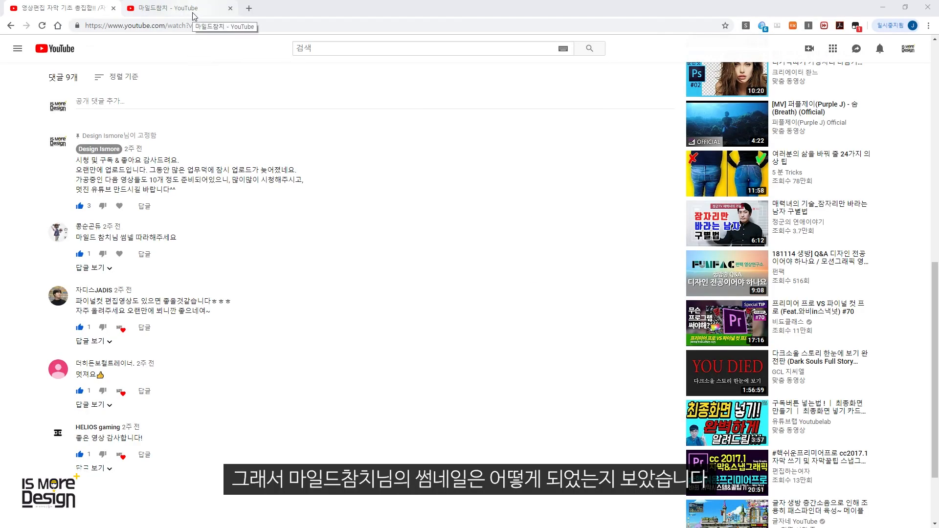
- Browse the 마일드참치 channel's uploaded videos on YouTube and examine the thumbnail designs, especially the '브롤스타즈가 질리는 이유 TOP5' one
click(193, 16)
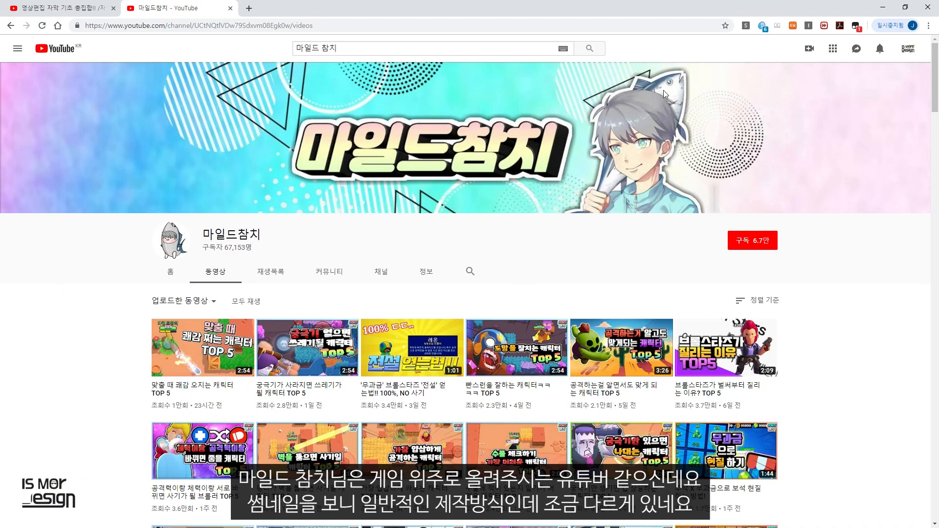
scroll(855, 259, down, 3)
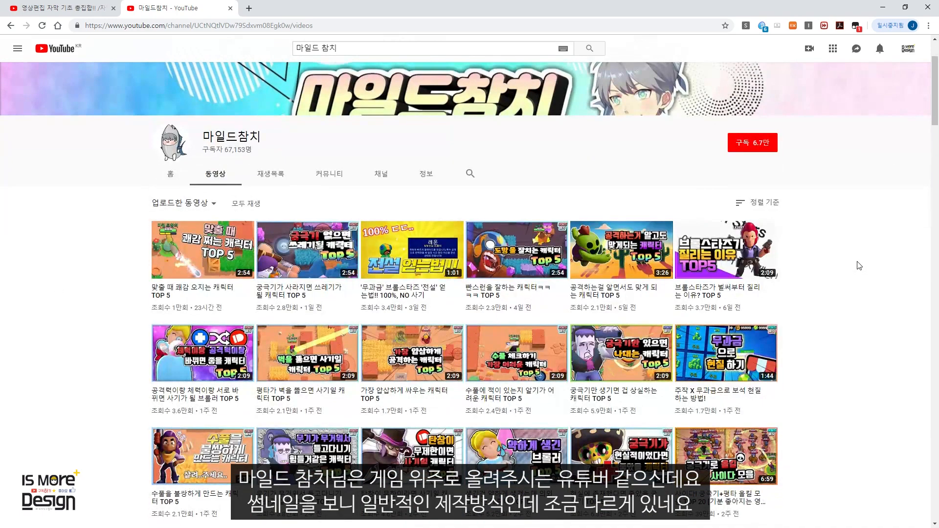
scroll(860, 266, down, 2)
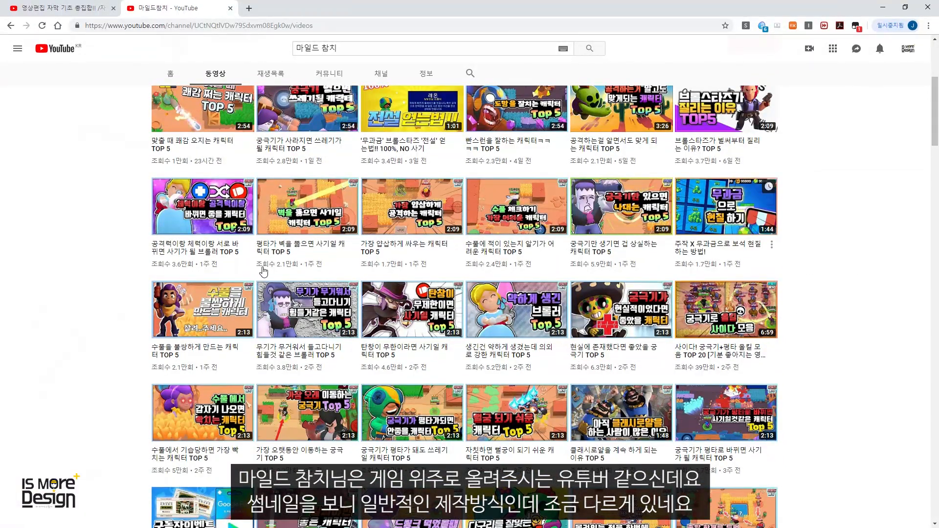
scroll(832, 254, up, 2)
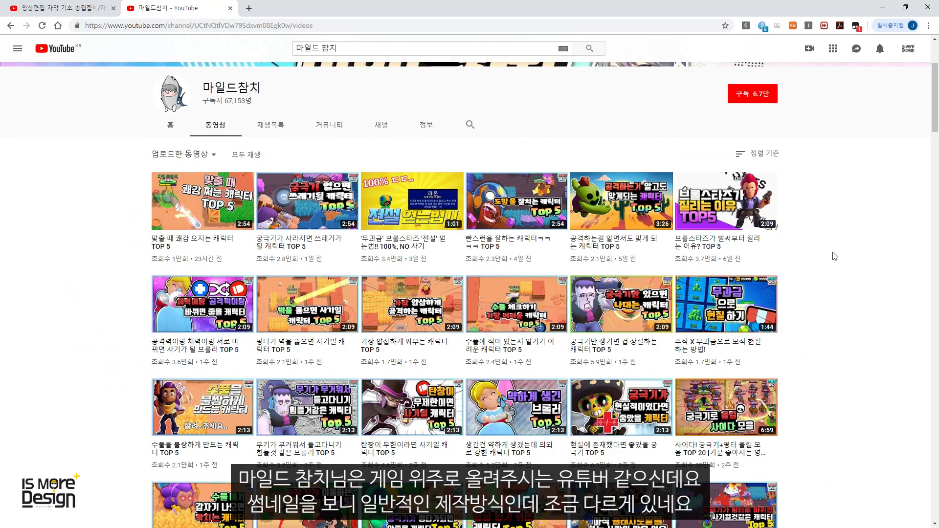
scroll(832, 254, down, 1)
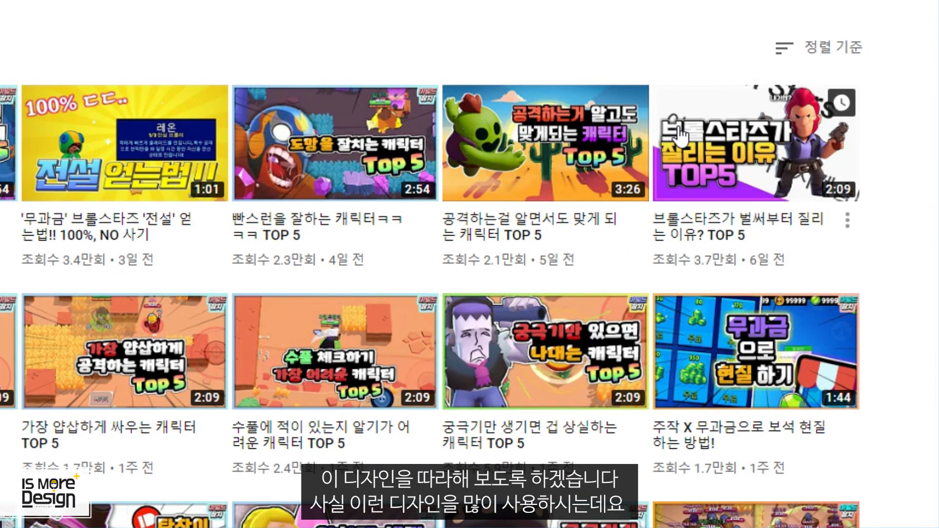
drag(645, 68, 897, 268)
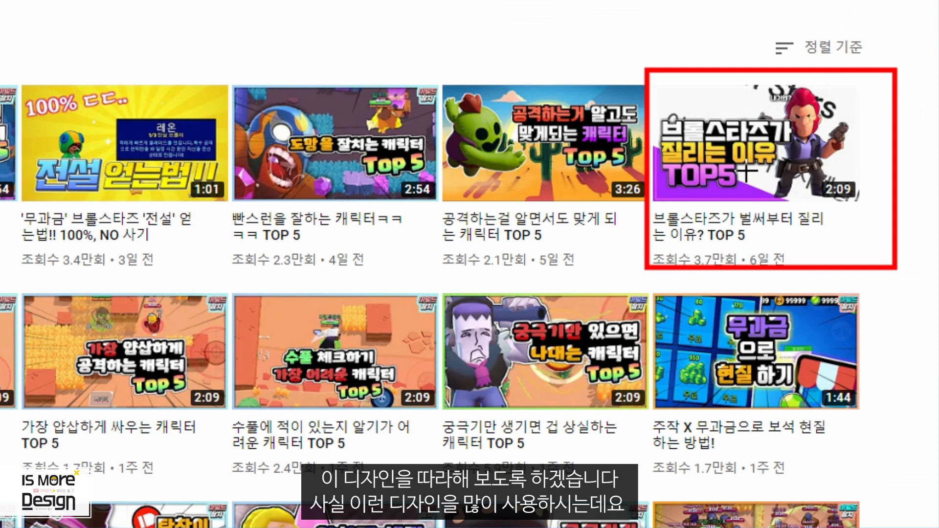
drag(229, 287, 447, 422)
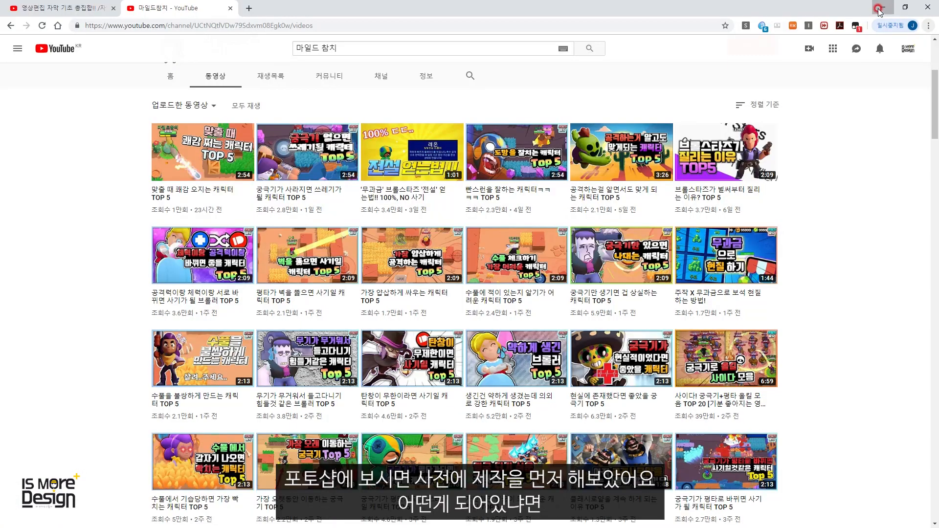
- Switch to Photoshop and examine the finished thumbnail's 3D lettering, character, caption, background text, border line and purple block
click(878, 7)
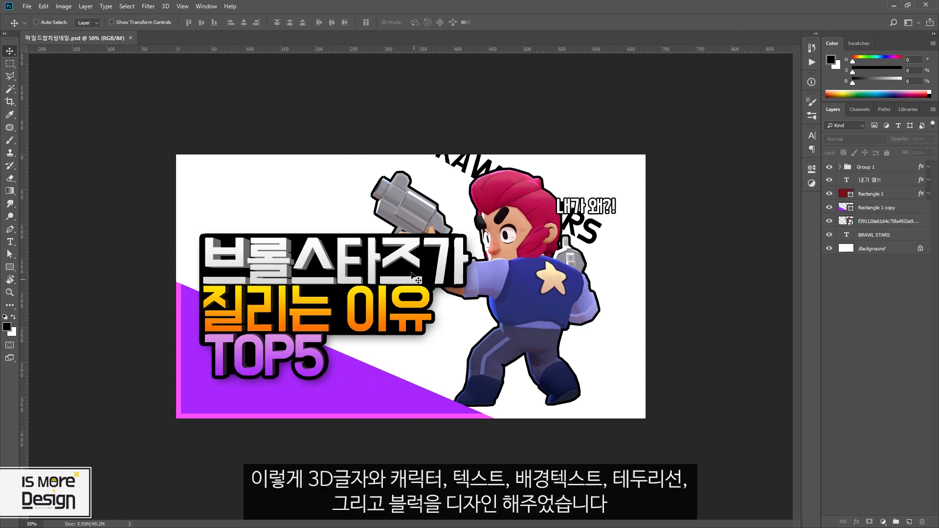
mouse_move(200, 231)
mouse_down()
mouse_move(462, 223)
mouse_move(532, 386)
mouse_move(508, 188)
mouse_up()
mouse_move(554, 219)
mouse_down()
mouse_move(620, 231)
mouse_move(626, 203)
mouse_move(589, 191)
mouse_up()
mouse_move(440, 177)
mouse_down()
mouse_move(588, 192)
mouse_move(470, 132)
mouse_move(426, 142)
mouse_up()
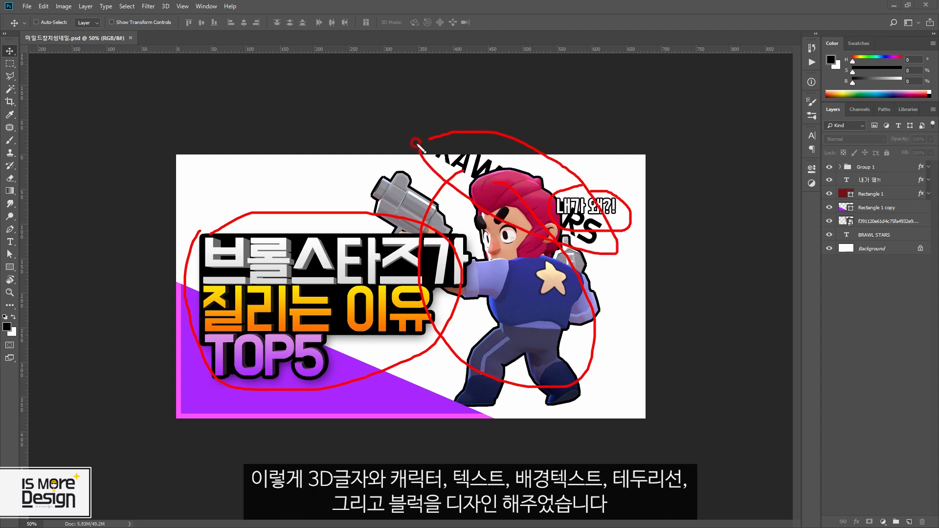
mouse_move(179, 164)
mouse_down()
mouse_move(177, 373)
mouse_move(636, 472)
mouse_move(338, 117)
mouse_move(201, 118)
mouse_up()
drag(145, 278, 144, 314)
mouse_move(140, 365)
mouse_down()
mouse_move(570, 497)
mouse_move(114, 199)
mouse_move(173, 389)
mouse_up()
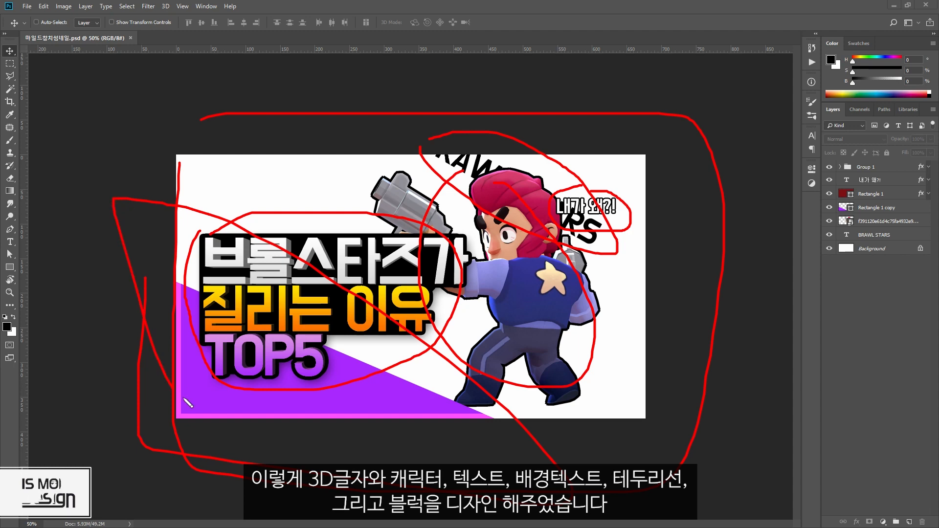
key(e)
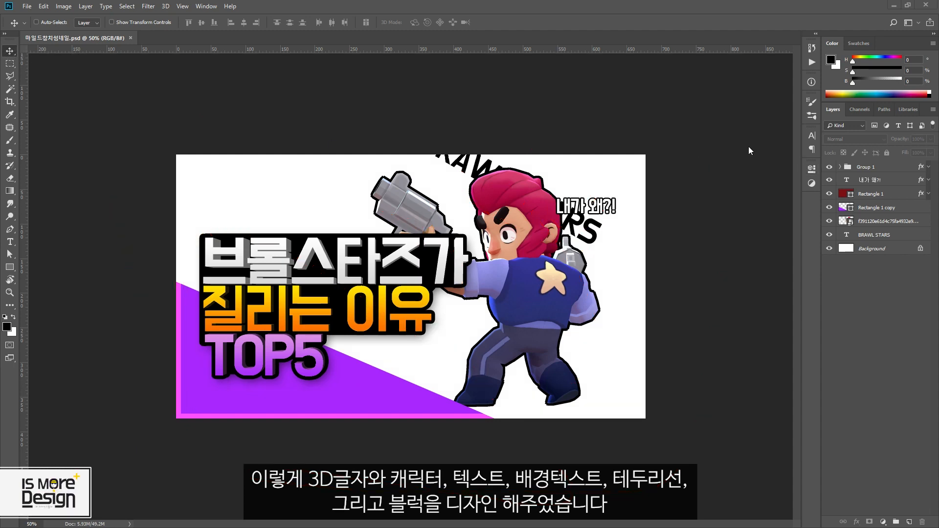
- Close the finished thumbnail file and create a new 1920 x 1080 px document at 72 ppi with a white background
click(130, 38)
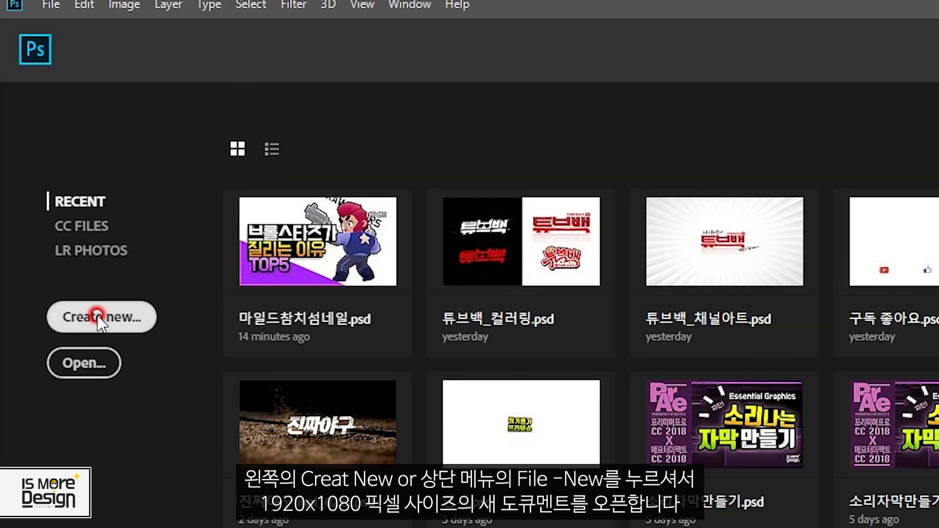
click(101, 323)
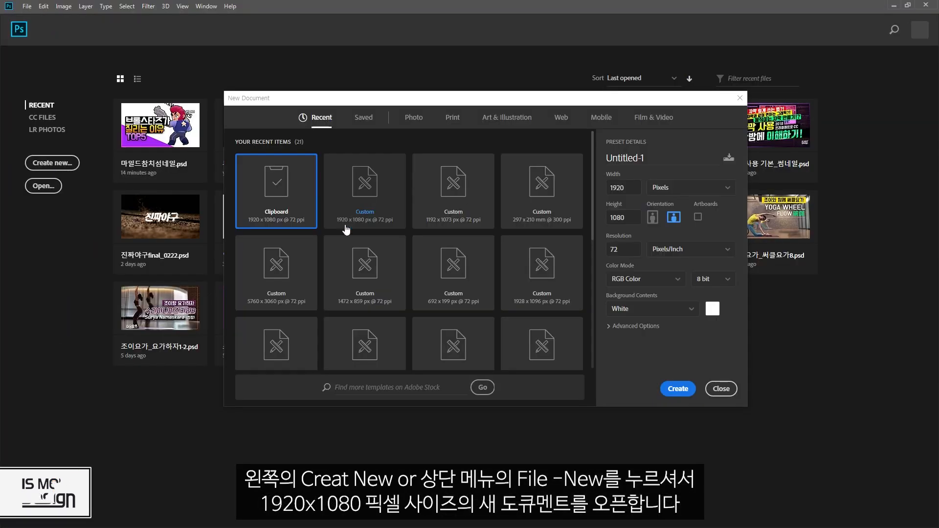
click(361, 216)
drag(628, 189, 568, 192)
drag(628, 219, 600, 218)
click(681, 389)
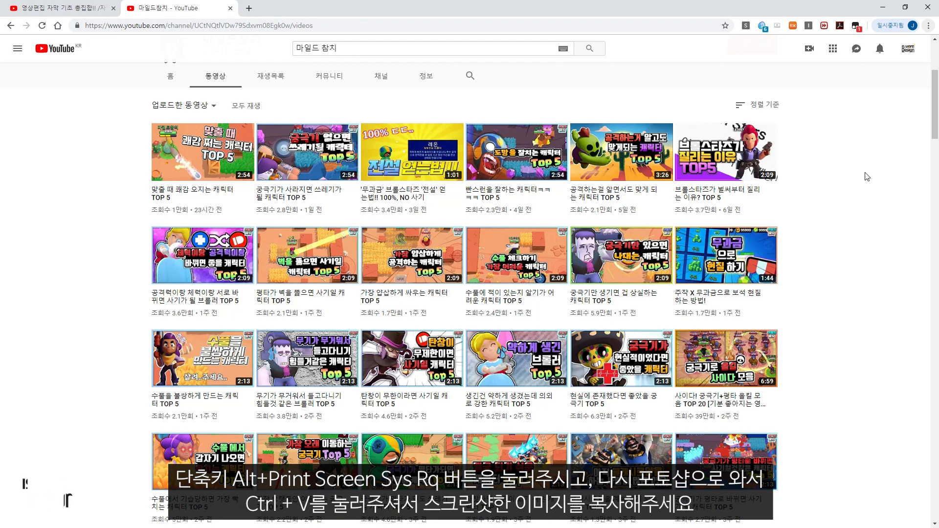
- Switch from the browser back to Photoshop and paste the screenshot of the YouTube channel page into the blank document
click(883, 7)
click(373, 175)
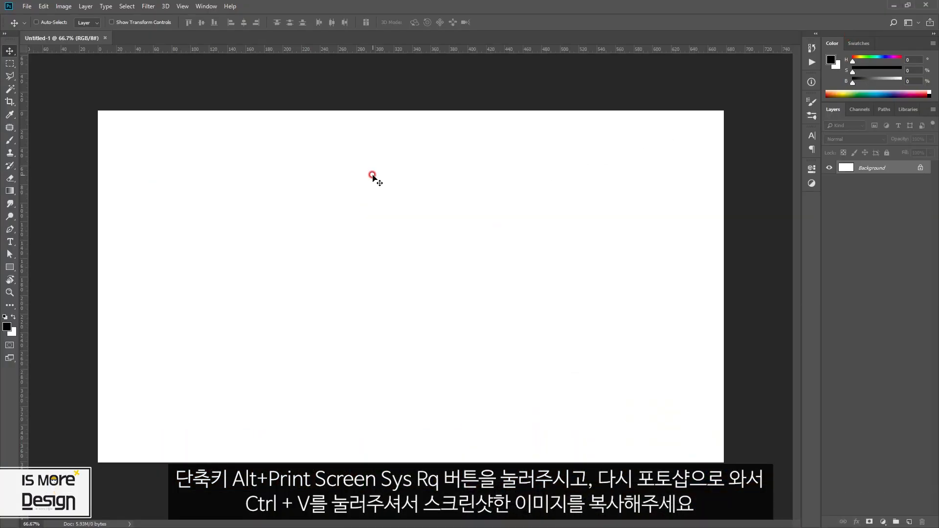
key(ctrl)
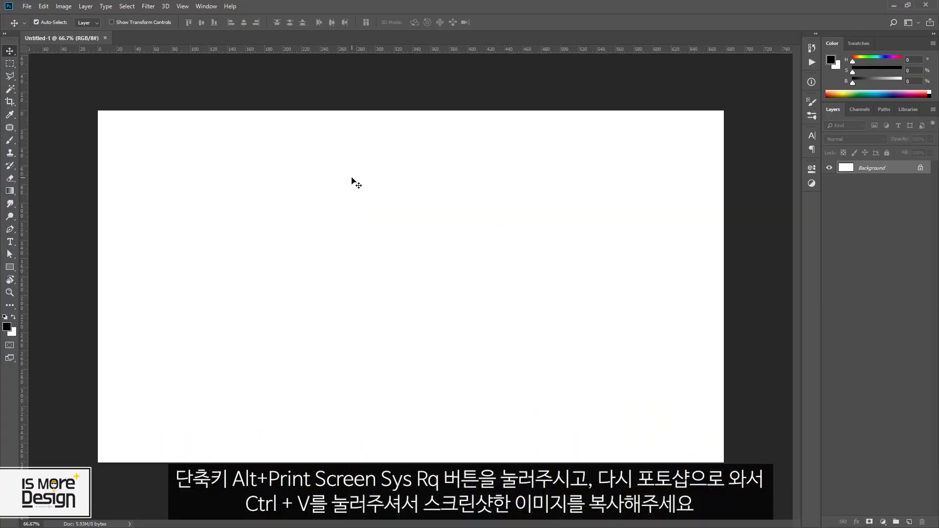
key(ctrl+v)
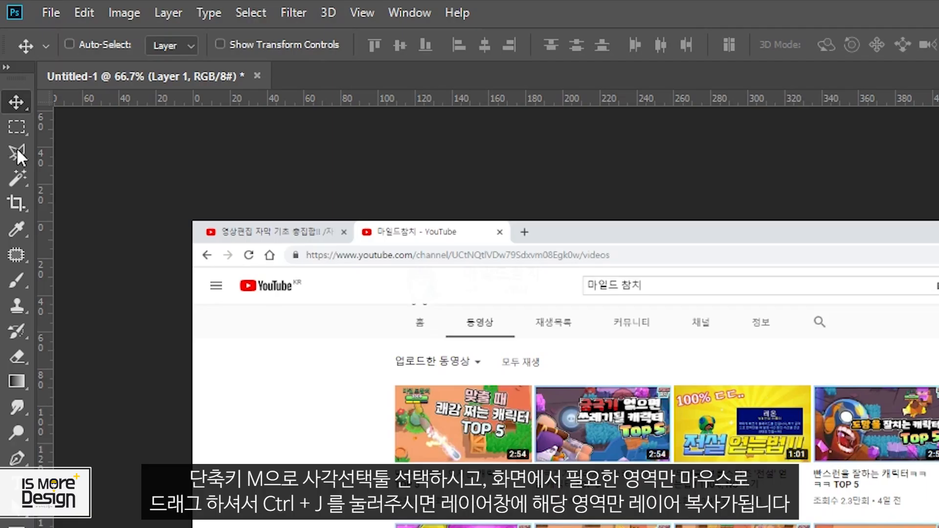
- Select the '브롤스타즈가 질리는 이유' thumbnail in the screenshot with the Rectangular Marquee and copy it to its own layer
click(17, 126)
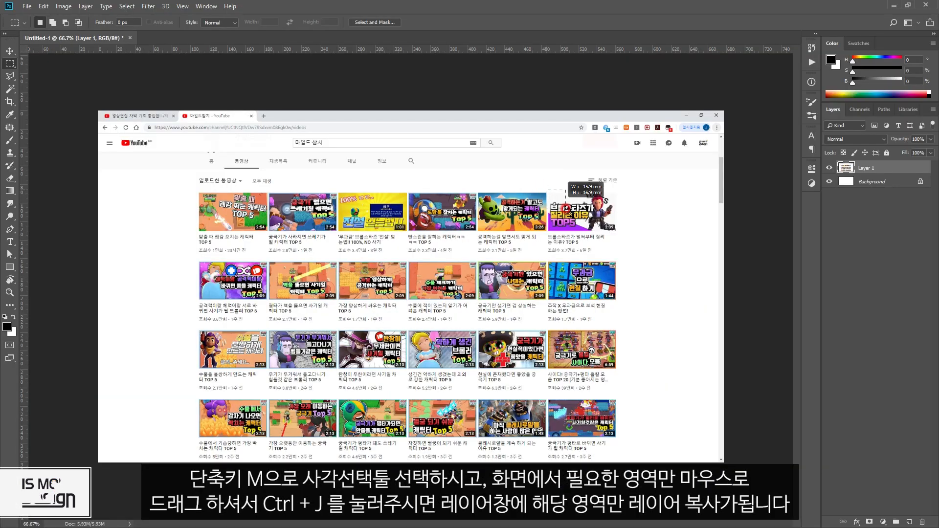
drag(546, 190, 622, 253)
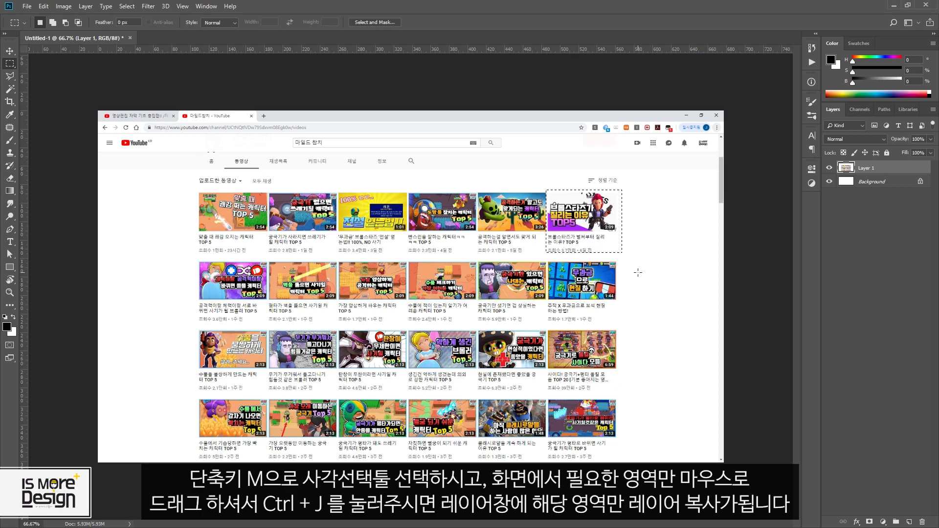
key(ctrl+j)
- Delete the full screenshot layer and move the copied thumbnail to the canvas's upper-left corner as a reference
click(854, 181)
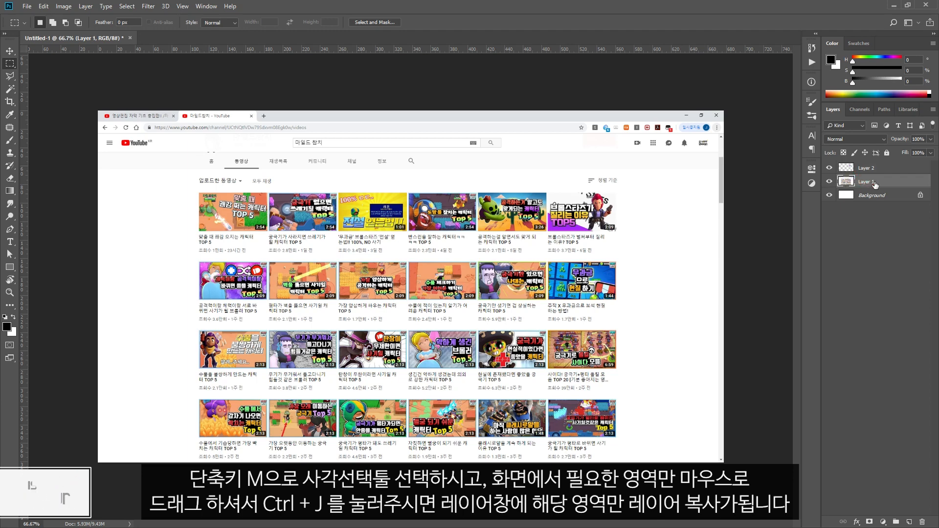
drag(856, 181, 923, 522)
key(v)
drag(594, 209, 153, 133)
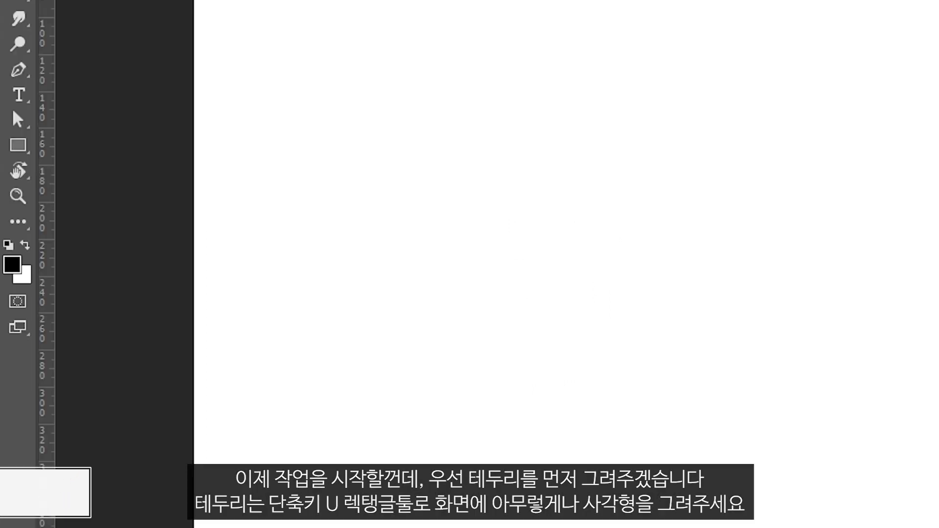
- Draw a black rectangle shape about 800 x 472 px near the middle of the canvas
click(12, 269)
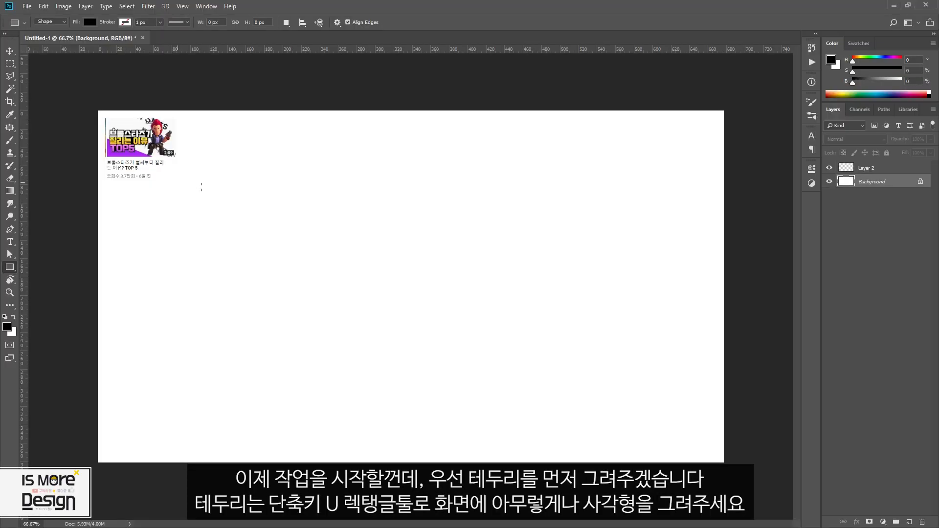
drag(252, 172, 514, 326)
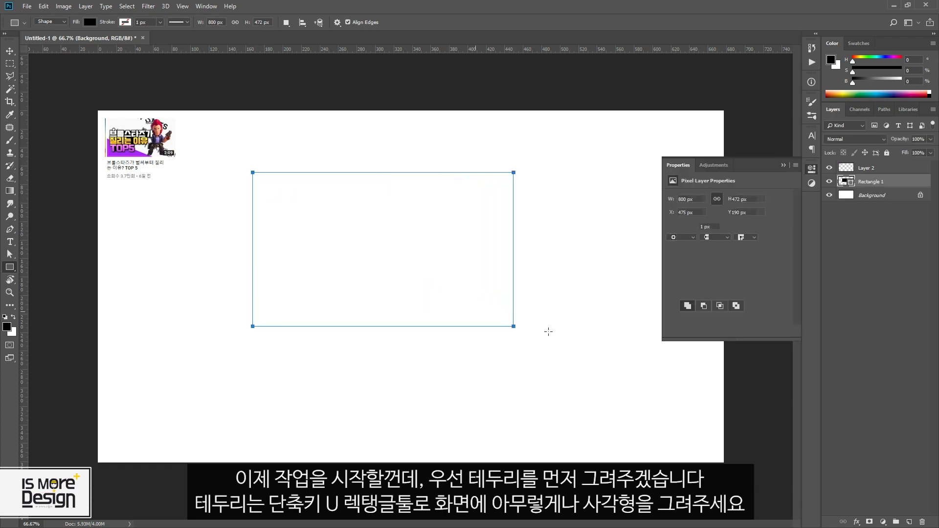
key(v)
click(321, 215)
- Select the black rectangle with the Path Selection Tool and set its size to 1920 px wide and 1080 px high
click(10, 253)
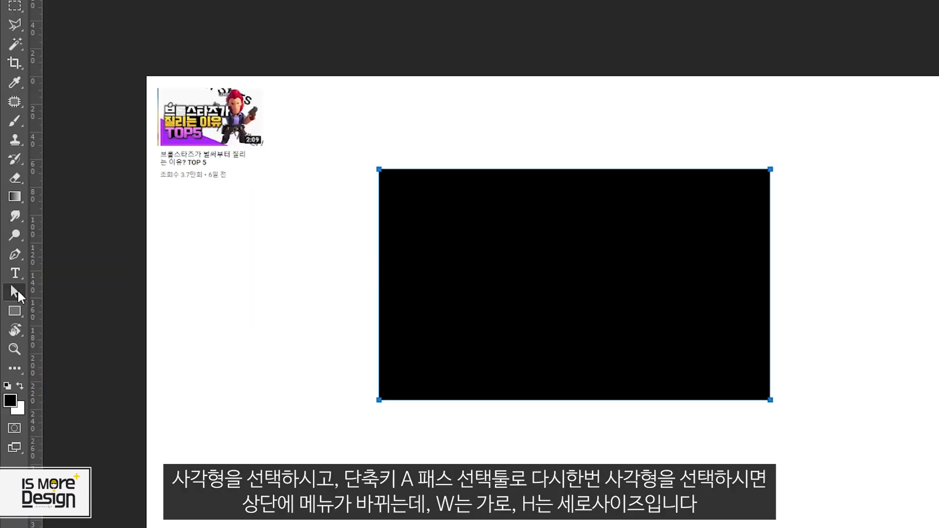
click(19, 294)
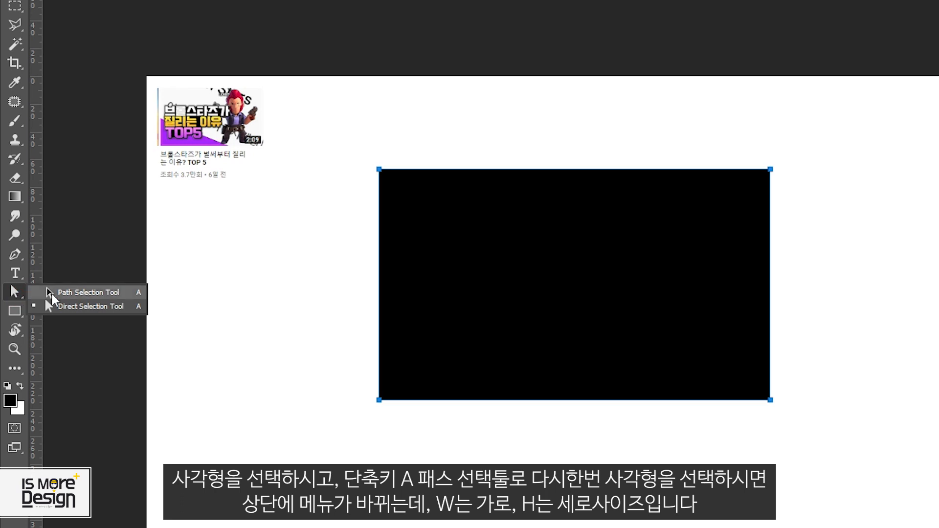
click(71, 293)
click(474, 241)
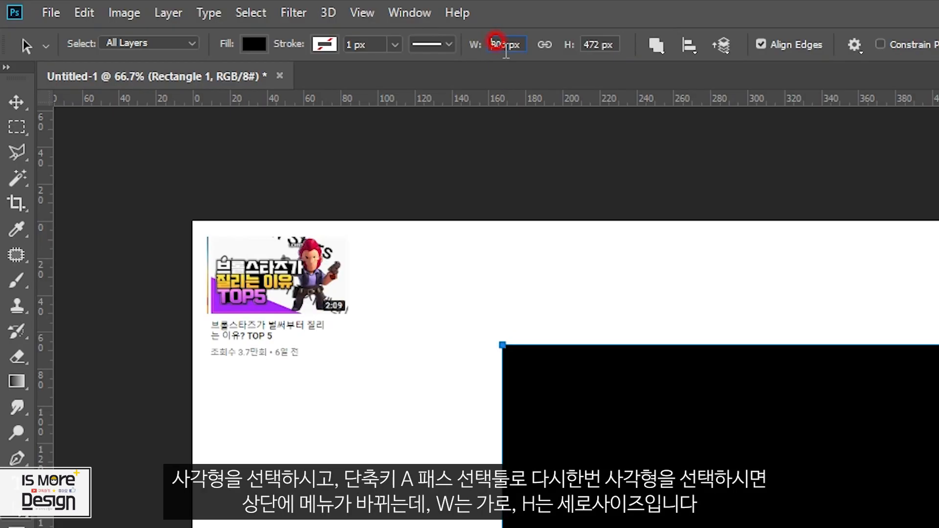
click(491, 45)
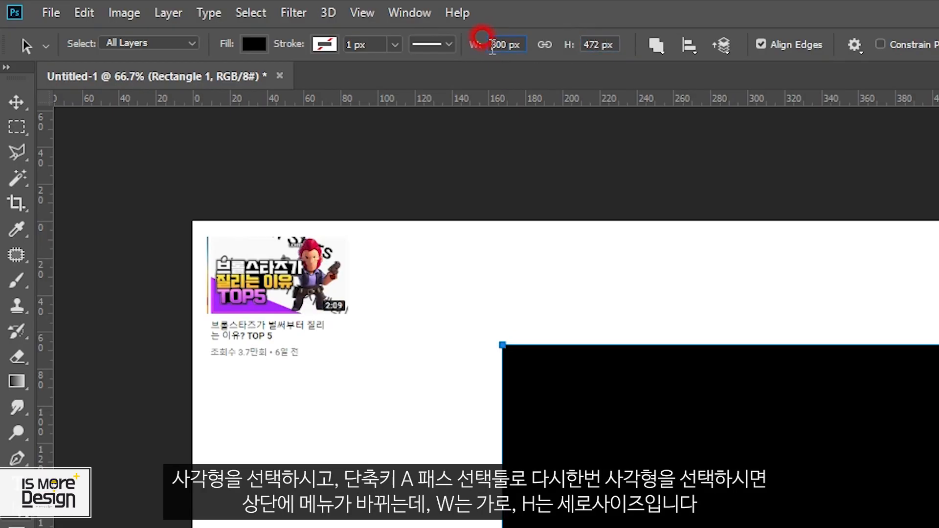
click(597, 44)
click(505, 44)
text(1920)
key(Tab)
text(10)
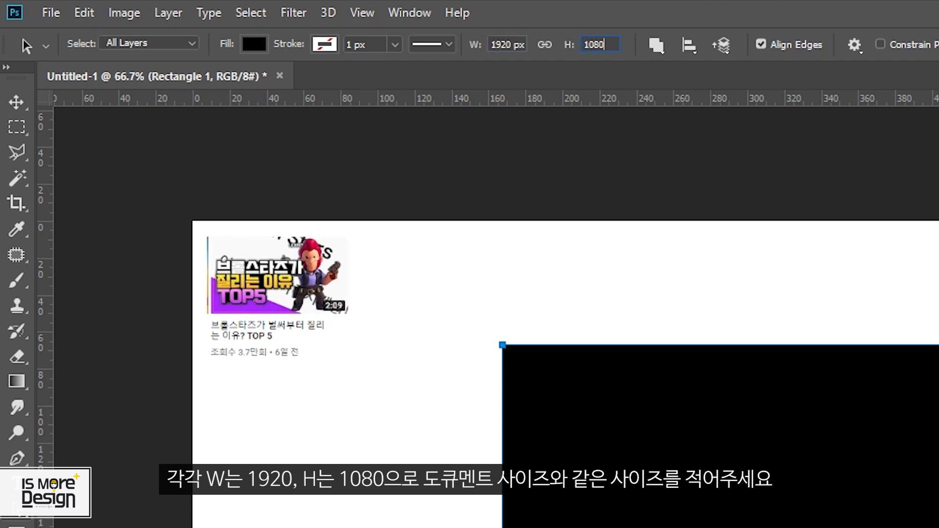
key(Return)
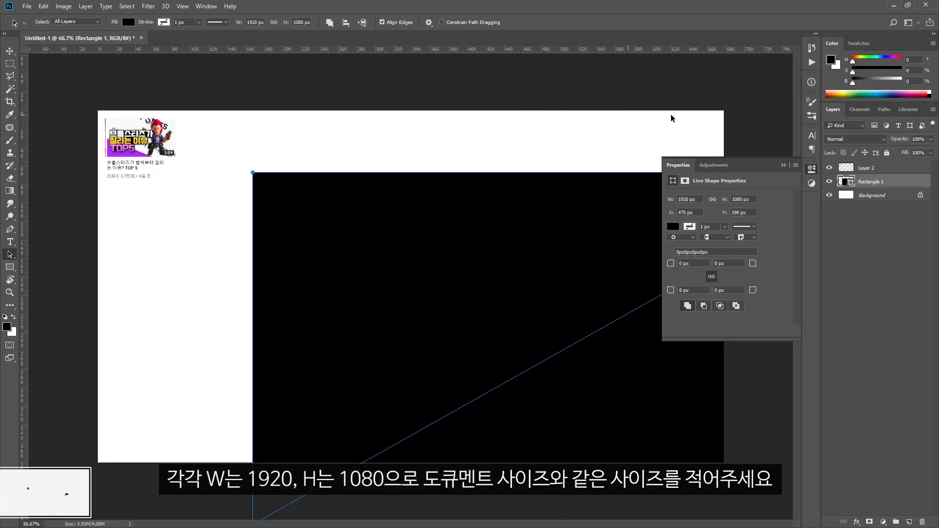
- Free Transform the black rectangle to X 960 px and Y 540 px so it covers the whole canvas
click(687, 233)
drag(622, 233, 512, 234)
key(ctrl+t)
click(422, 213)
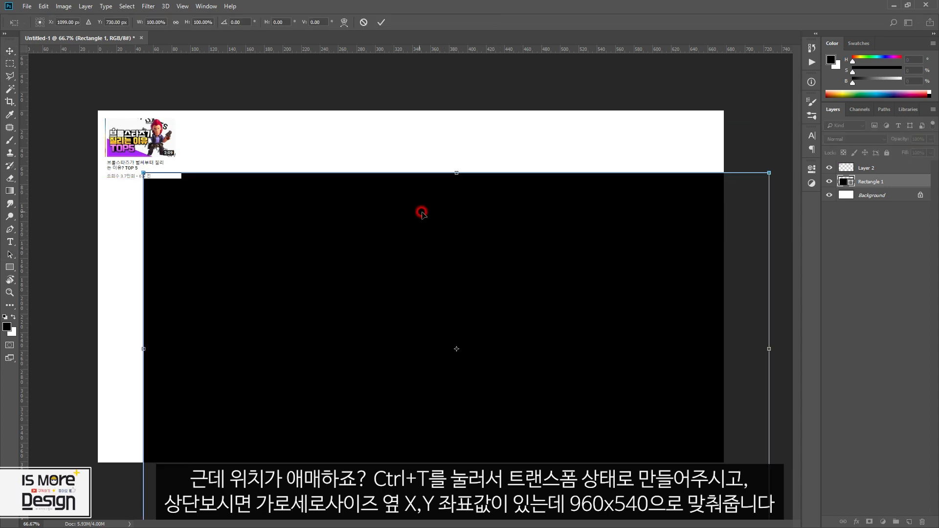
drag(484, 272, 486, 237)
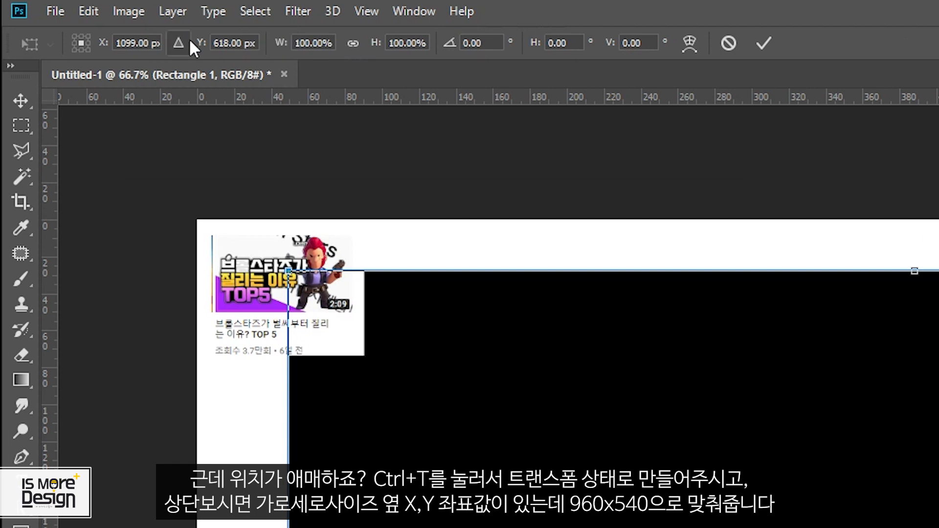
click(149, 21)
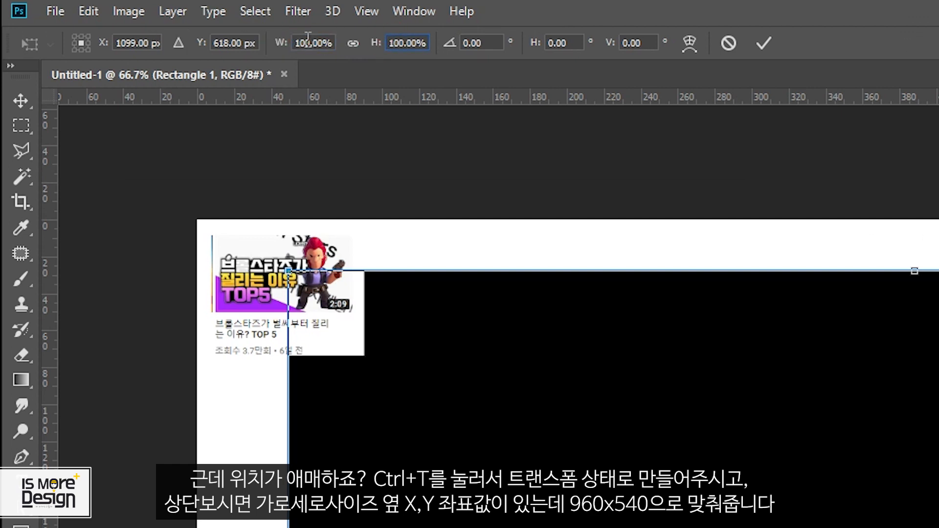
click(125, 43)
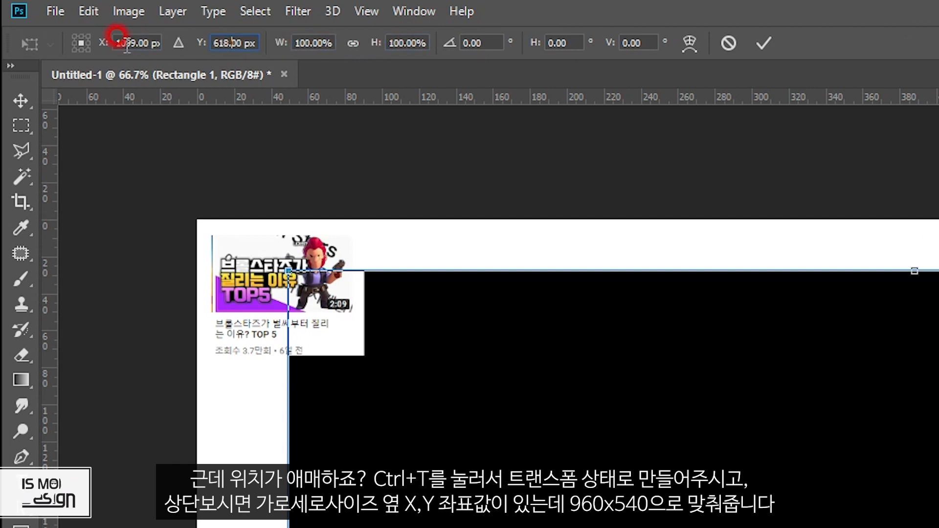
text(96)
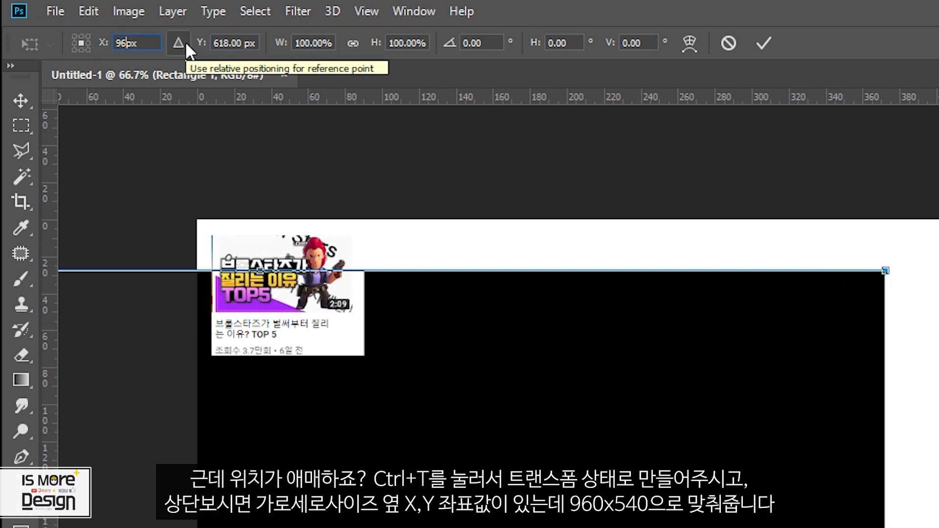
text(0)
key(Tab)
text(540)
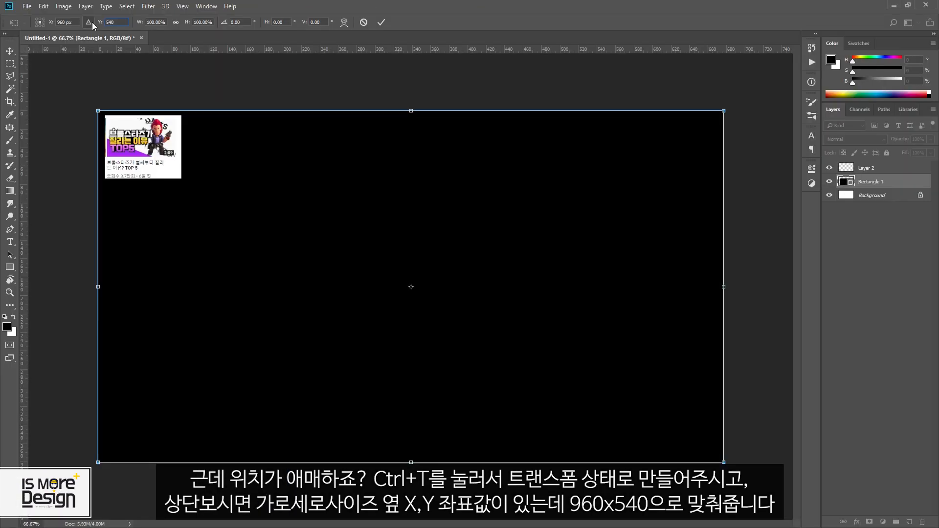
key(Return)
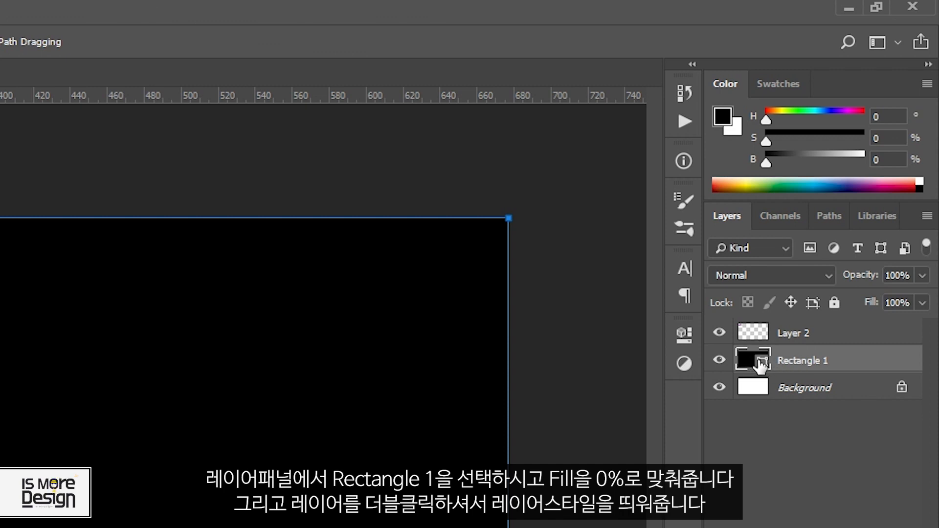
- Set the Rectangle 1 layer's Fill to 0% and add a Stroke layer style to it
drag(922, 303, 780, 327)
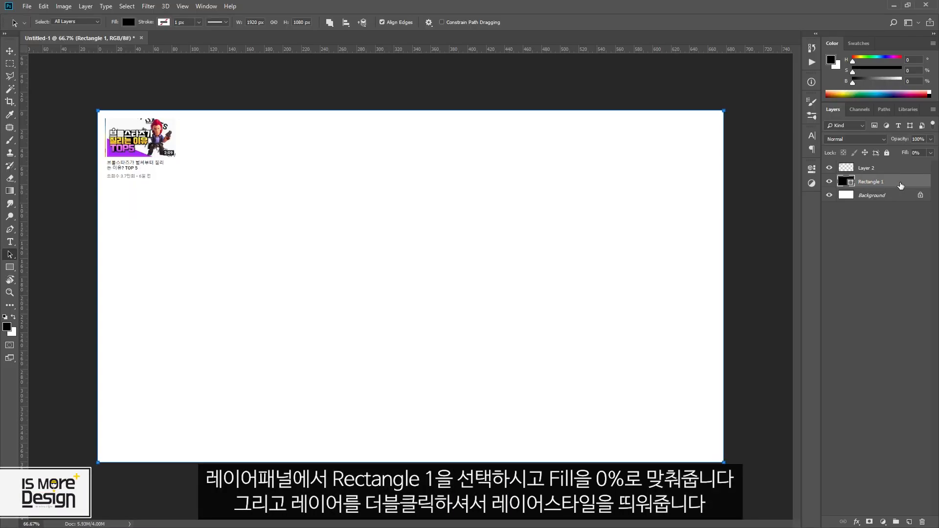
double_click(902, 183)
drag(646, 162, 512, 106)
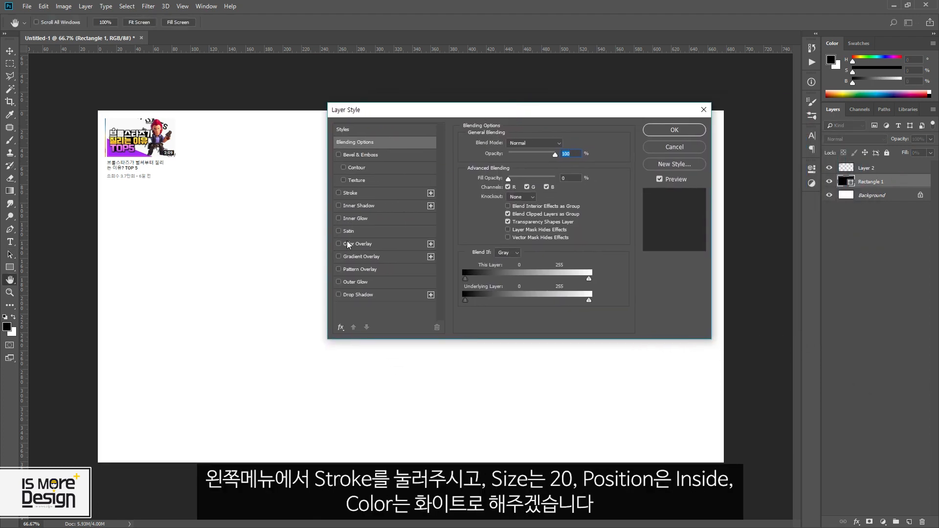
click(339, 194)
click(353, 193)
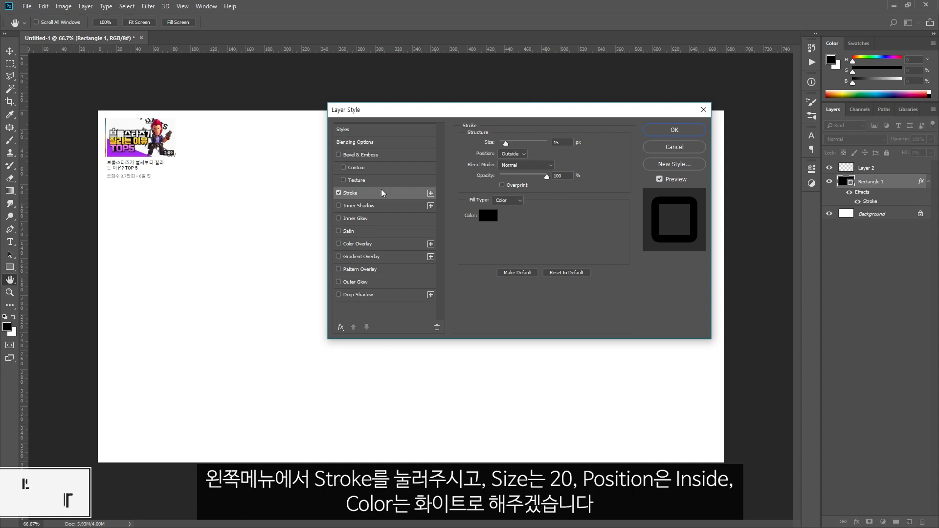
- Set the rectangle's stroke size to 20 px and its position to Inside
click(563, 143)
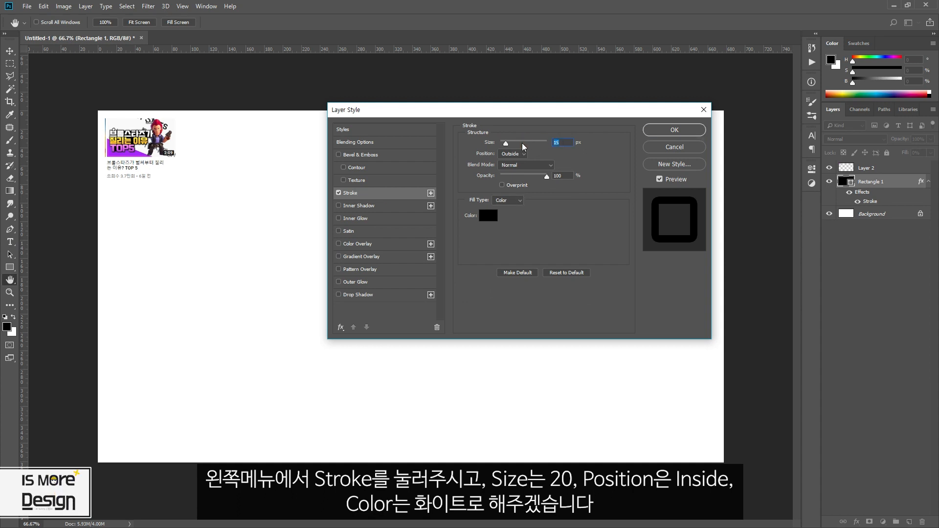
click(507, 138)
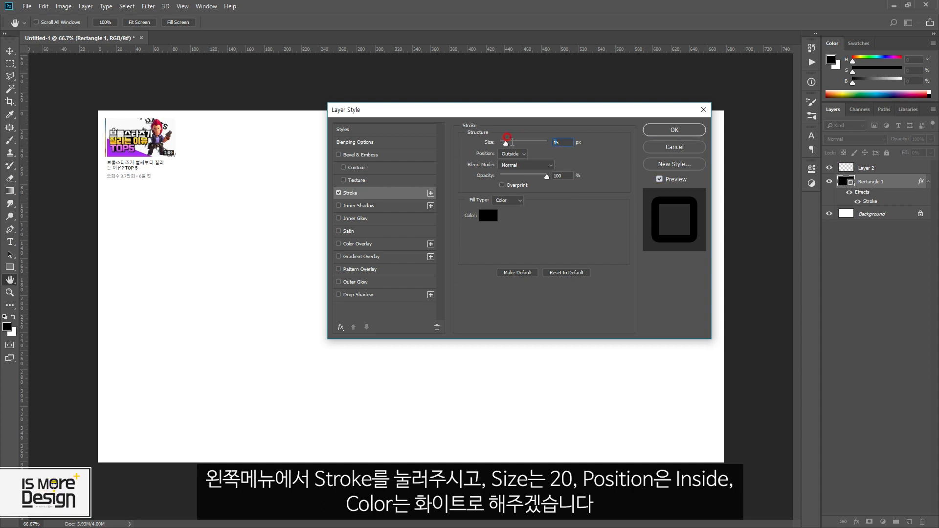
text(20)
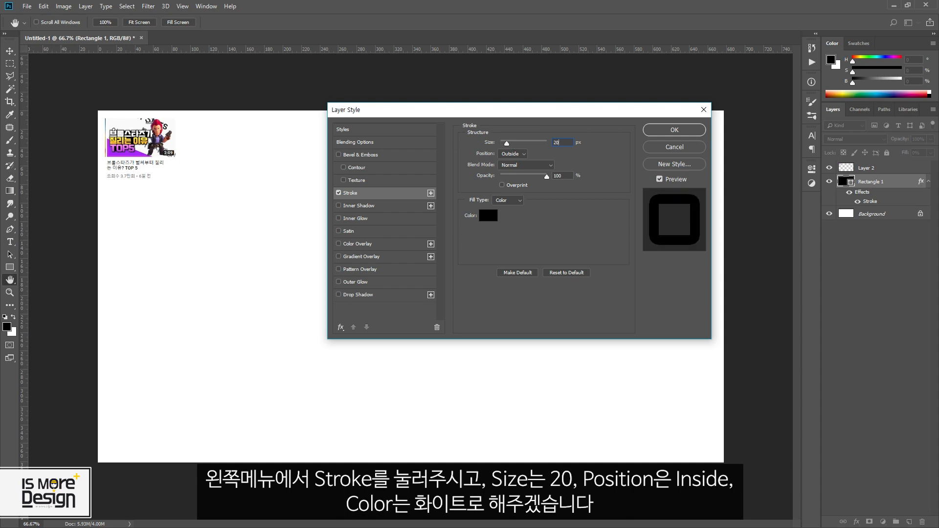
click(520, 156)
click(514, 170)
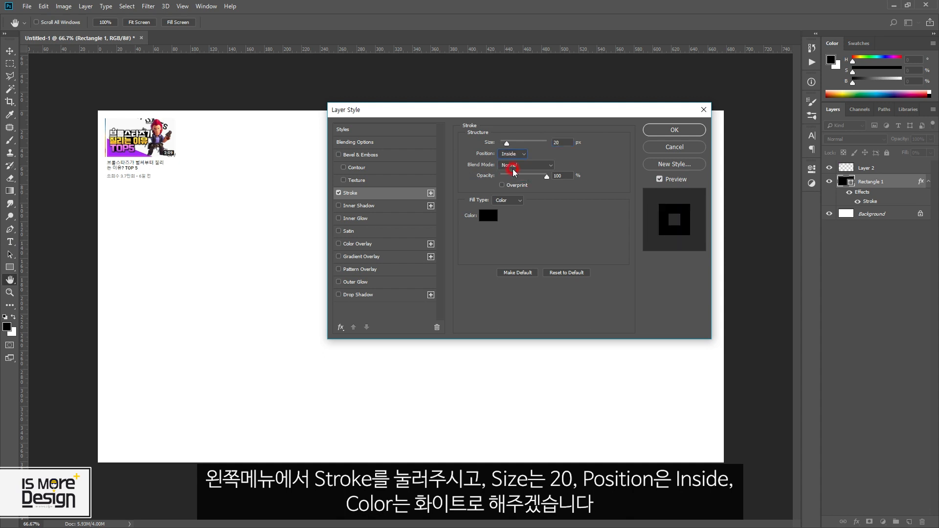
- Make the stroke white (ffffff) with the Screen blend mode and apply the layer style
click(488, 216)
text(ffffff)
key(Return)
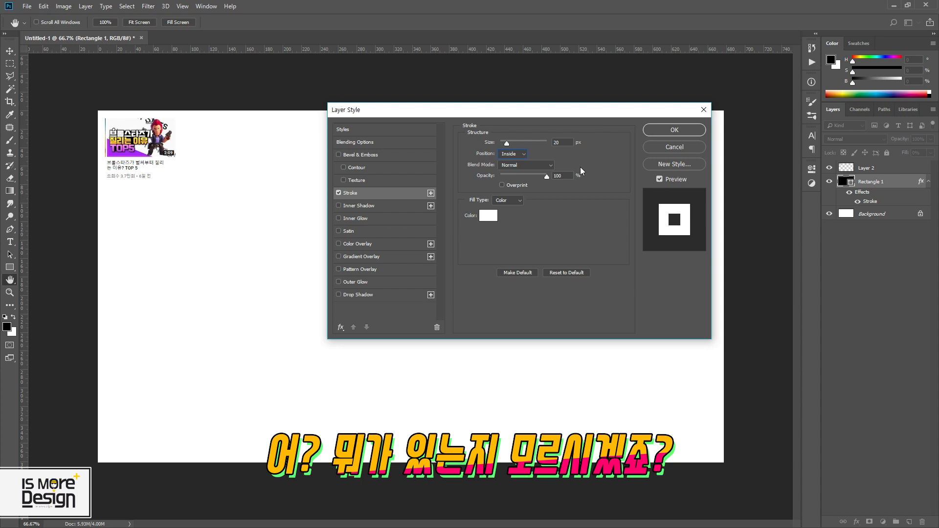
click(537, 166)
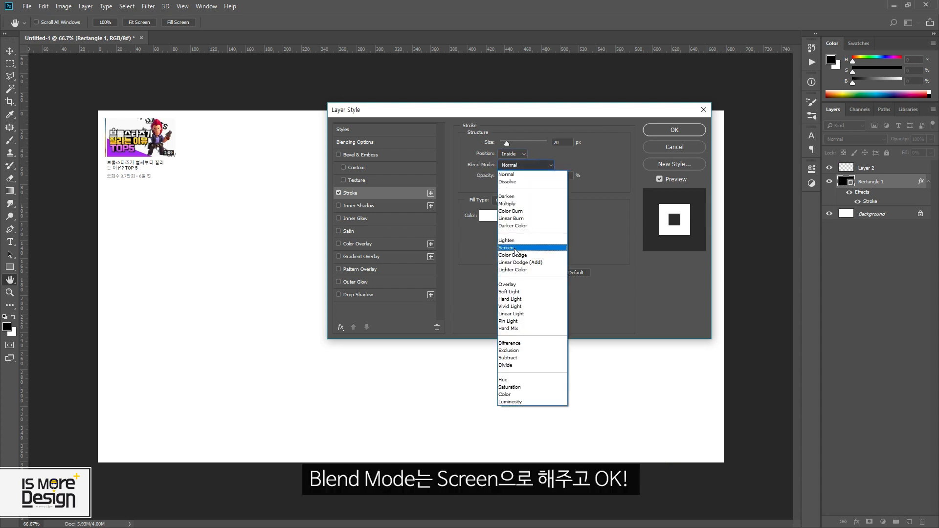
click(512, 248)
click(675, 130)
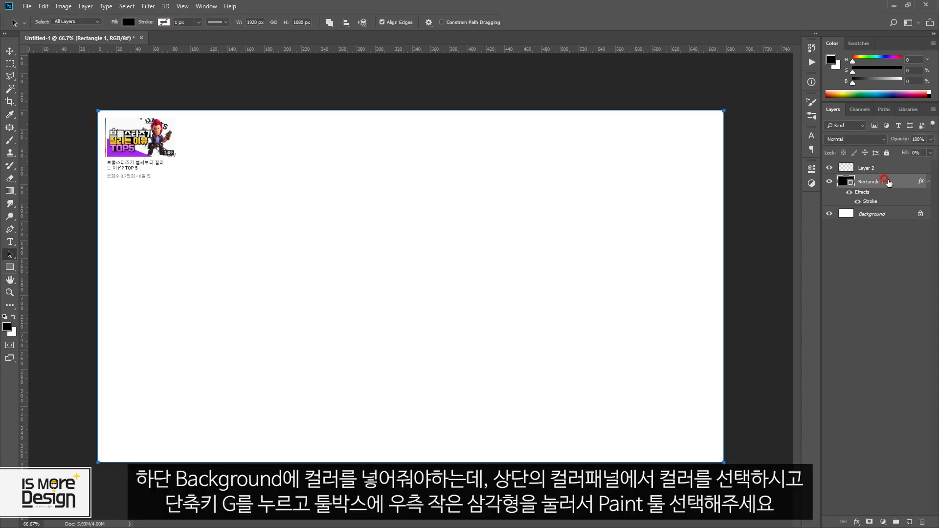
- Select the Background layer and set the foreground color to bright green, H 160, S 100, B 100
key(v)
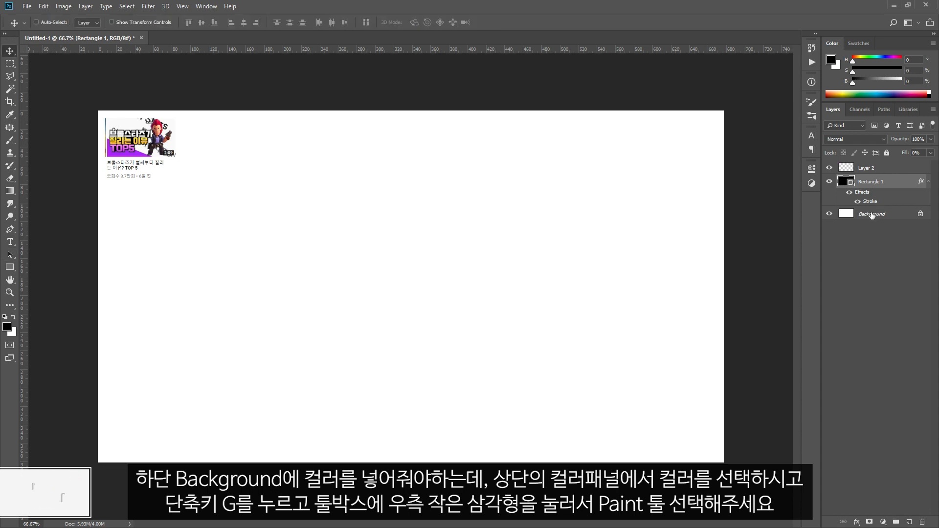
click(871, 214)
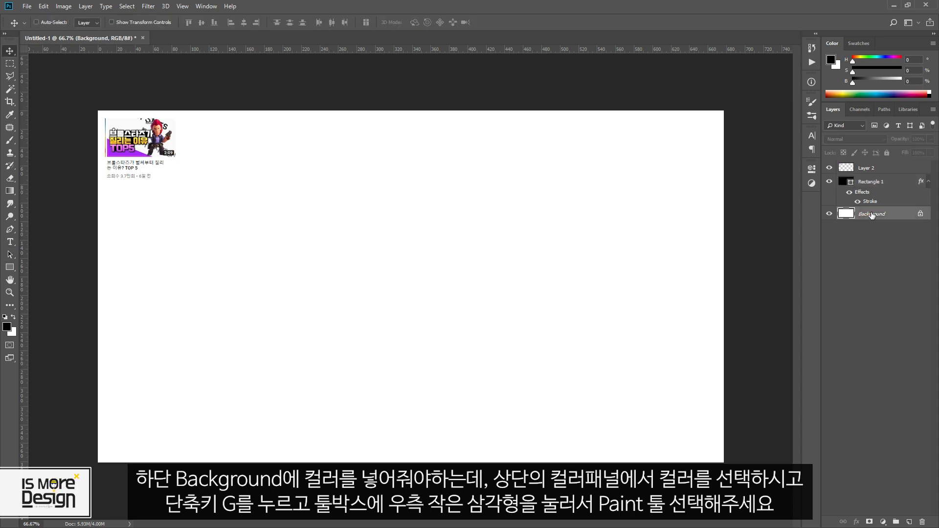
click(873, 216)
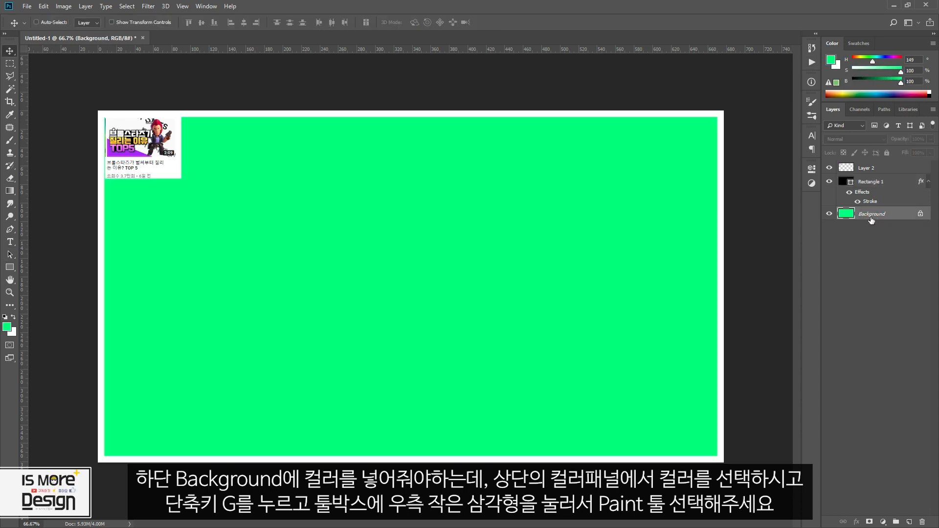
key(g)
click(873, 213)
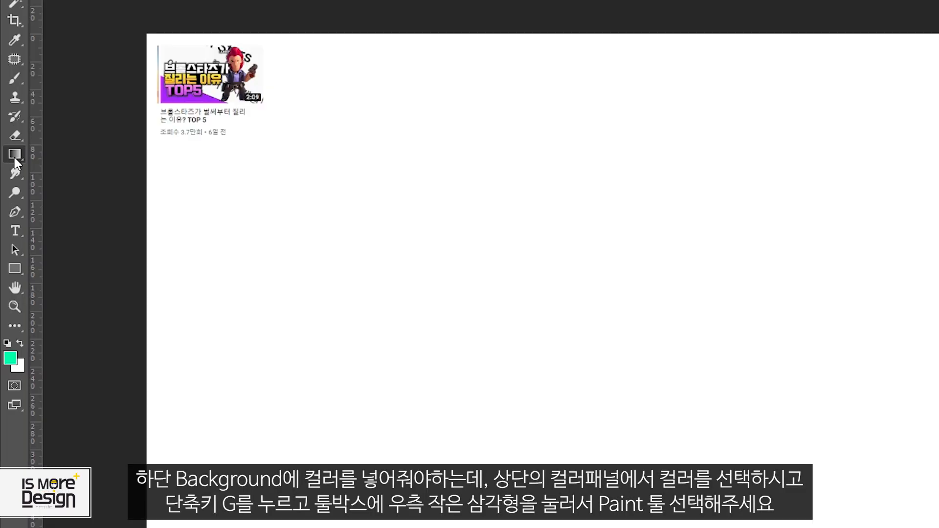
- Try filling the Background with the green foreground color using the Paint Bucket Tool, and undo the fill
click(20, 157)
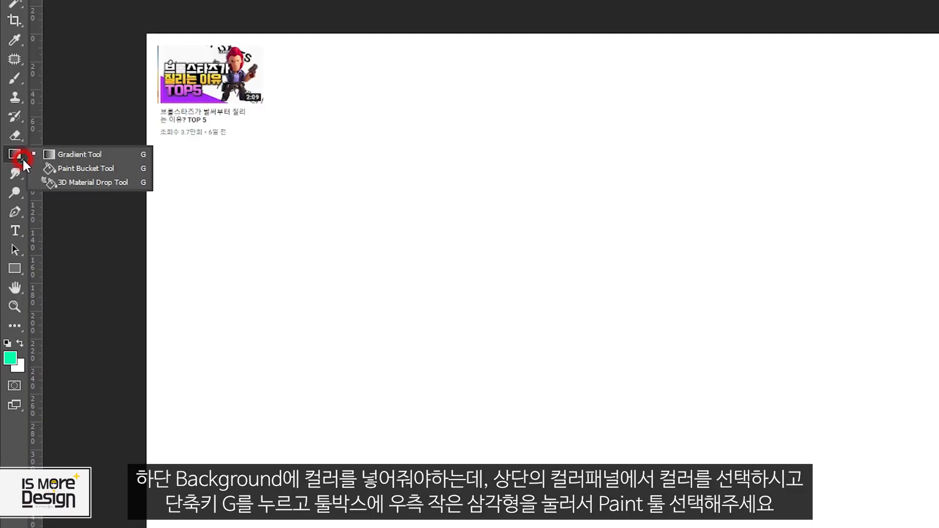
click(87, 168)
click(609, 250)
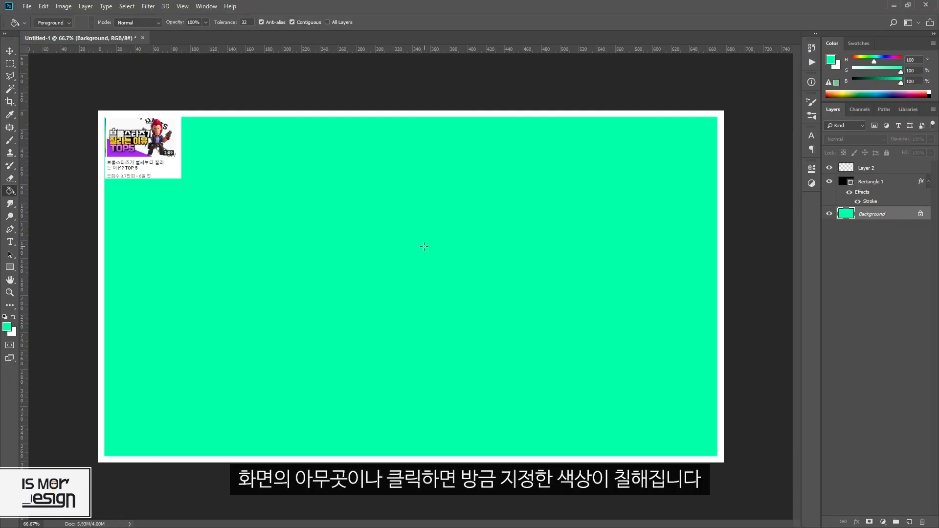
key(v)
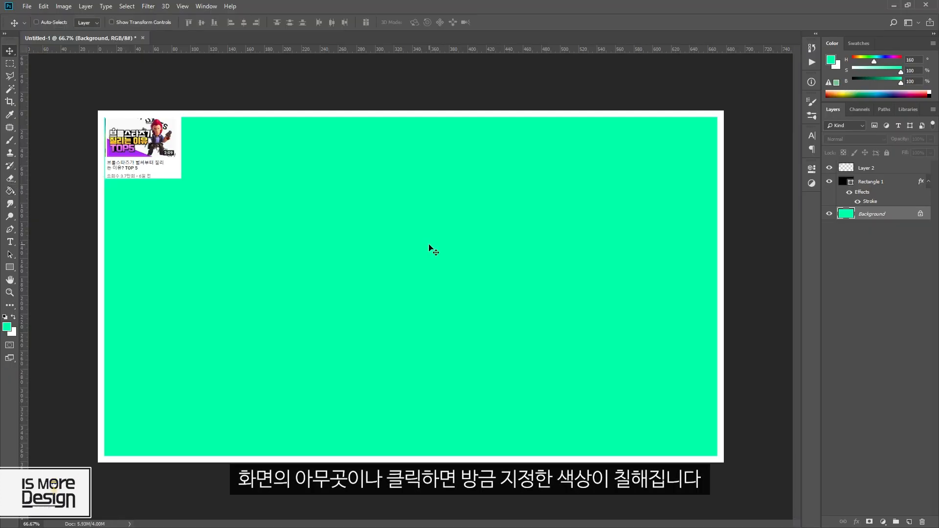
key(ctrl+z)
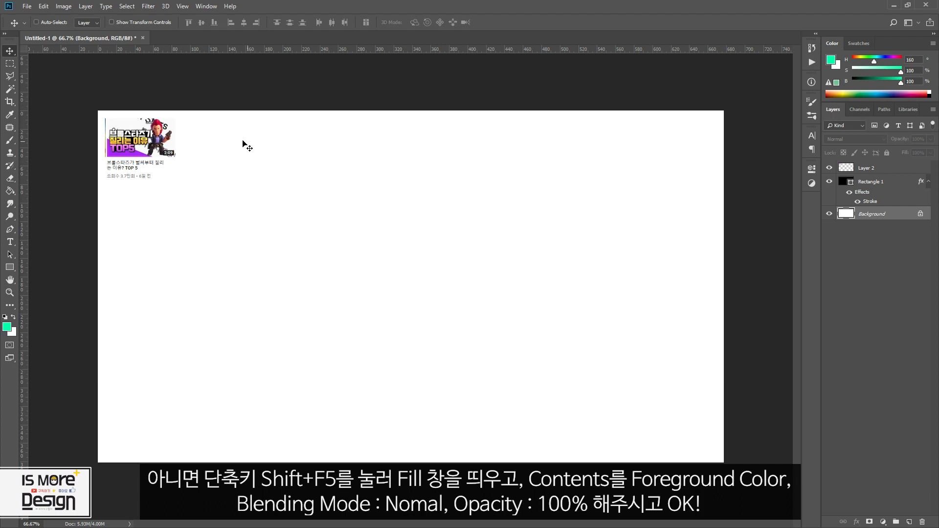
- Try the Fill command on the Background with Foreground Color contents, Normal mode and 100% opacity, and undo it
key(shift+F5)
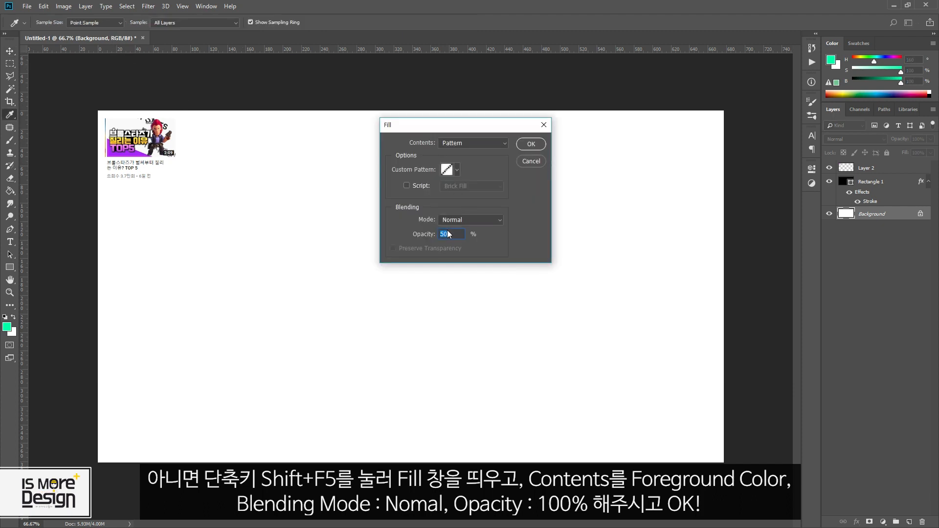
click(460, 143)
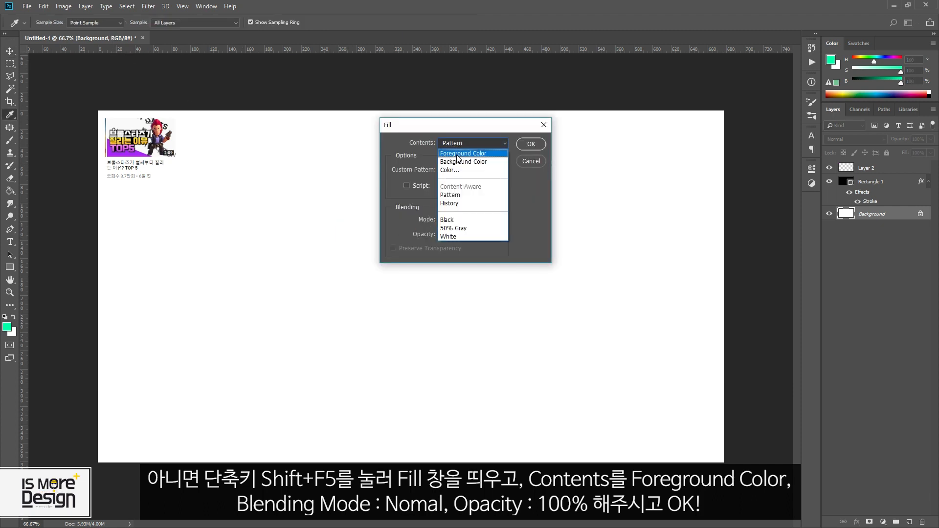
click(457, 154)
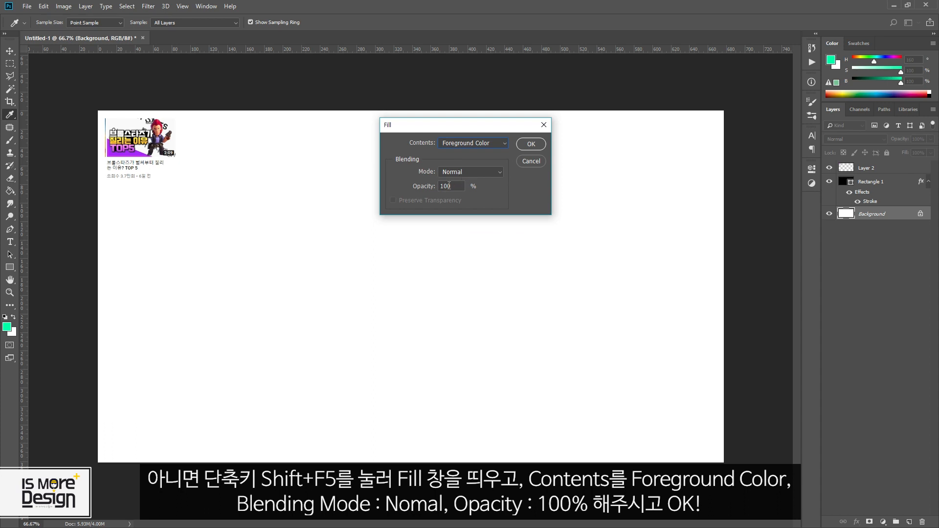
click(530, 145)
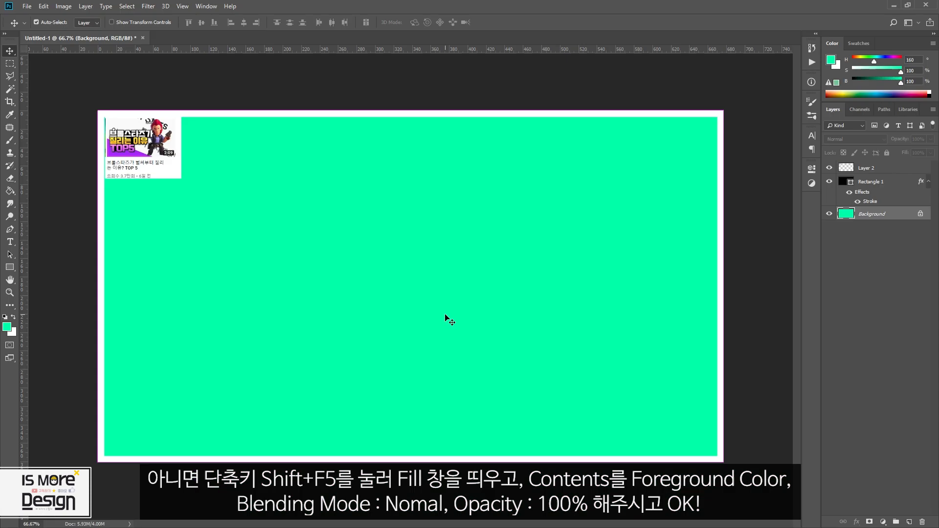
key(ctrl+z)
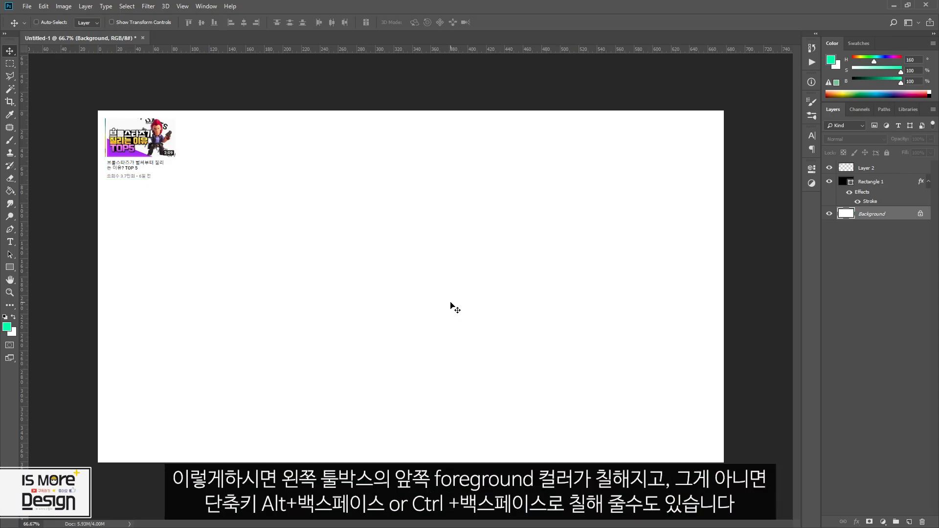
key(ctrl+z)
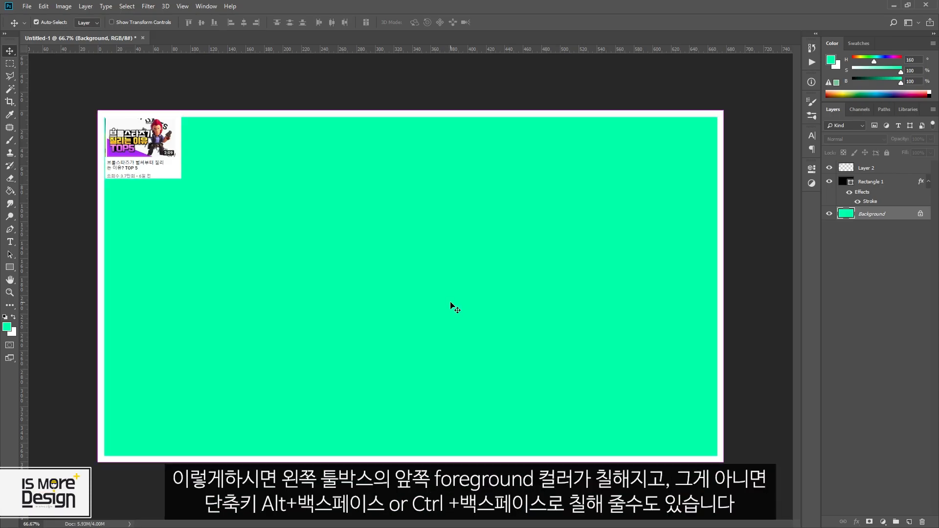
key(ctrl+z)
- Fill the Background layer directly with the green foreground color and select the Rectangle 1 border layer
key(alt+BackSpace)
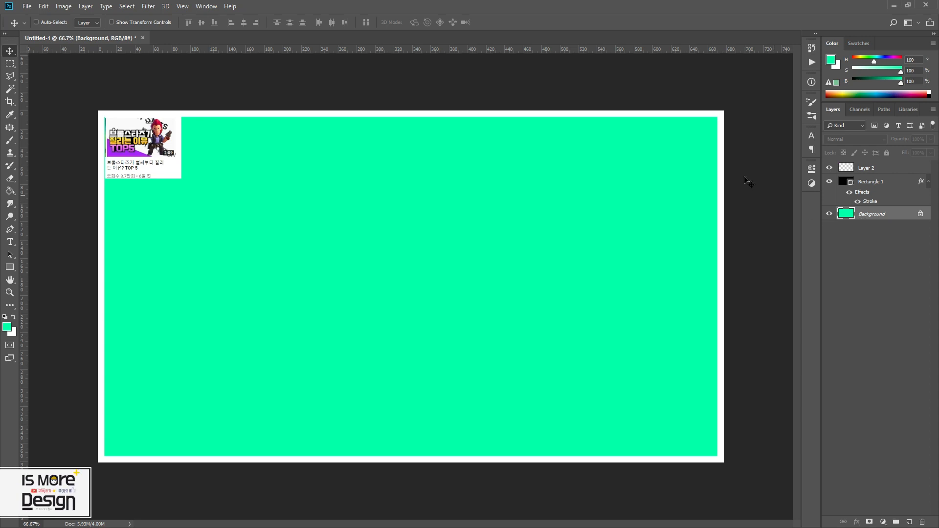
click(886, 184)
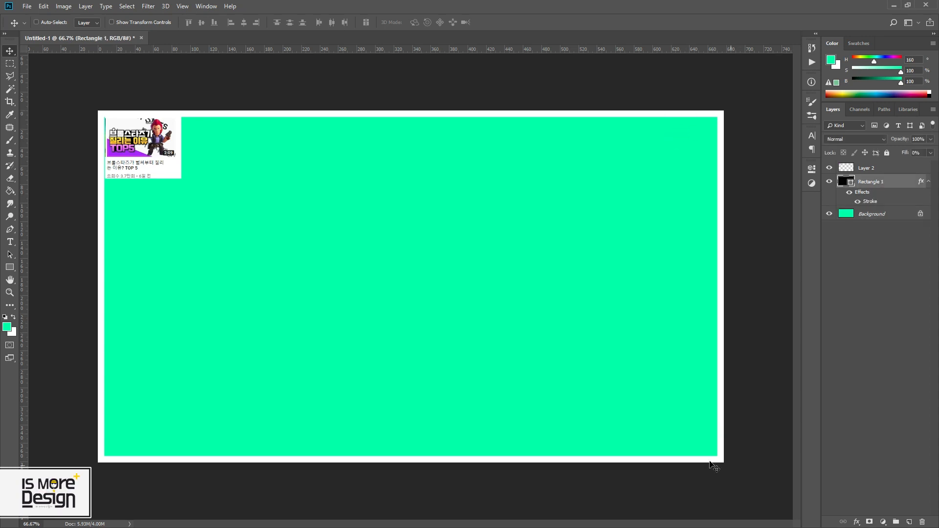
- Draw a green rectangle shape directly above the Background layer and set its size to 1920 x 1080 px
click(864, 214)
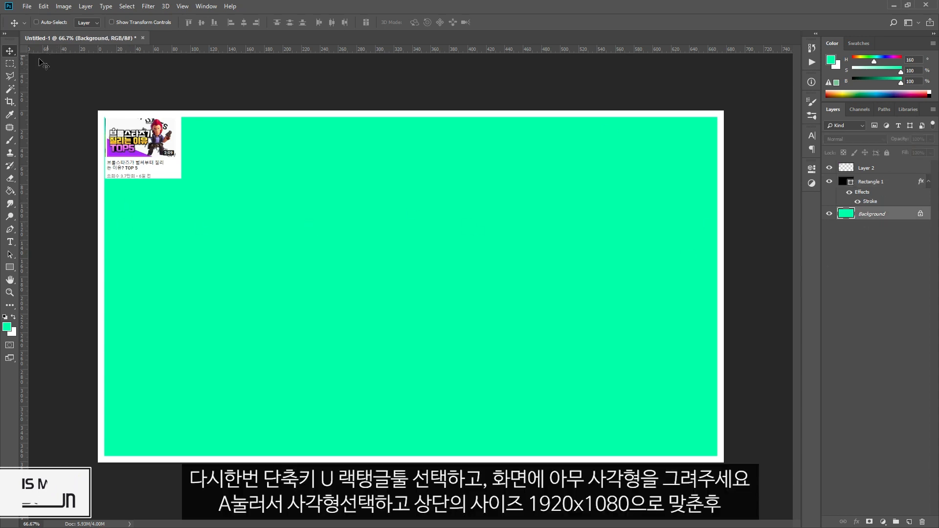
key(u)
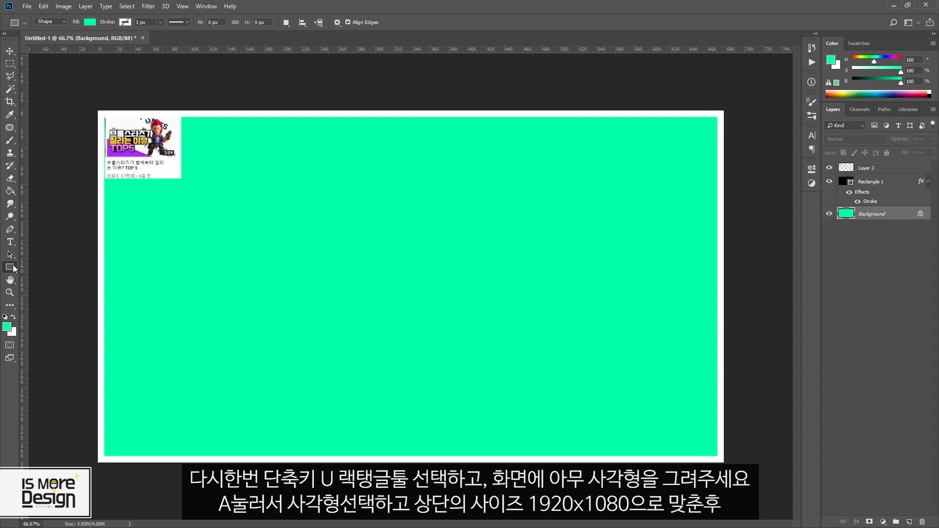
drag(255, 172, 462, 306)
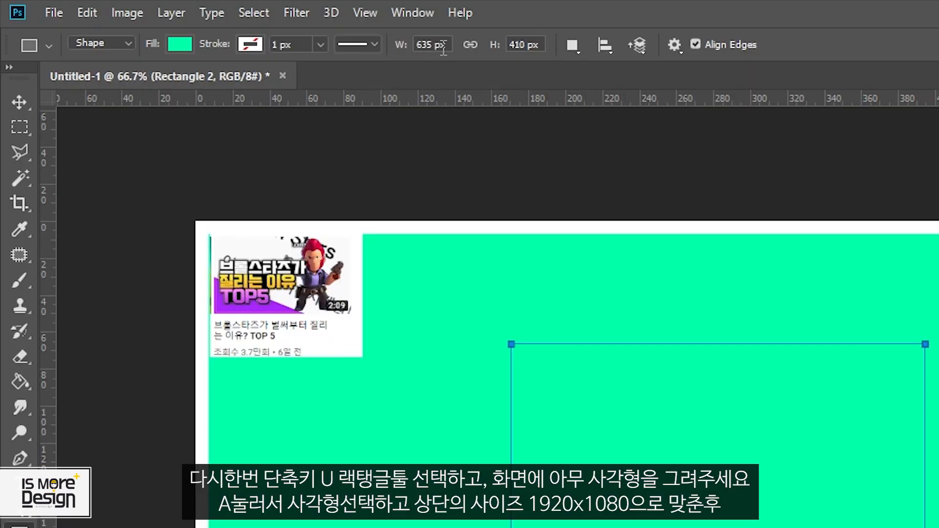
double_click(214, 22)
text(1920)
key(Tab)
text(1080)
key(Return)
- Center the new rectangle on the canvas with Free Transform at X 960 px and Y 540 px
key(v)
key(ctrl+t)
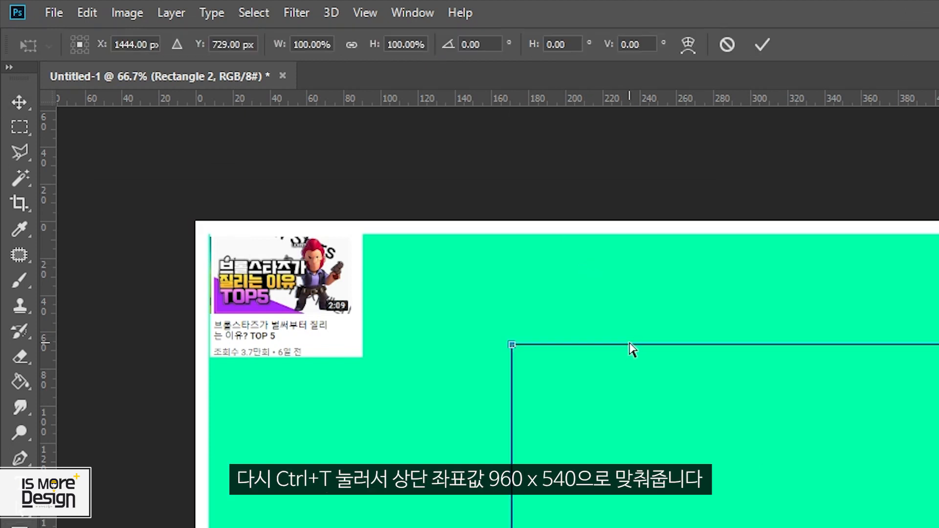
double_click(130, 44)
text(960)
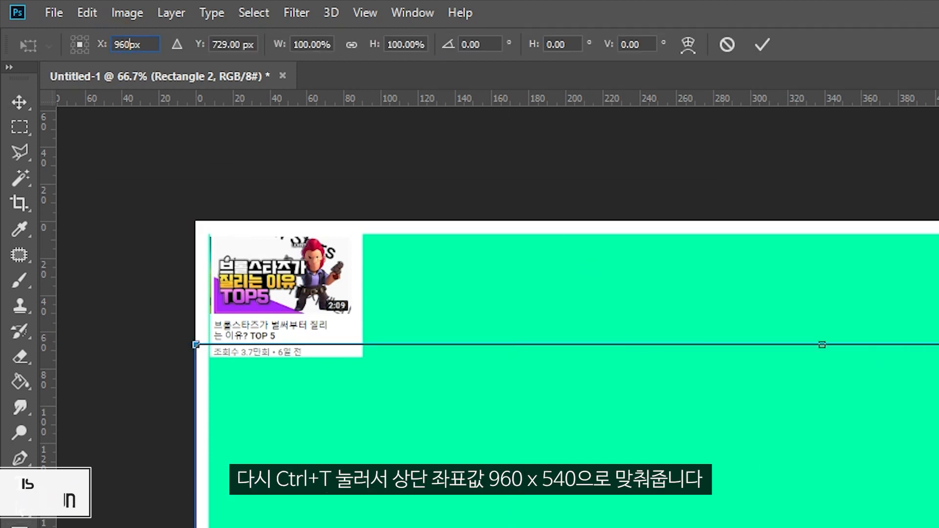
key(Tab)
text(540)
key(Return)
key(Return)
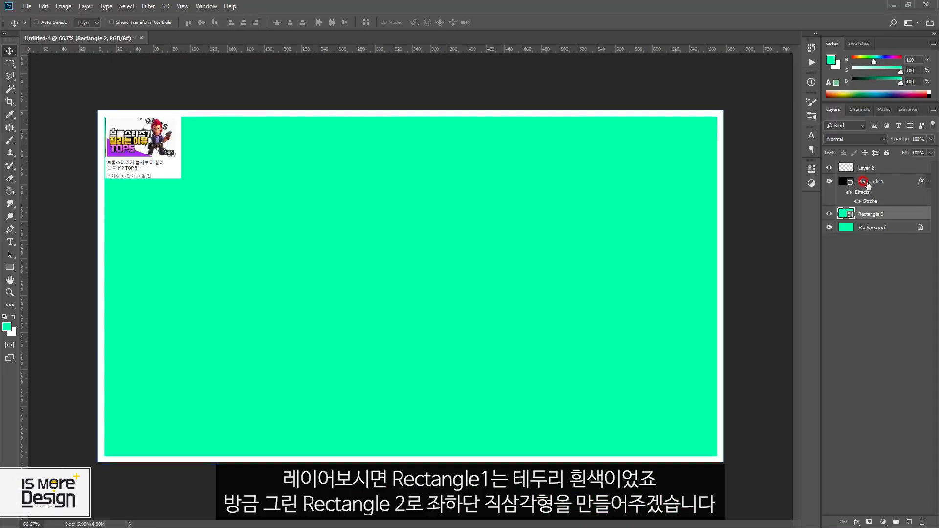
- Collapse Rectangle 1's effects and delete Rectangle 2's upper-right anchor point with the Pen tool to form a right triangle
click(856, 182)
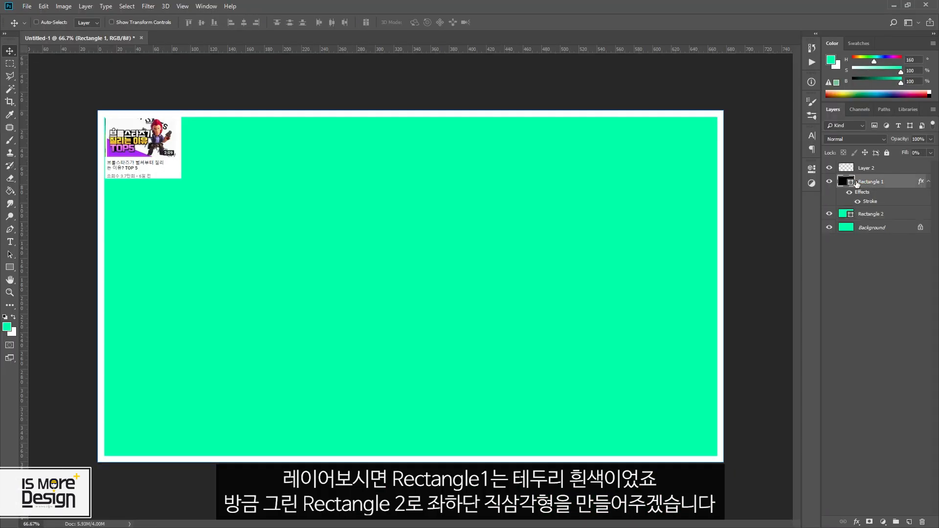
click(928, 182)
click(867, 196)
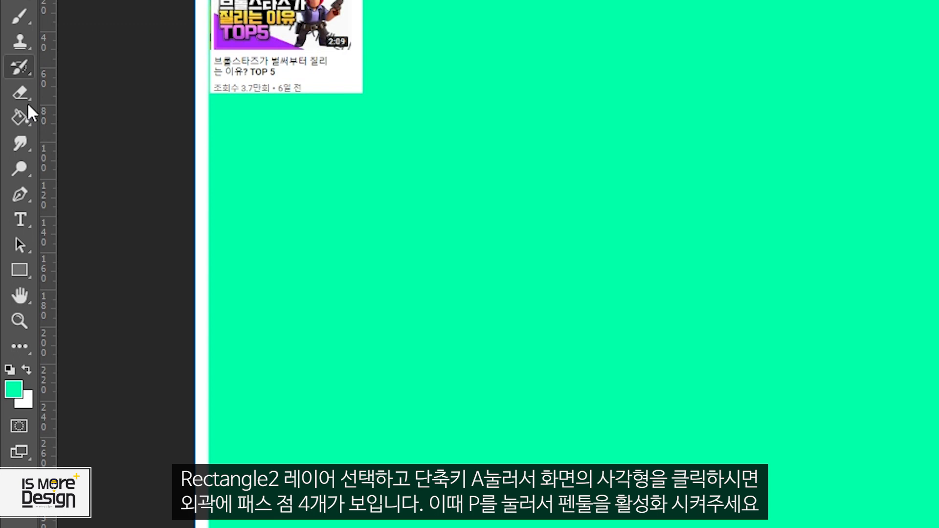
key(a)
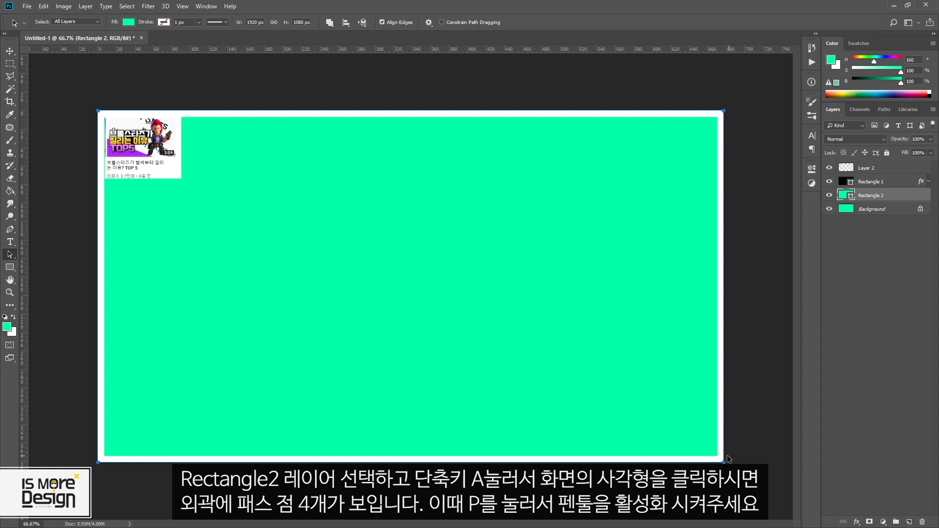
key(p)
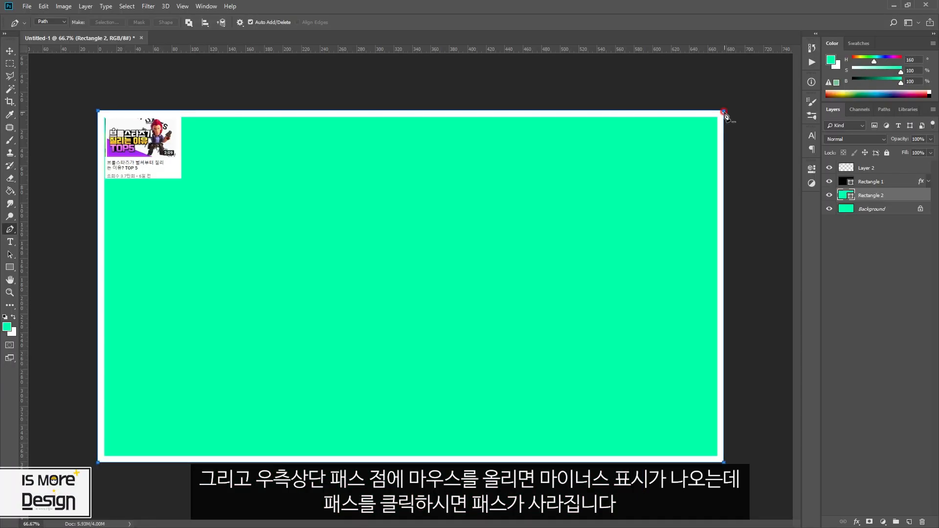
click(644, 217)
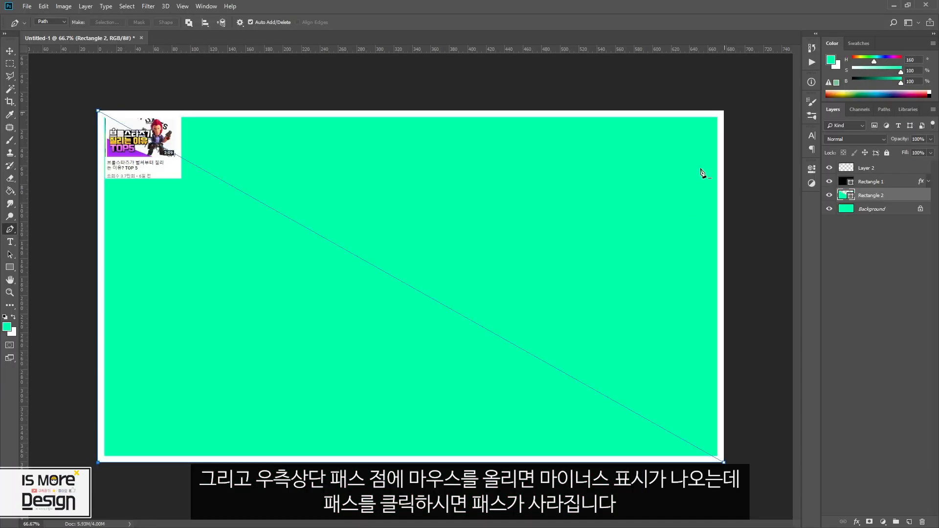
- Shrink the triangle into the canvas's lower-left corner by moving its anchor points, about 1072 px wide and 514 px high
key(a)
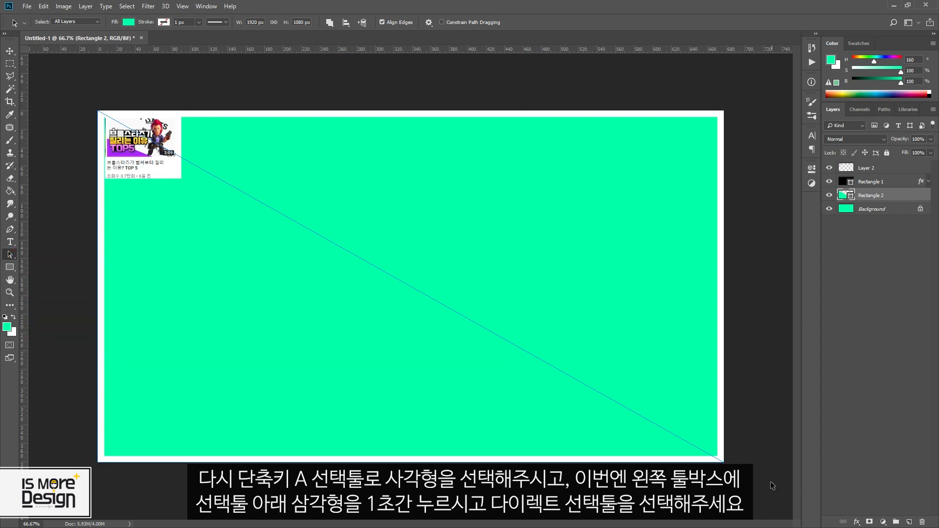
drag(10, 254, 67, 266)
drag(723, 463, 415, 462)
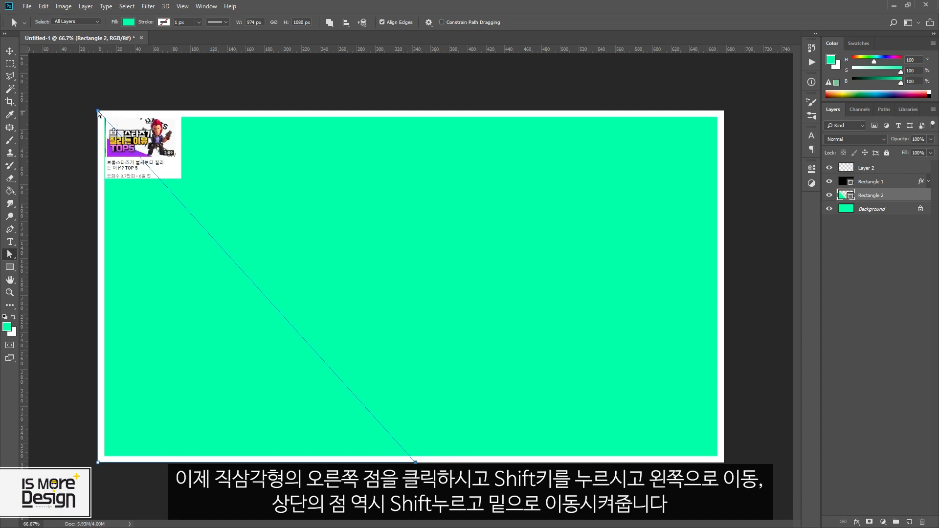
drag(98, 111, 96, 295)
drag(414, 462, 447, 461)
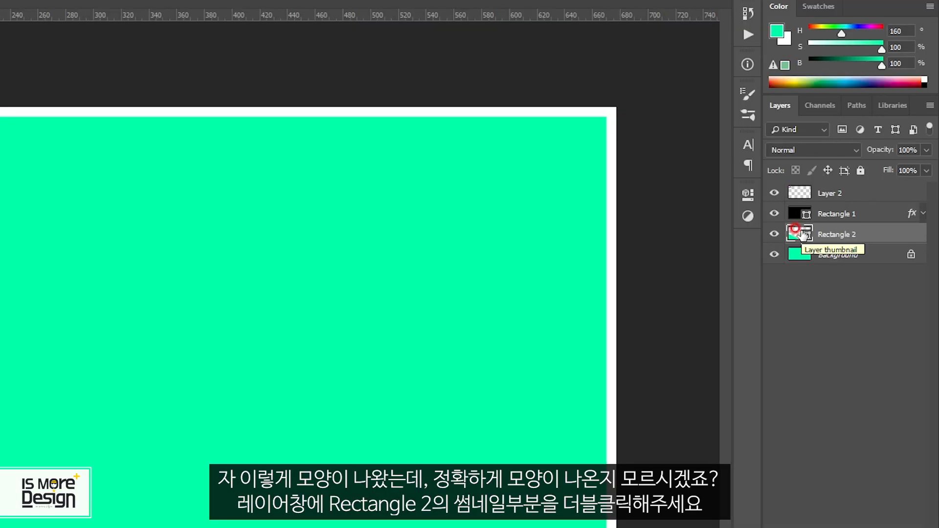
- Recolor the triangle with the purple sampled from the reference thumbnail and widen it to about 1209 px
double_click(803, 235)
drag(544, 312, 499, 241)
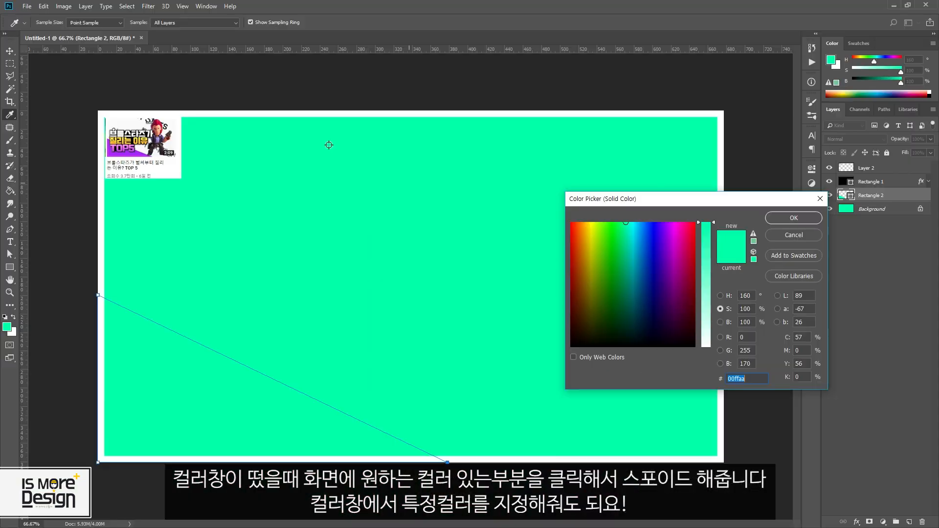
click(136, 153)
key(Return)
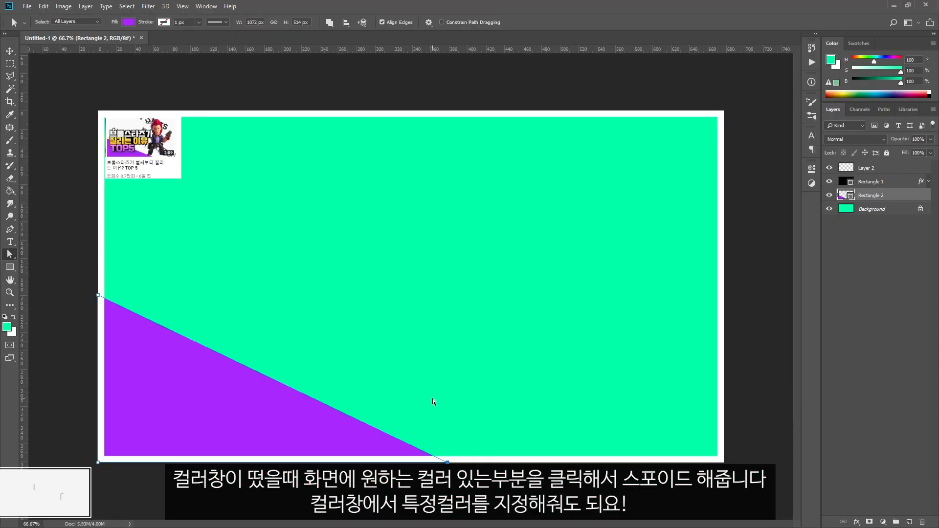
drag(447, 462, 493, 462)
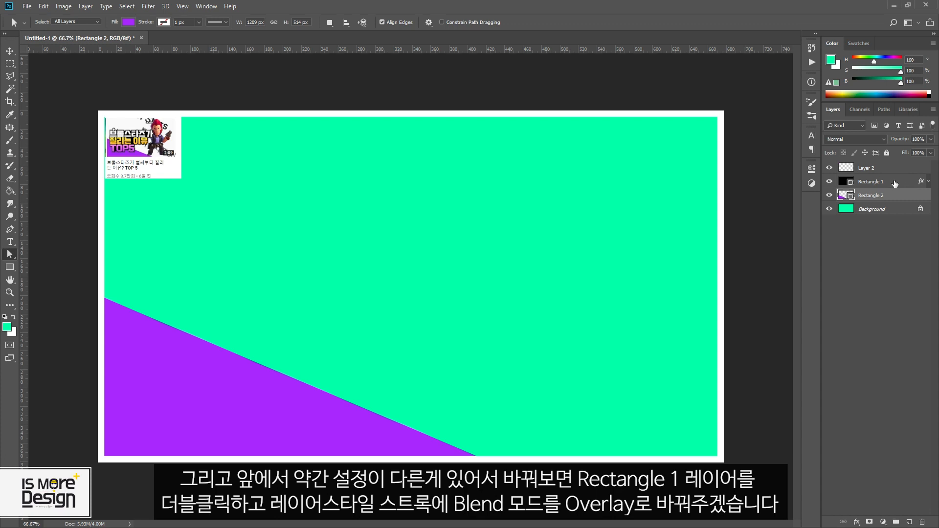
- Set the blend mode of Rectangle 1's Stroke effect to Overlay
click(899, 183)
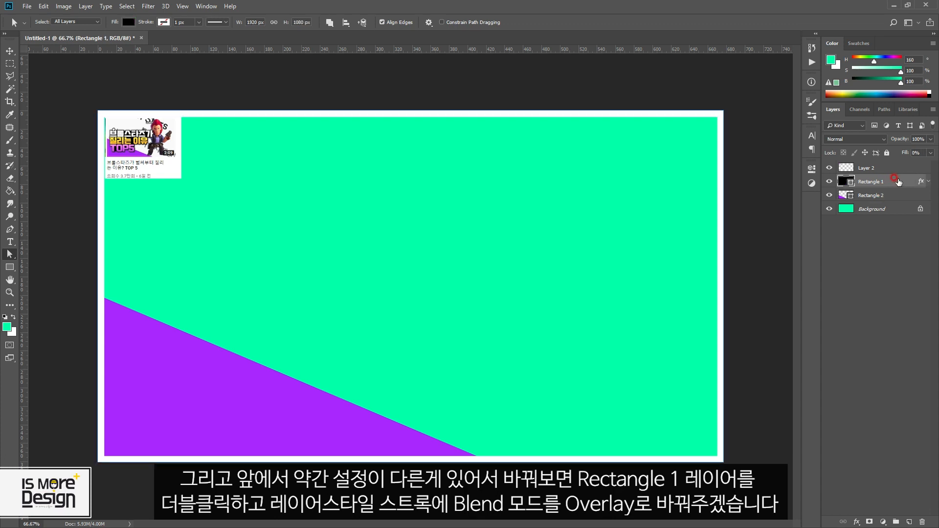
double_click(898, 182)
click(350, 193)
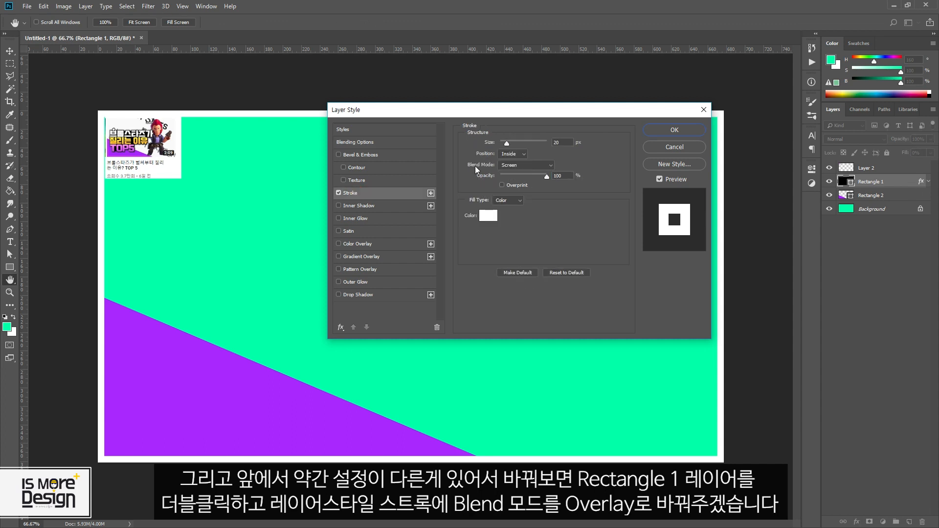
click(499, 165)
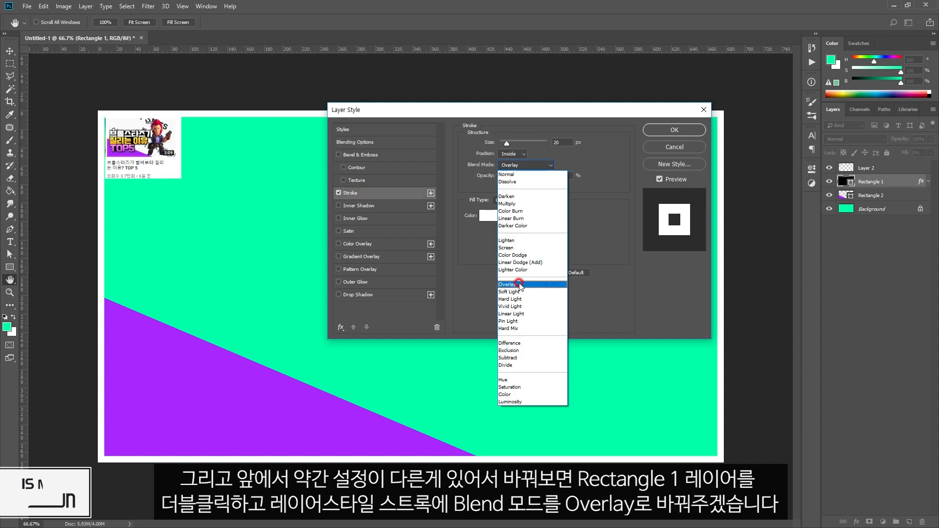
click(520, 286)
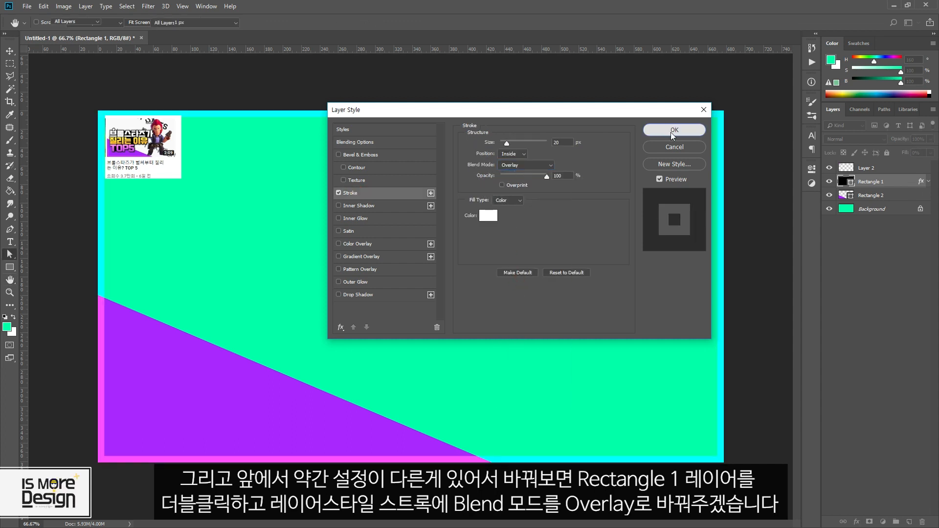
click(671, 131)
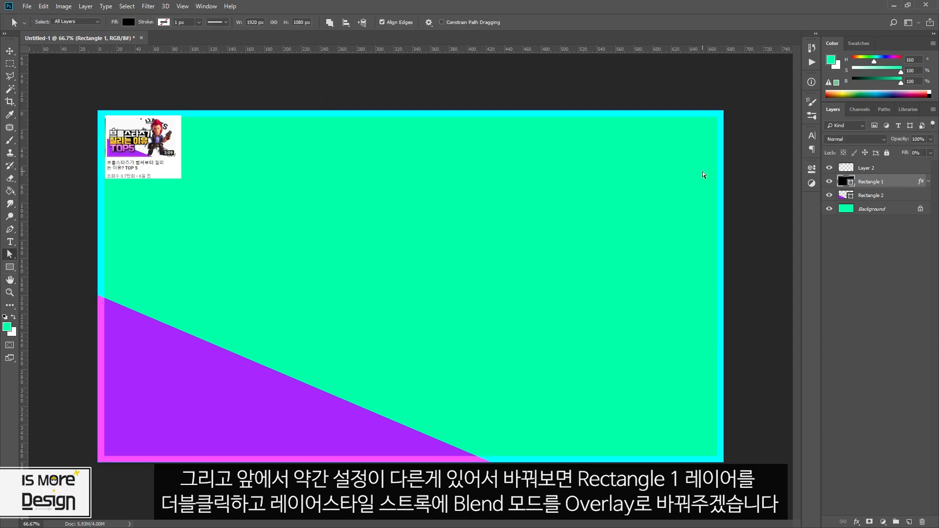
- Enlarge the reference image on Layer 2 to examine its border placement, and undo the enlargement
key(v)
click(150, 142)
key(ctrl+t)
drag(181, 178, 366, 305)
key(Return)
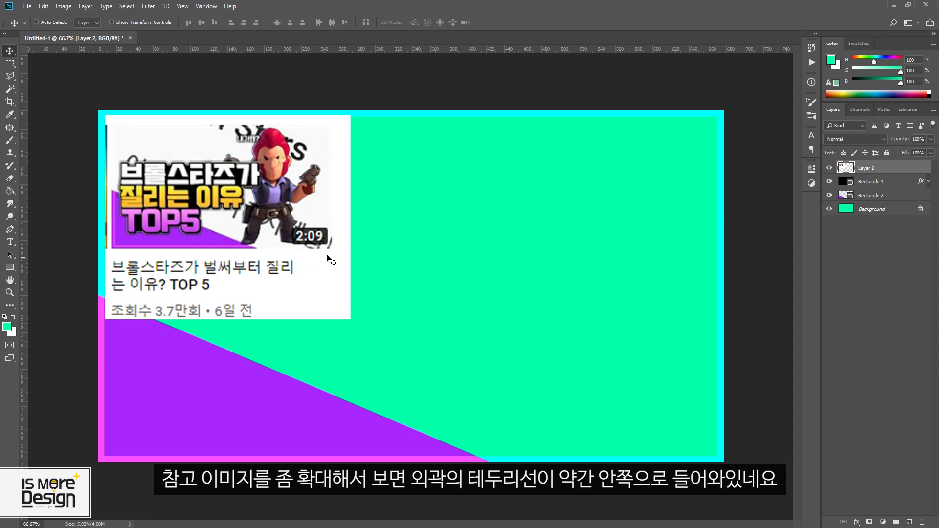
key(ctrl)
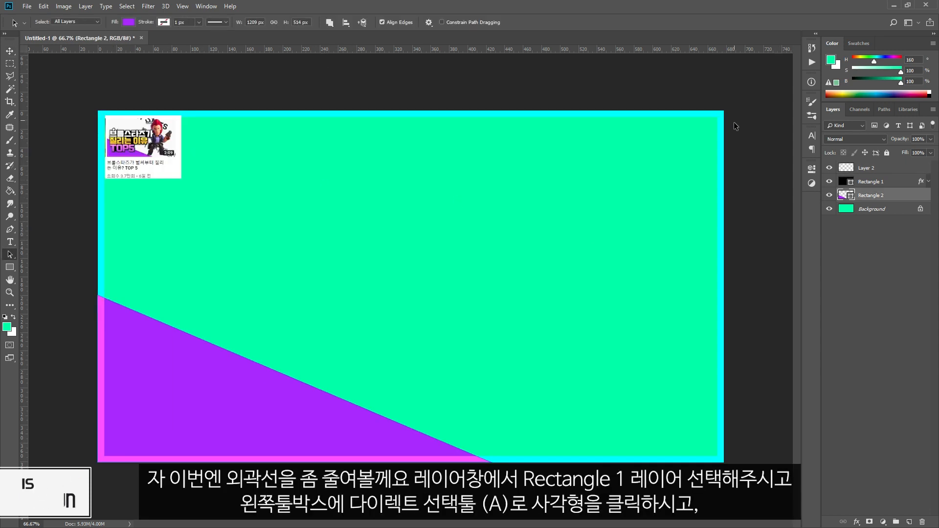
- Move the left and right edges of the Rectangle 1 border inward by 20 px each using their anchor points
click(870, 181)
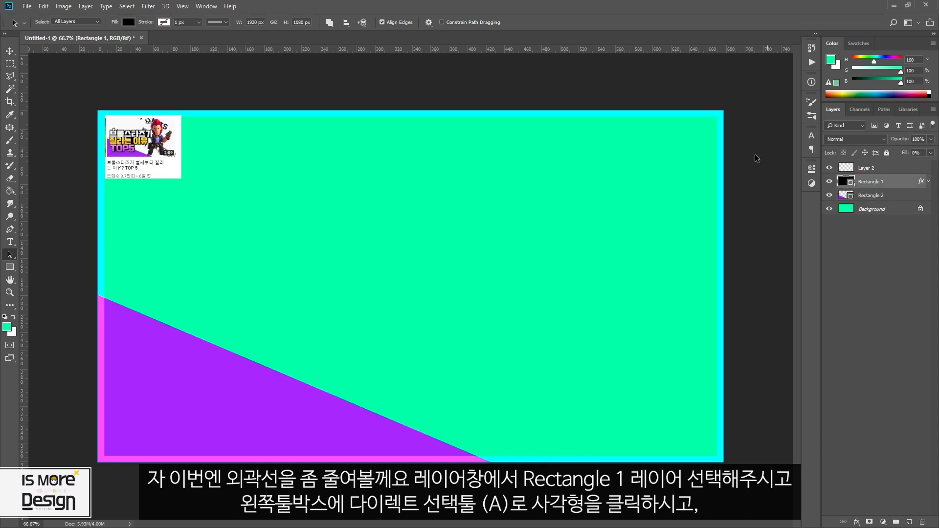
drag(14, 258, 46, 261)
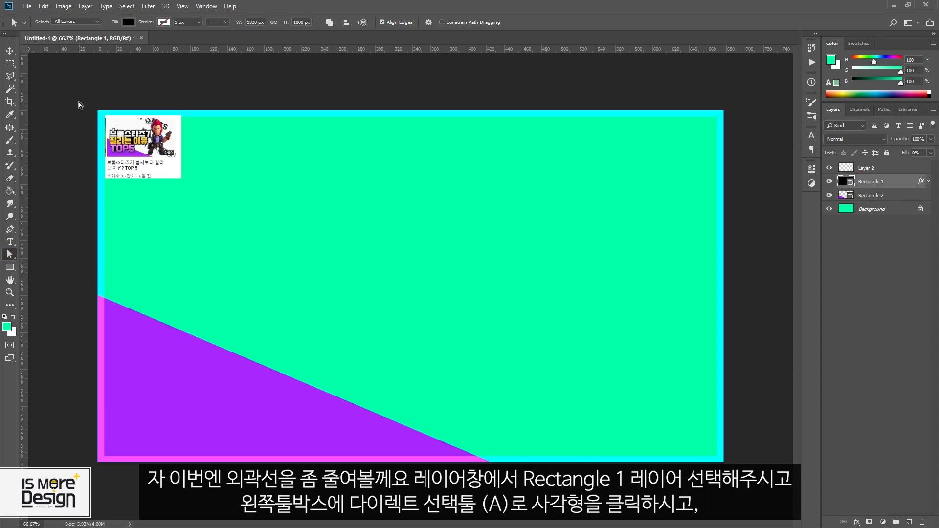
click(98, 112)
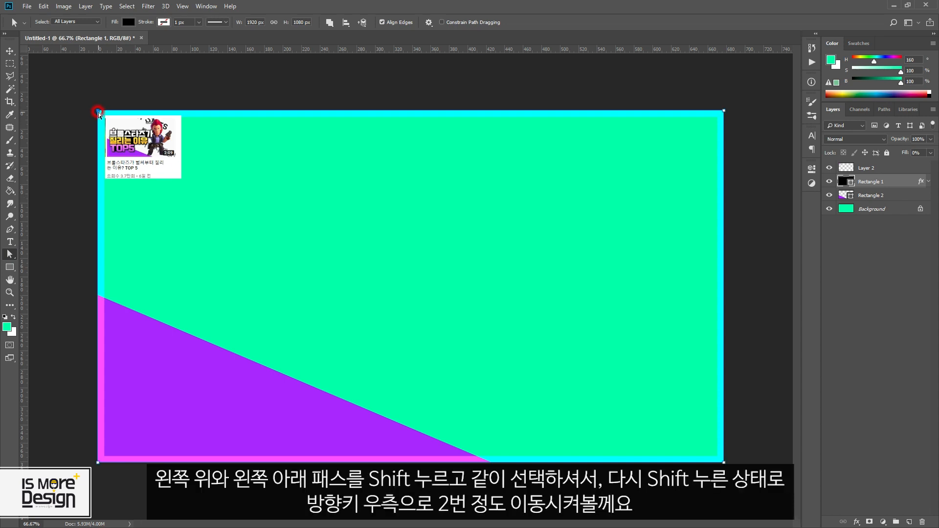
shift+click(98, 463)
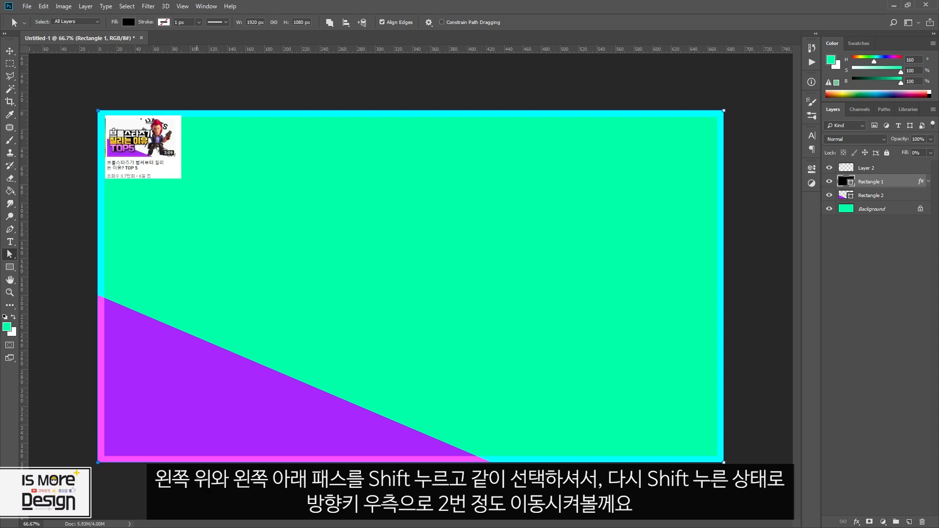
key(shift+Right)
key(shift+Right)
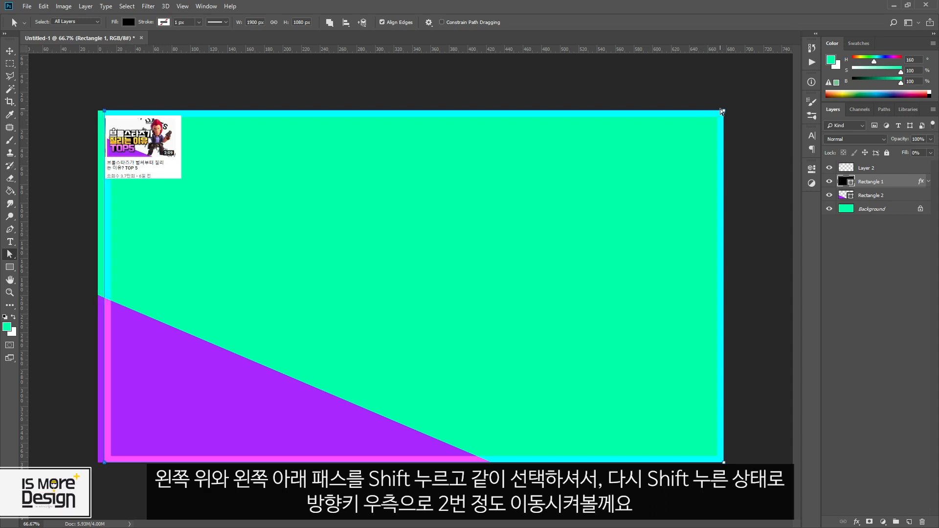
click(724, 110)
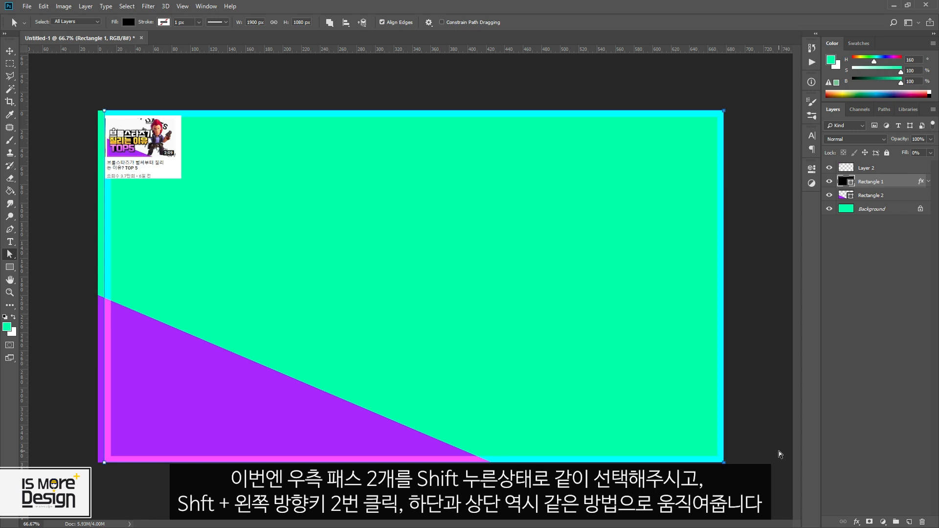
key(shift+Left)
key(shift+Left)
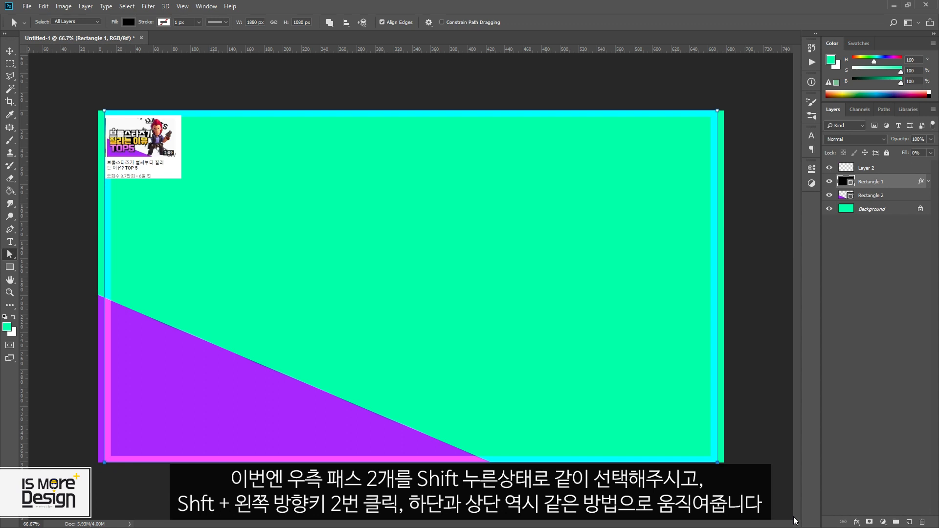
- Move the bottom edge of the Rectangle 1 border up and its top edge down by 20 px each
key(shift+Up)
key(shift+Up)
key(shift+Left)
key(shift+Left)
key(shift+Down)
key(shift+Down)
click(193, 169)
key(v)
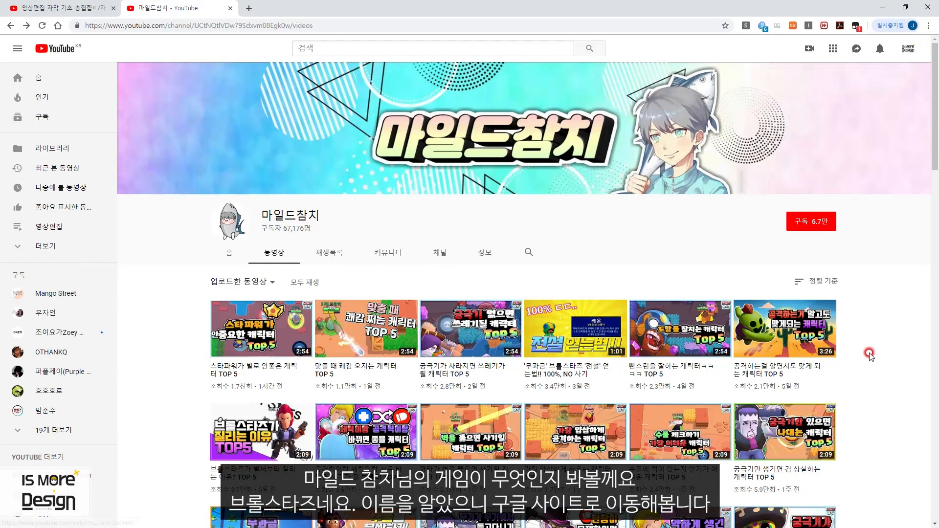
- Search Google for 브롤스타즈 캐릭터 PNG
click(238, 24)
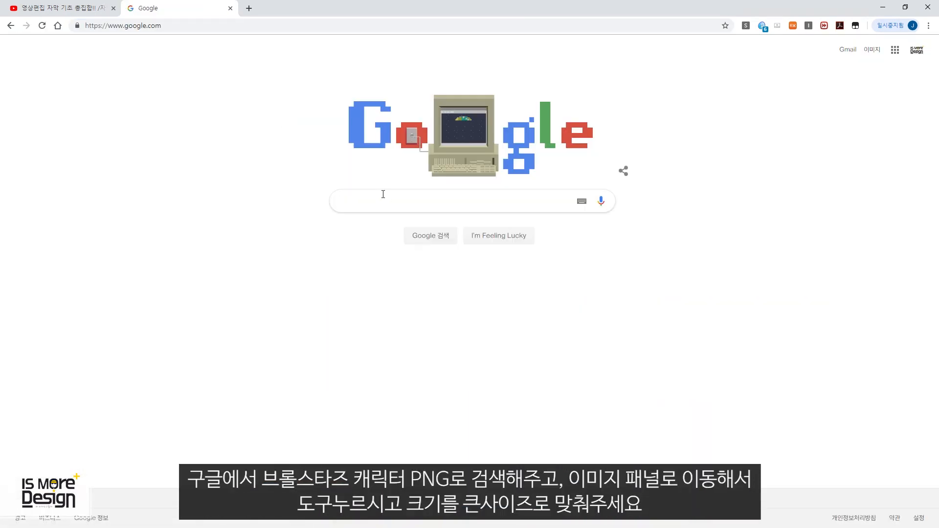
click(384, 194)
text(브롤스타즈 케)
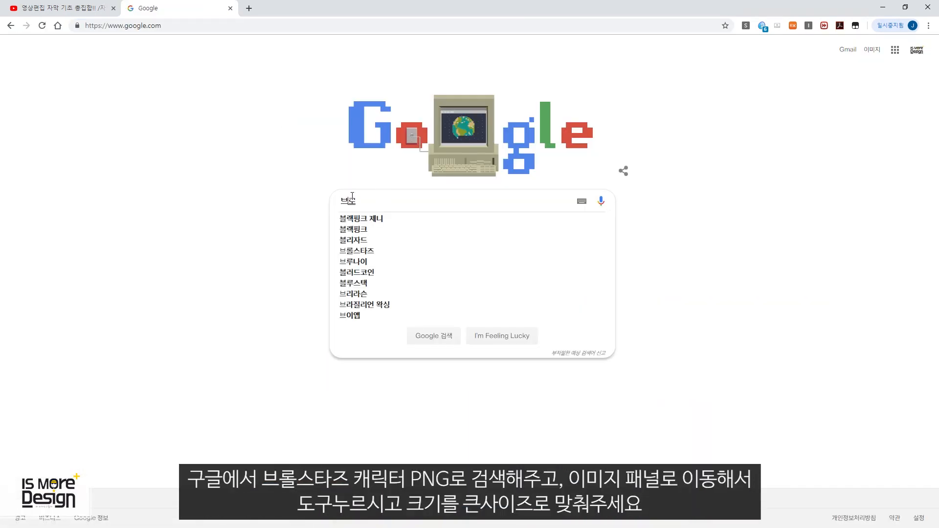
text(릭터 )
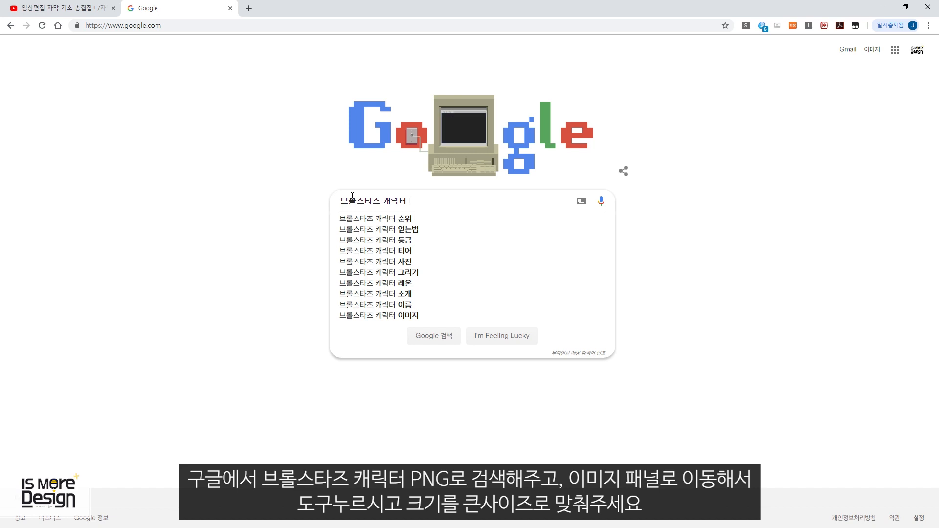
text(PNG)
key(Return)
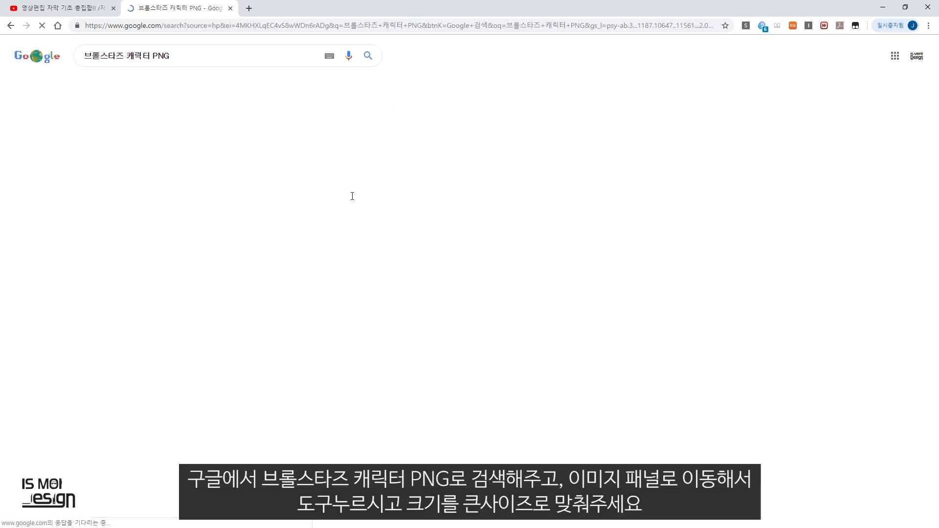
- Switch the search to image results and filter them to large images
click(117, 83)
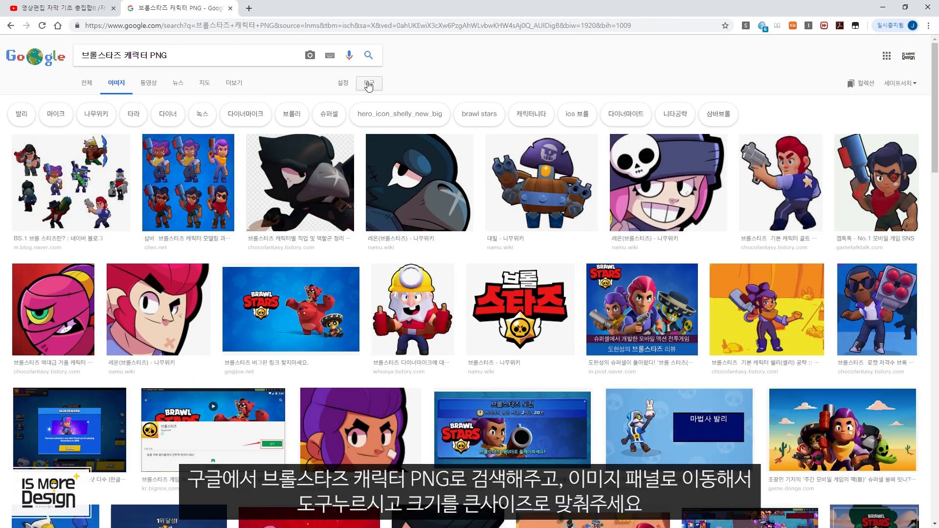
click(370, 84)
click(89, 101)
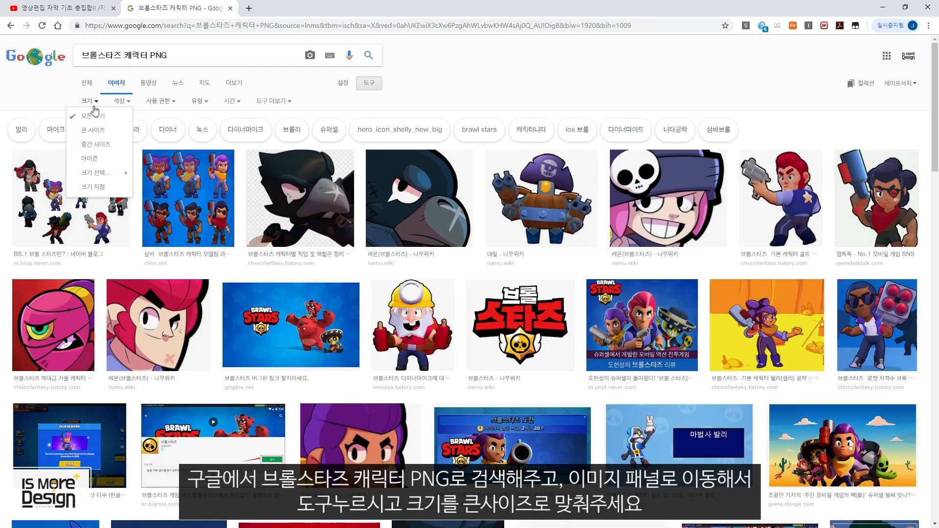
click(93, 129)
- Open the preview of the Colt character image (Colt_Skin-Default.png) and check it for a transparent checkerboard background
scroll(661, 223, down, 9)
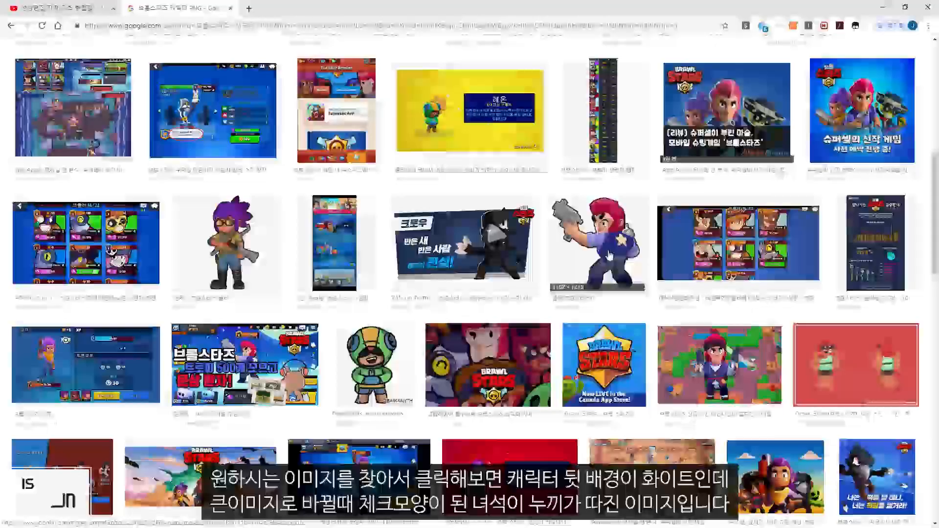
click(599, 247)
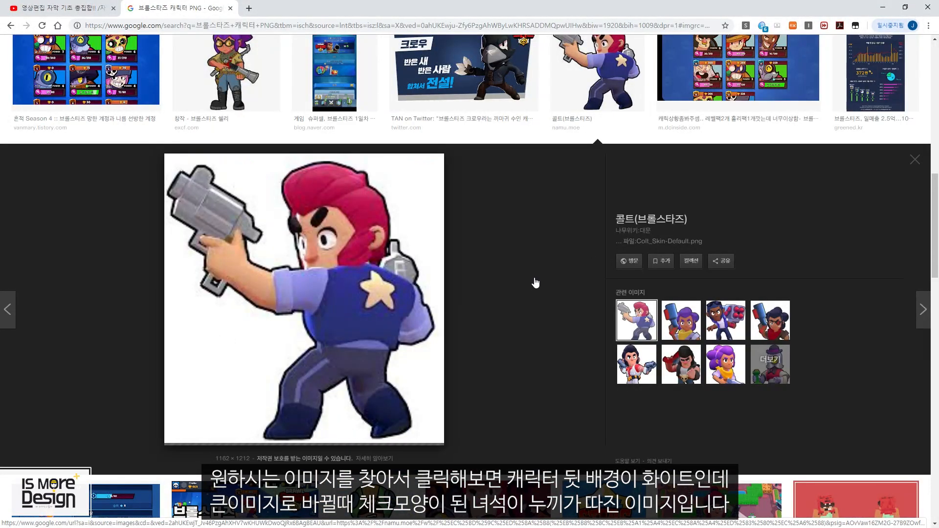
scroll(624, 88, up, 2)
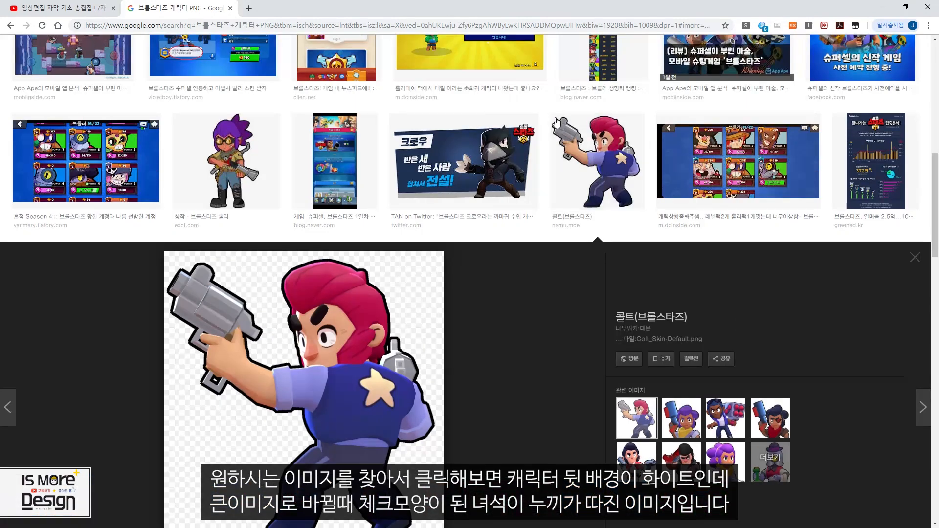
scroll(525, 314, down, 5)
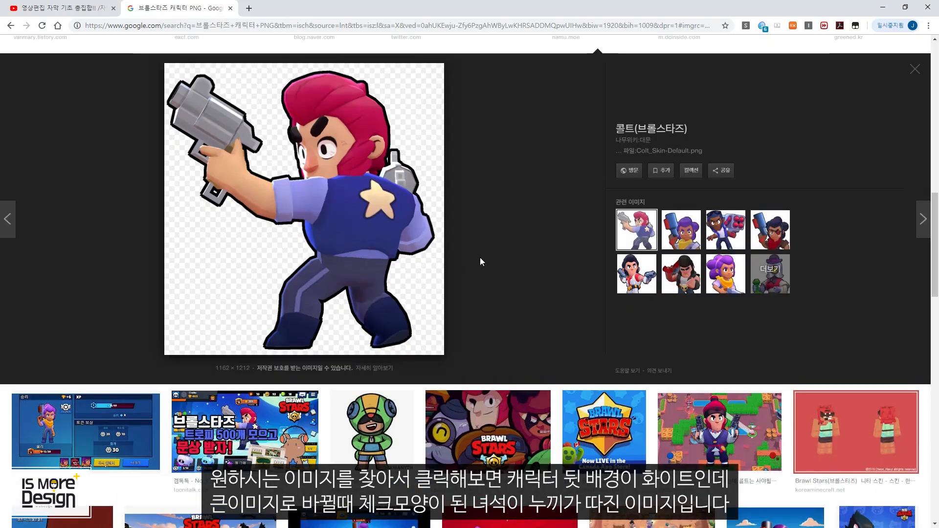
scroll(709, 360, up, 3)
scroll(486, 265, down, 1)
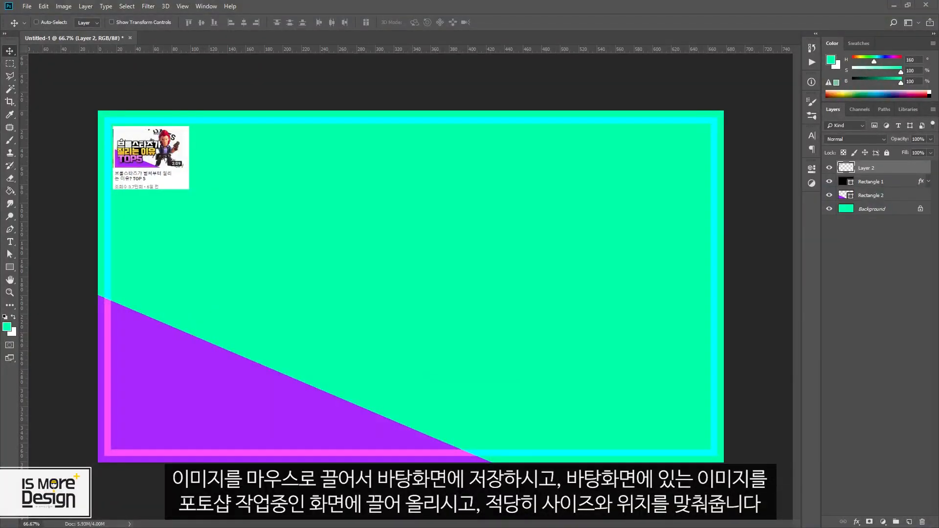
- Place the saved Colt image in the Photoshop document, scale it down to fit inside the border, and shift it right of center
drag(624, 352, 549, 287)
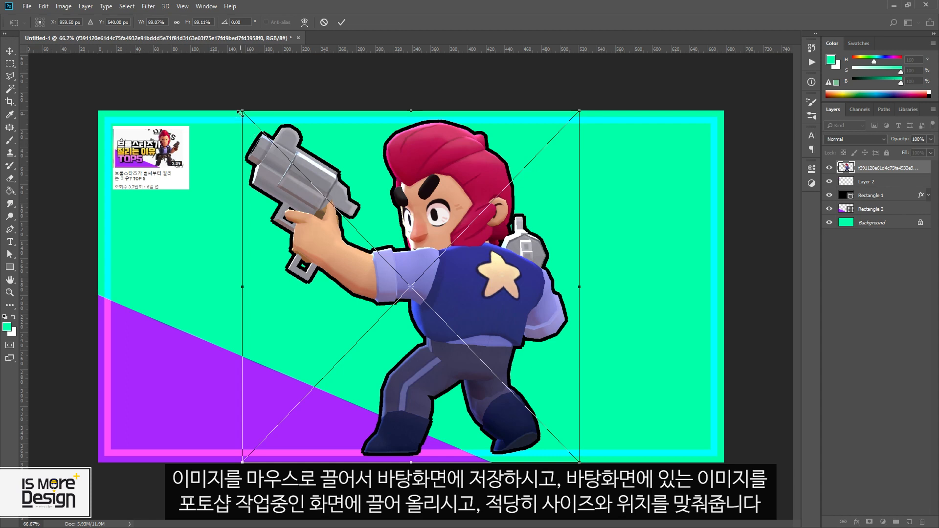
mouse_move(241, 112)
mouse_down()
mouse_move(266, 130)
mouse_move(251, 123)
mouse_up()
key(Return)
drag(486, 307, 545, 294)
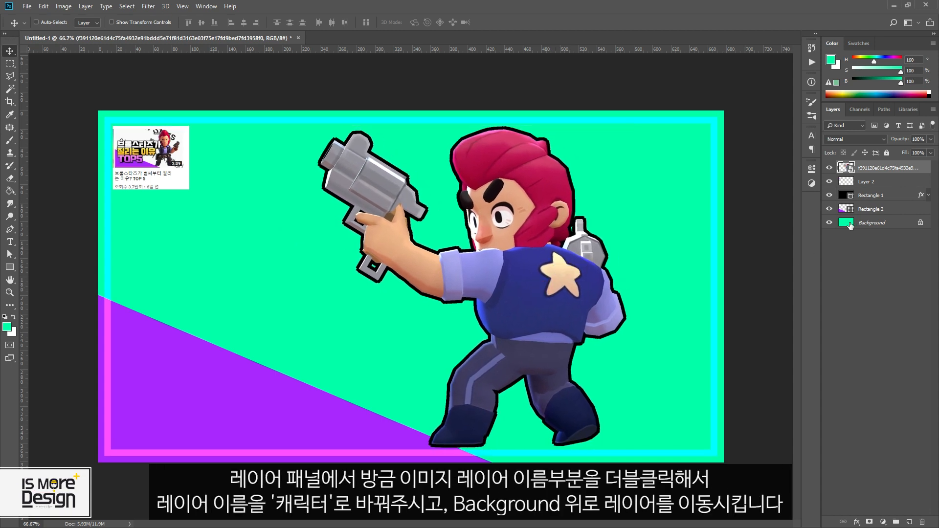
- Rename the placed character image's layer to 캐릭터 and move it directly above the Background layer
double_click(877, 168)
text(캐릭터)
key(Return)
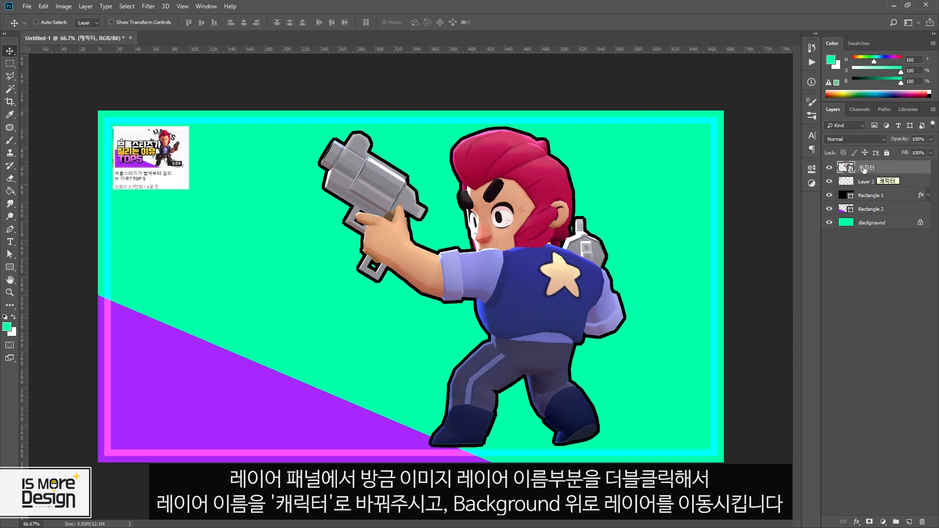
drag(889, 171, 887, 216)
scroll(447, 382, up, 1)
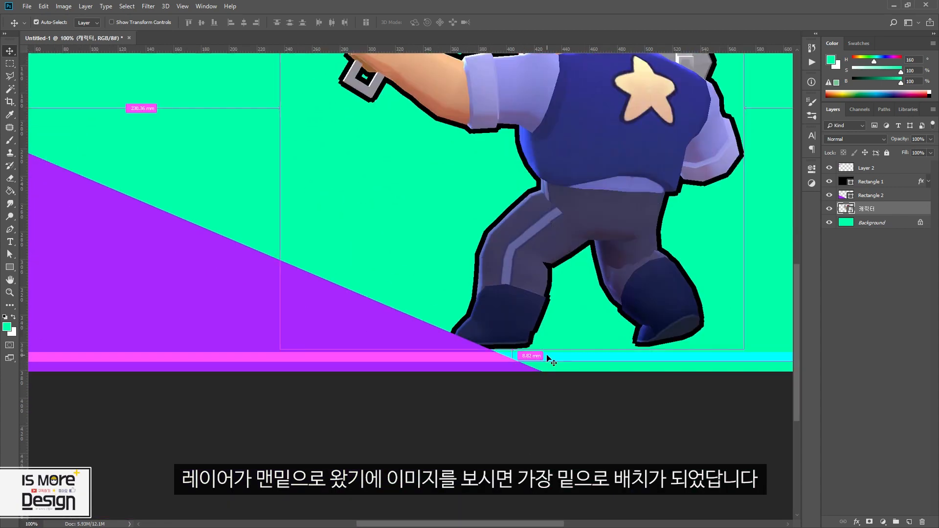
scroll(547, 359, down, 1)
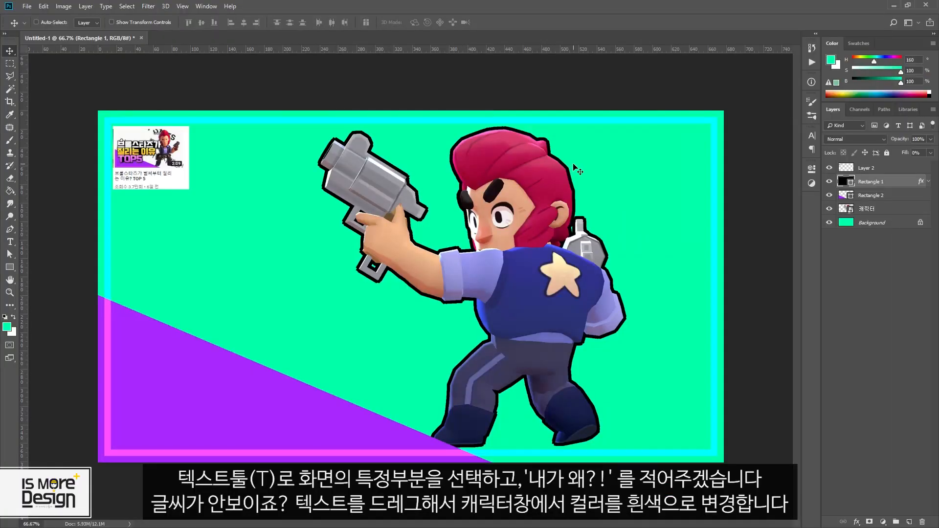
- Add the text 내가 왜?! beside the character's head with the Type tool
key(t)
click(579, 170)
text(내가 왜?!)
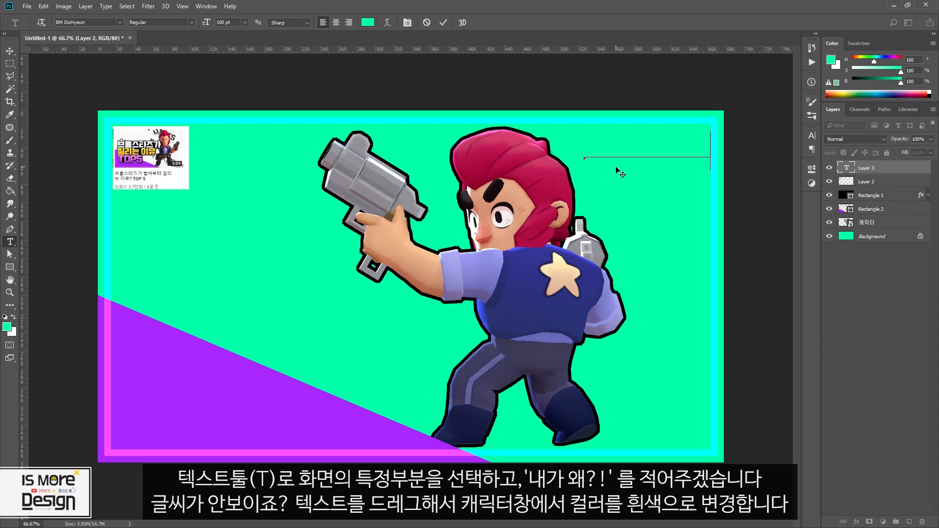
- Set the color of the whole 내가 왜?! text to white and commit the text
key(ctrl+a)
click(812, 135)
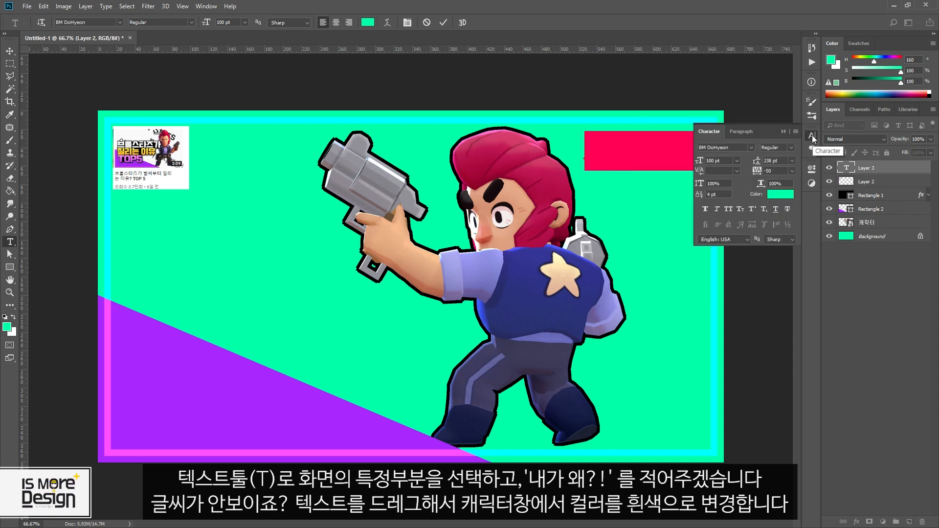
click(781, 195)
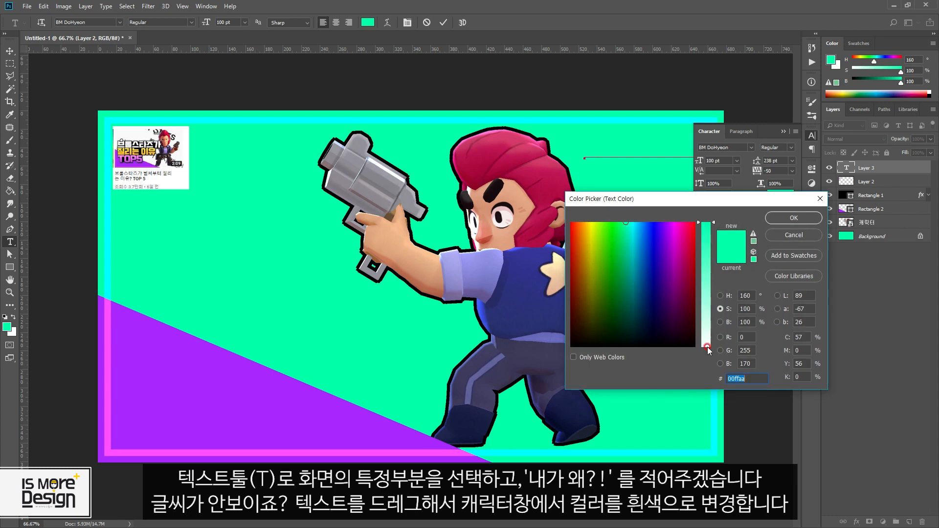
click(708, 348)
click(806, 218)
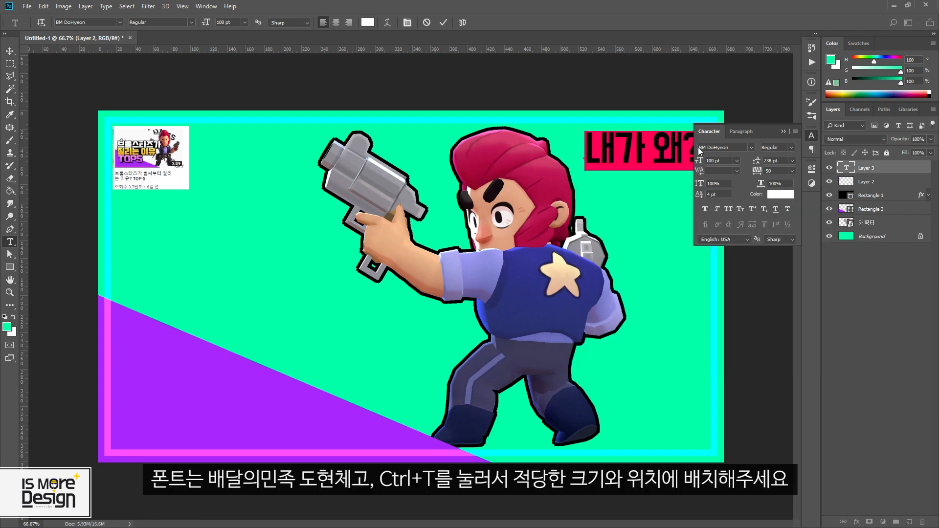
click(812, 137)
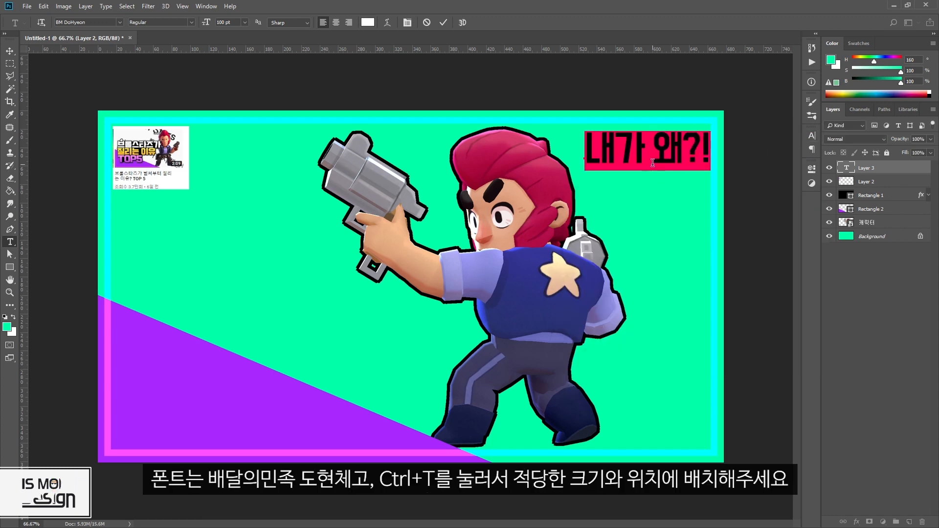
key(ctrl+Return)
- Move the 내가 왜?! text next to the character's hair and scale it down with Free Transform
key(v)
drag(676, 143, 645, 185)
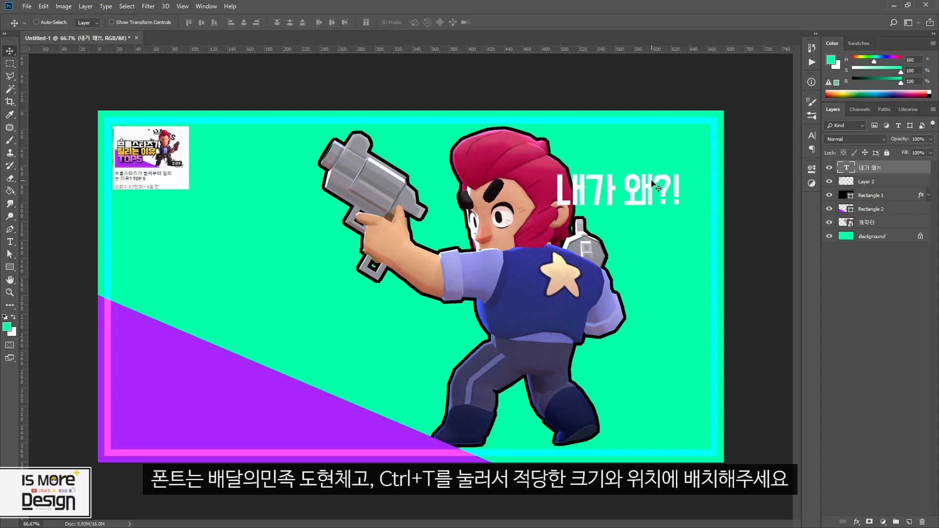
key(ctrl+t)
drag(677, 174, 626, 177)
key(Return)
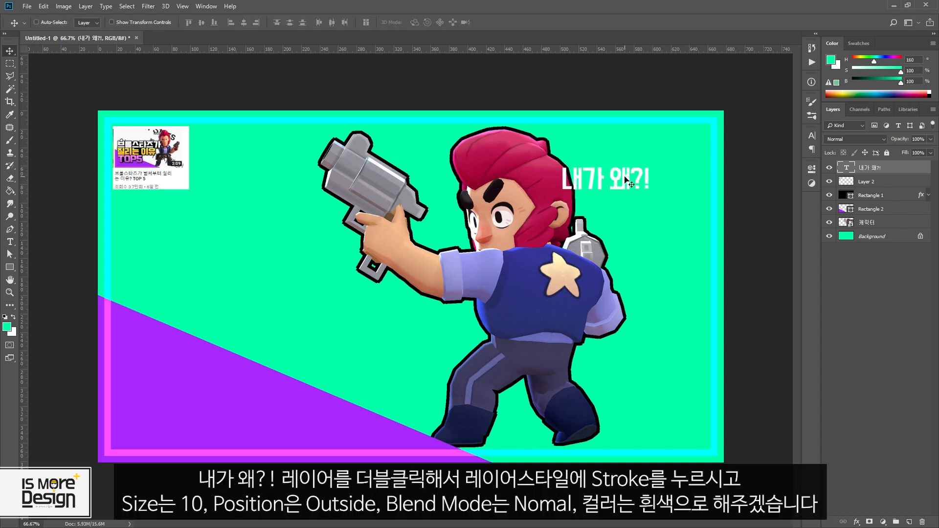
- Add a Stroke effect to the 내가 왜?! text layer with a size of 15 px
double_click(904, 167)
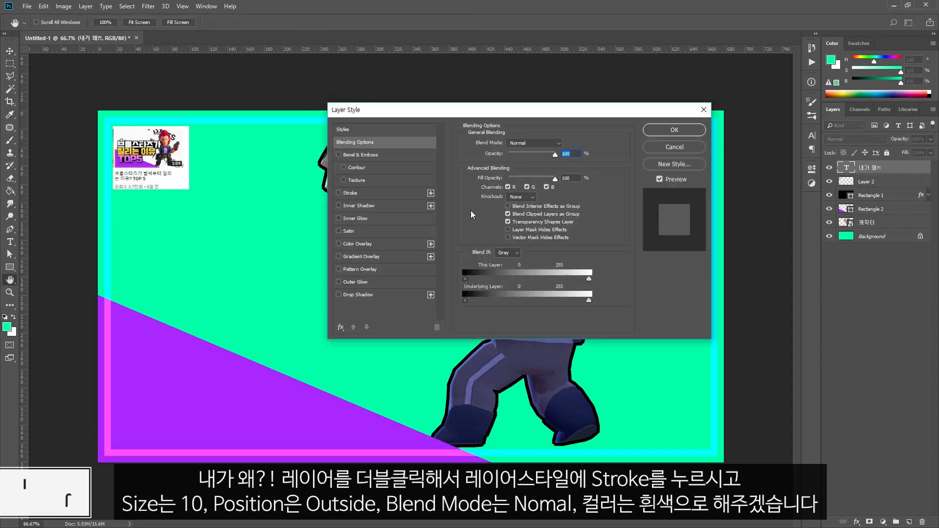
drag(489, 108, 527, 222)
click(384, 306)
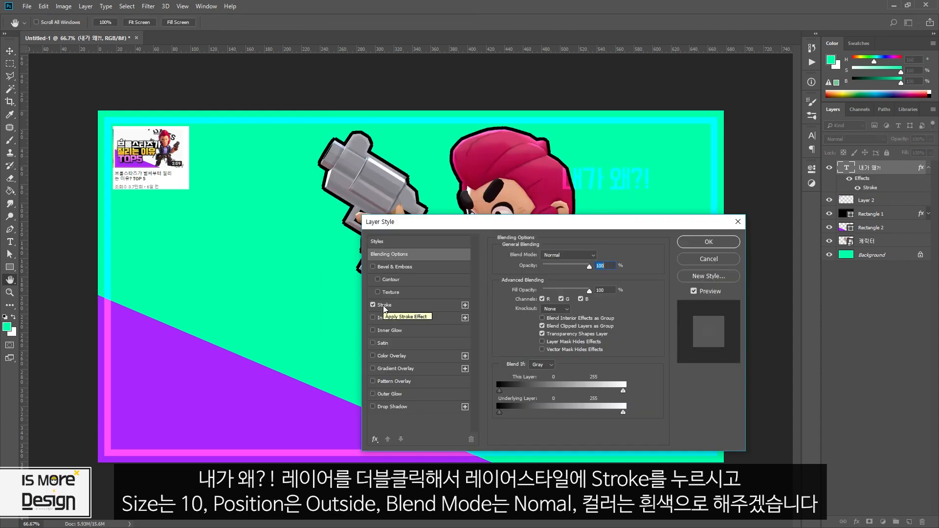
click(384, 305)
double_click(596, 254)
text(15)
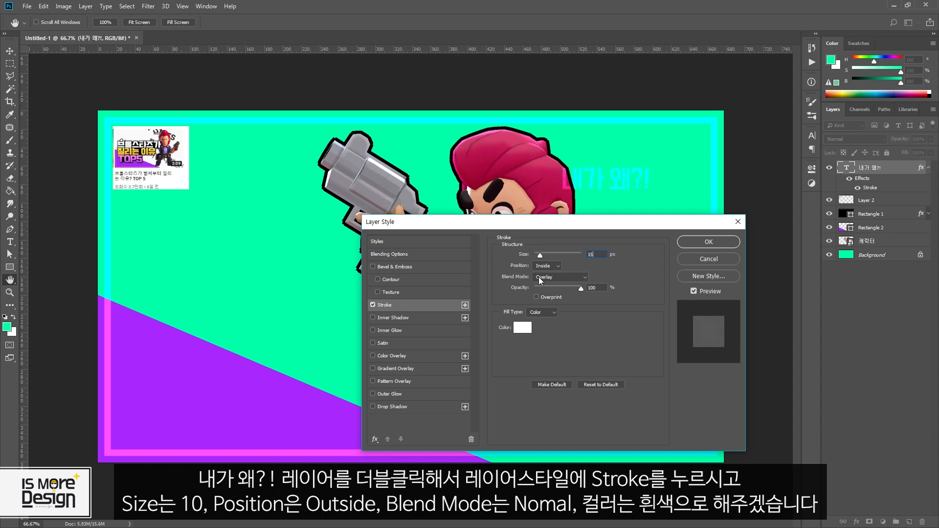
- Set the text stroke's position to Outside and its blend mode to Normal
click(546, 266)
click(547, 278)
click(544, 281)
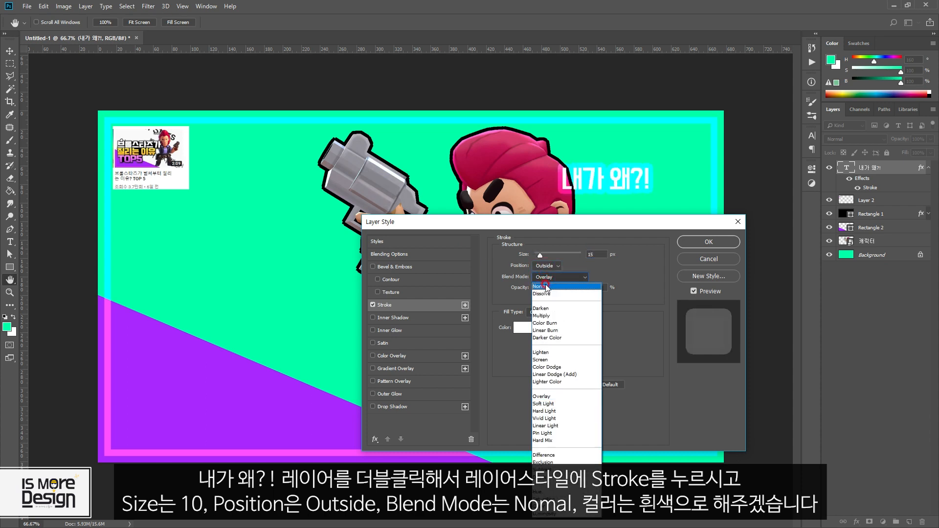
click(544, 278)
- Set the text stroke's color to black
click(521, 328)
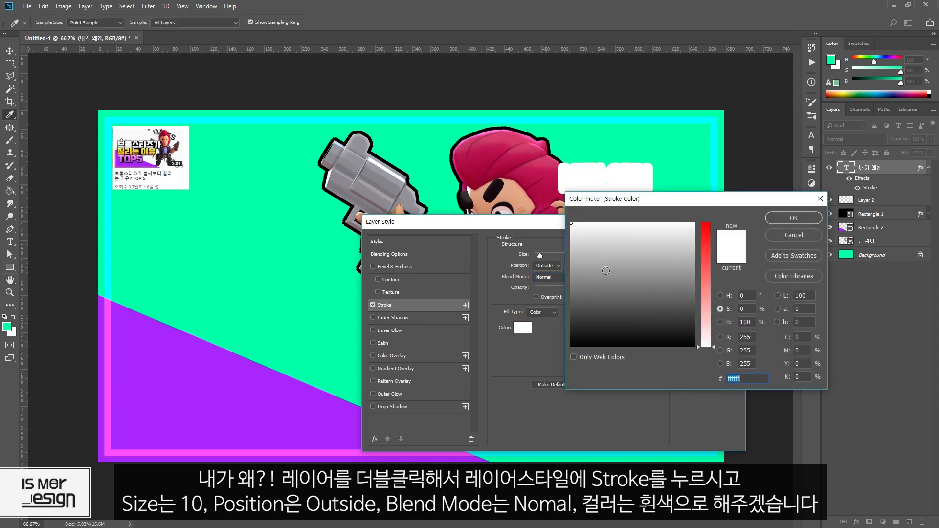
click(582, 372)
key(Return)
- Set the text stroke's size to 10 px, apply the layer style, and nudge the 내가 왜?! text slightly down
drag(606, 225, 685, 218)
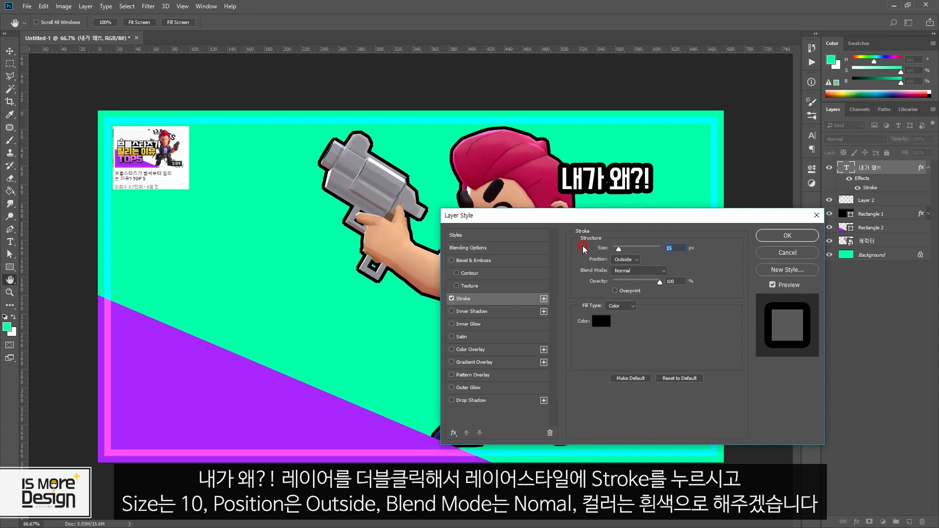
text(10)
key(Return)
drag(618, 184, 620, 196)
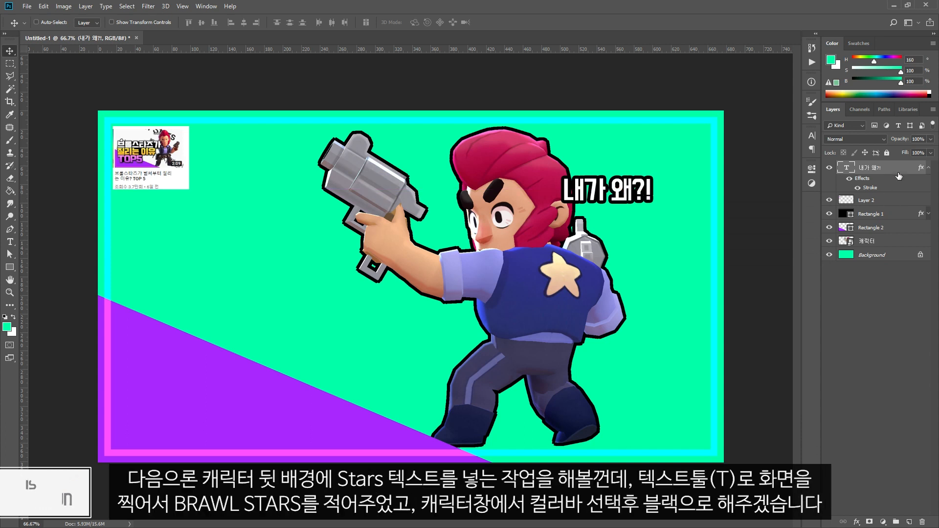
click(928, 168)
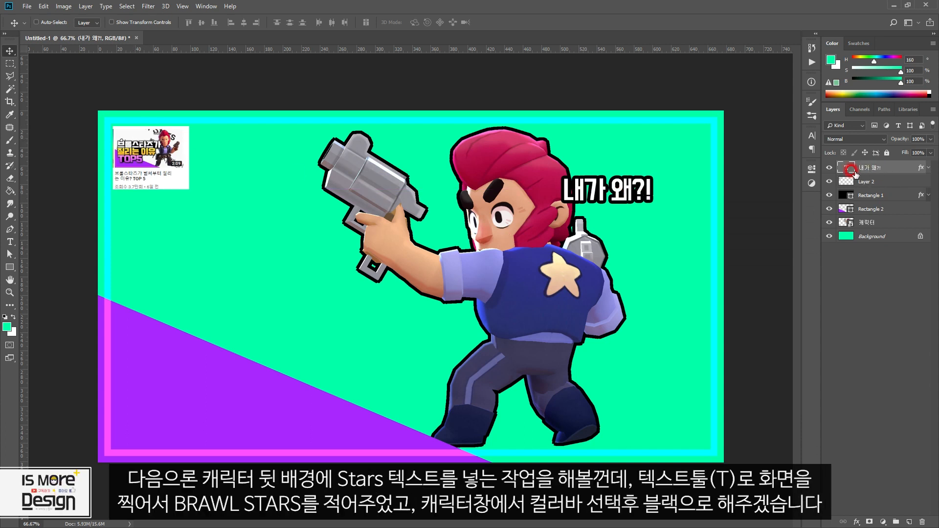
- Add the text BRAWL STARS as a new text layer in the green area left of the character
key(t)
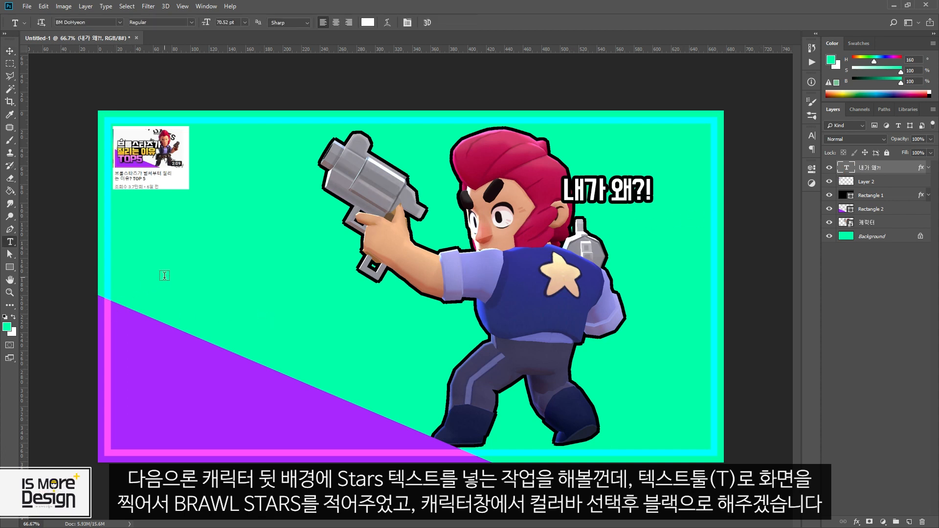
click(165, 275)
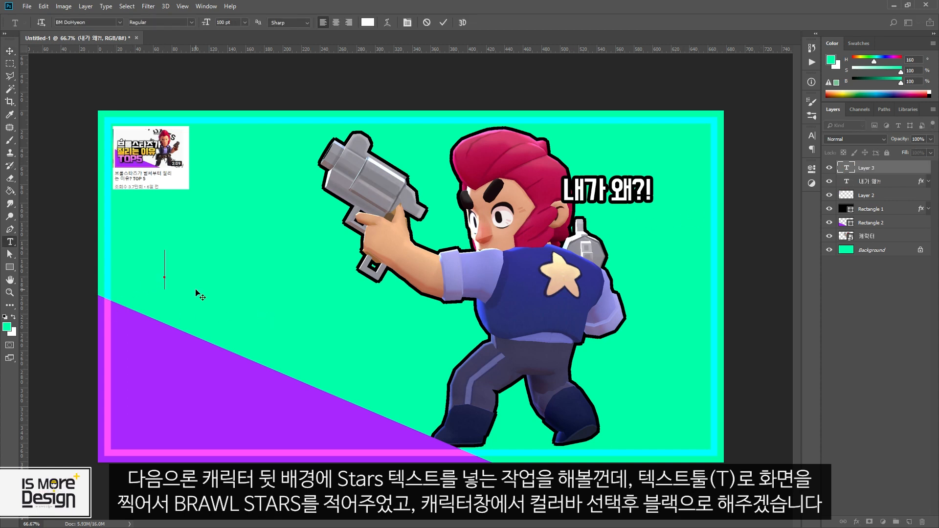
text(BRAWL STARS)
key(ctrl+Return)
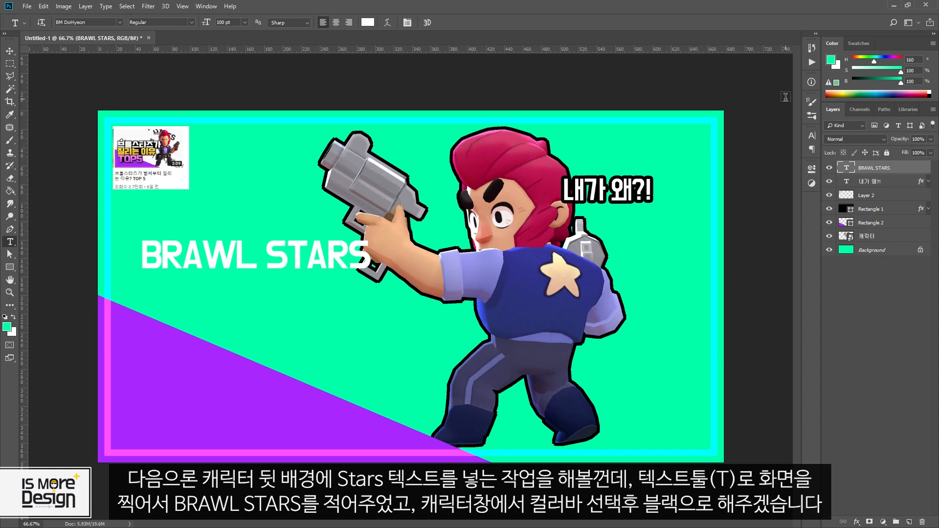
- Change the color of the BRAWL STARS text to black
click(813, 136)
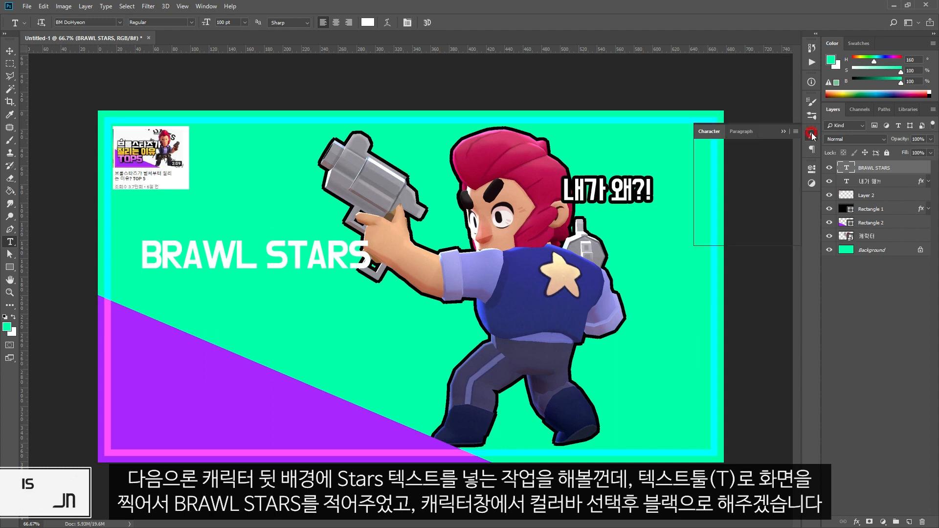
click(781, 194)
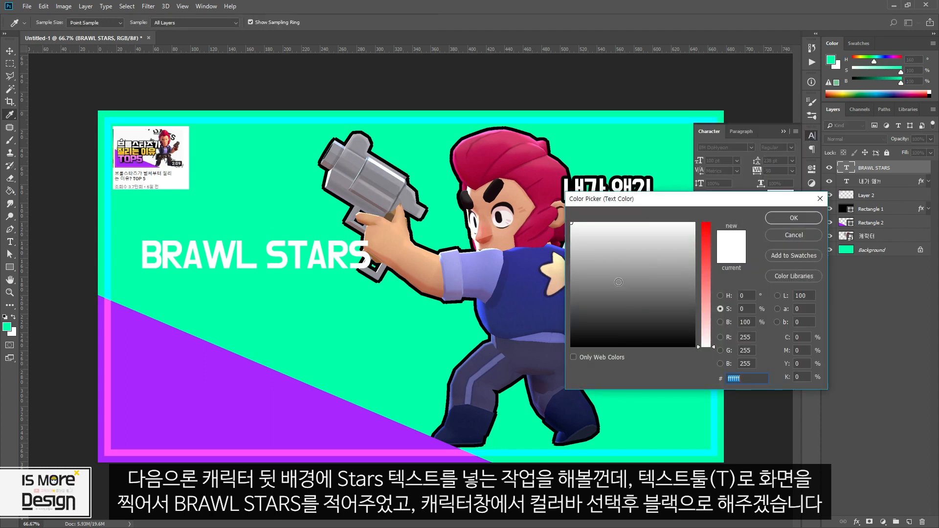
click(606, 362)
click(787, 210)
- Move the BRAWL STARS text over the character, then rotate it about 27° clockwise and enlarge it to about 161%
click(10, 51)
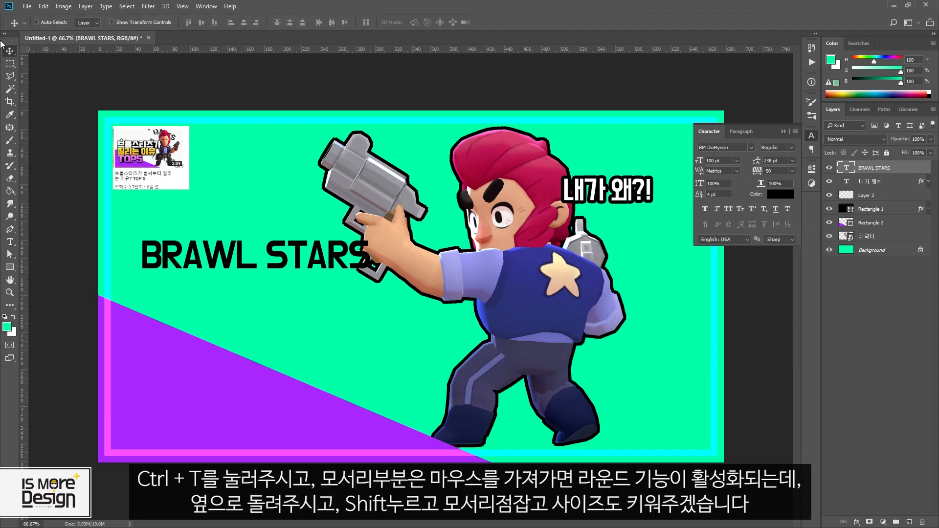
drag(300, 275, 530, 217)
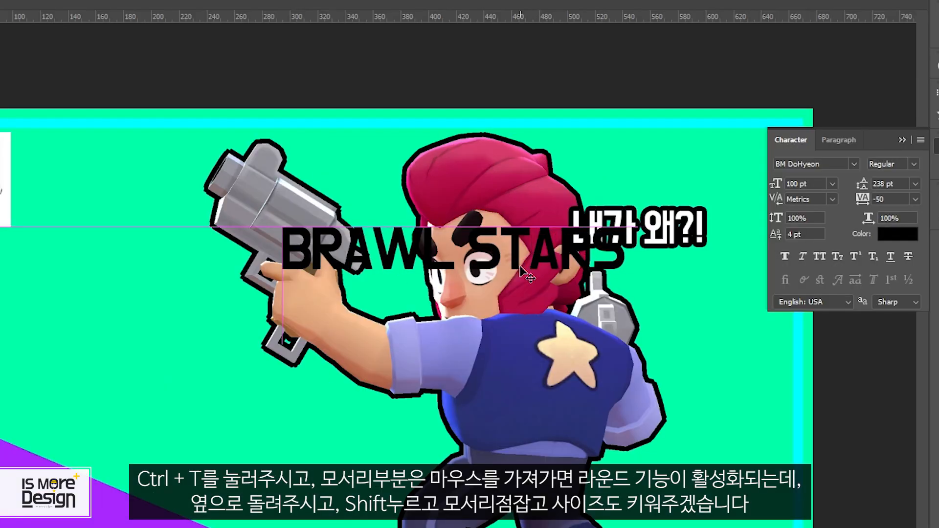
key(ctrl+t)
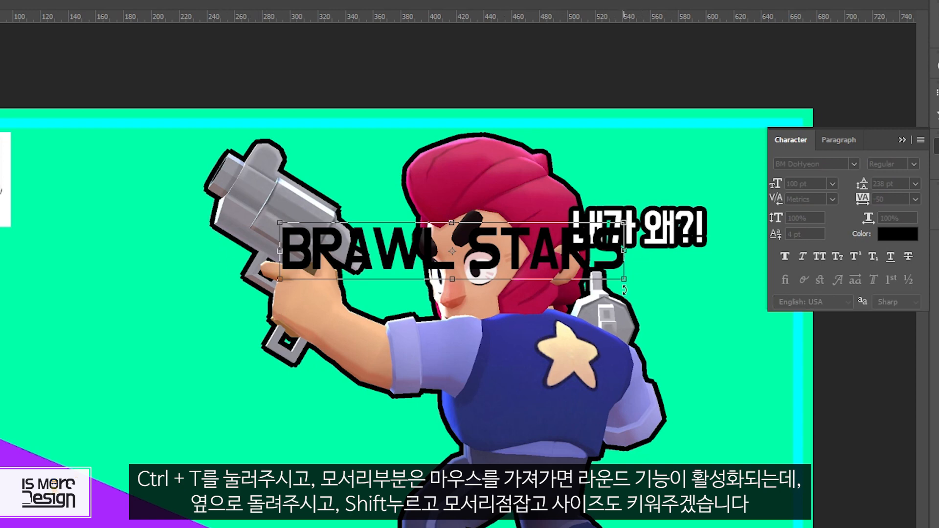
drag(624, 289, 589, 351)
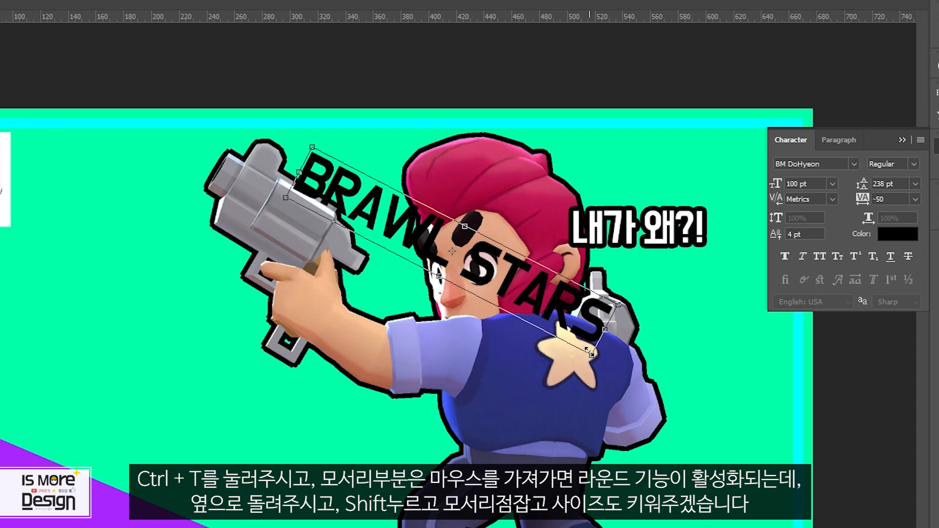
drag(593, 362, 802, 443)
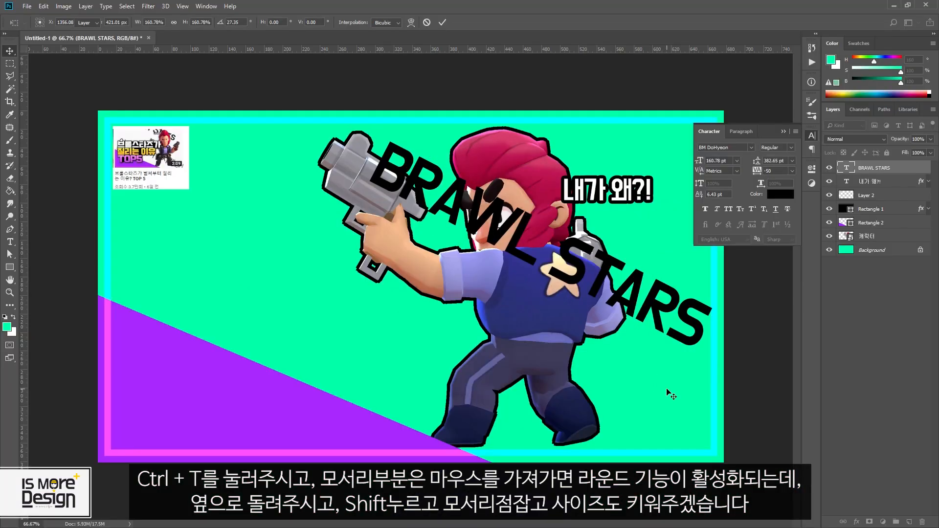
key(Return)
- Place the BRAWL STARS layer directly below the 캐릭터 layer and position the text diagonally behind the character's head
drag(636, 289, 573, 184)
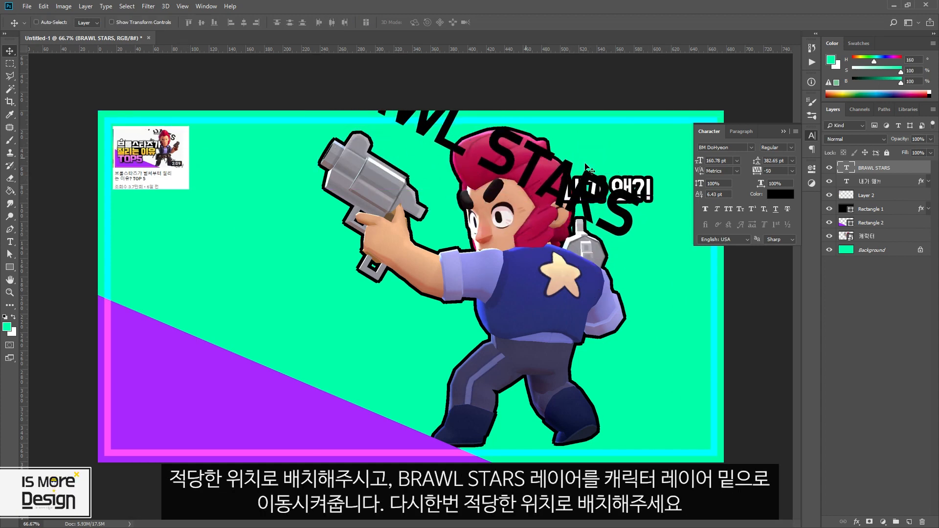
drag(893, 170, 885, 238)
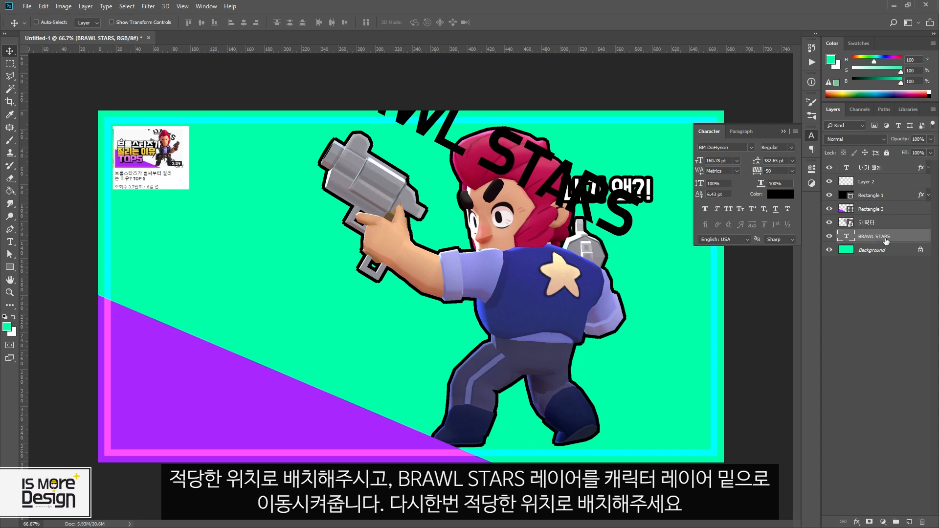
drag(590, 188, 660, 257)
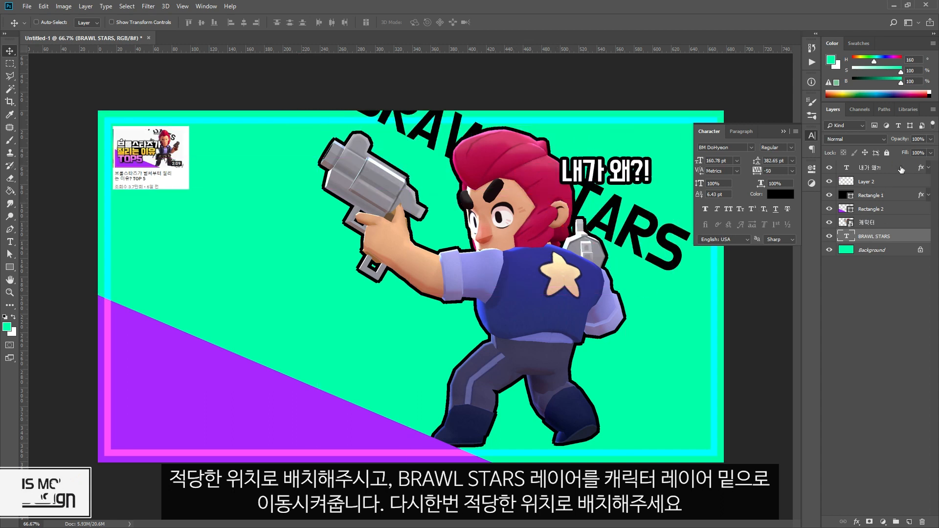
- Add the text 브롤스타즈가 as a new layer above the 내가 왜?! layer, in the green area beside the gun
click(873, 168)
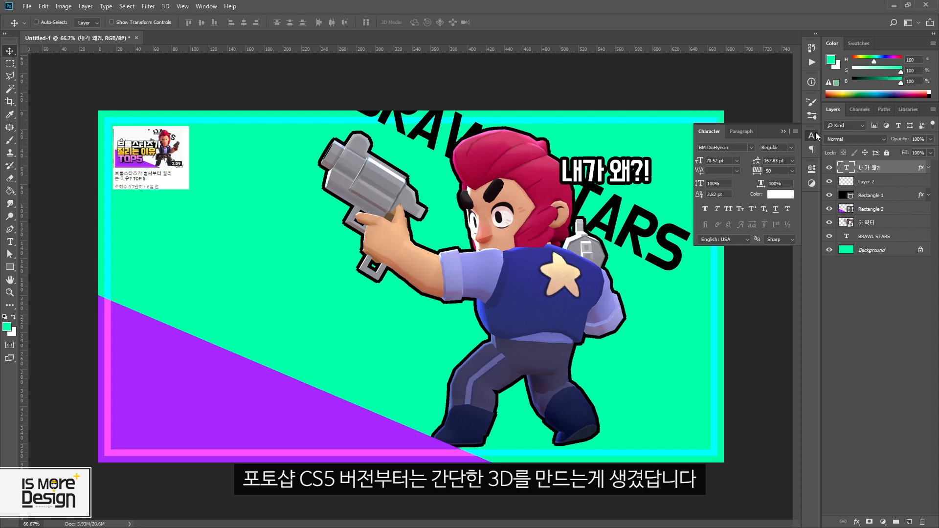
click(811, 136)
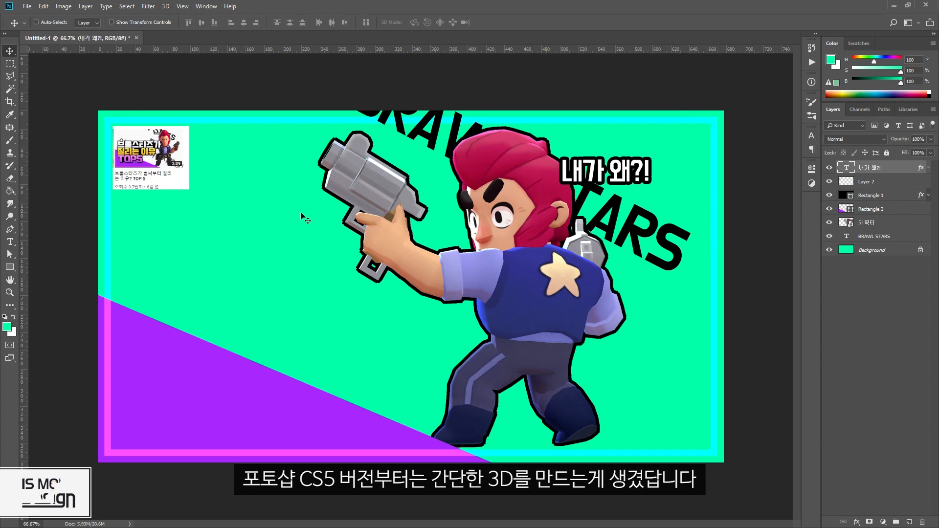
key(t)
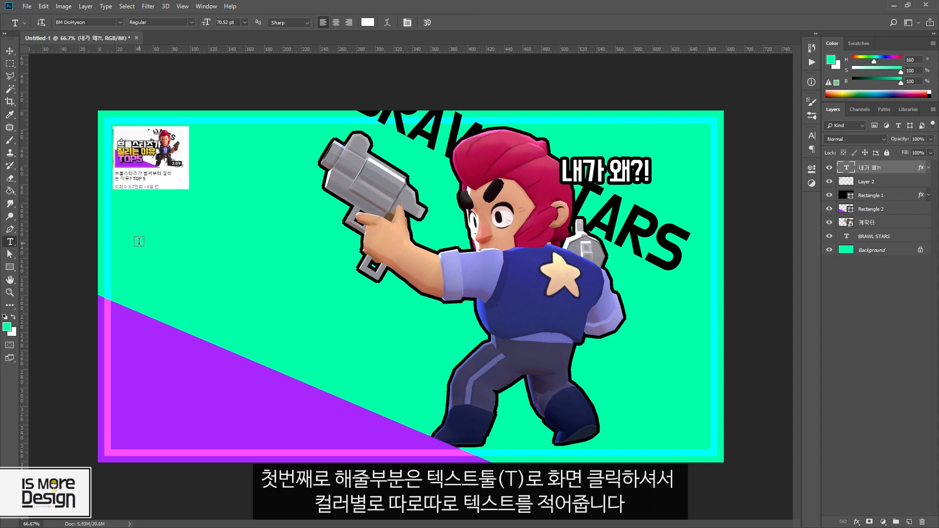
click(139, 239)
text(롤스타즈가)
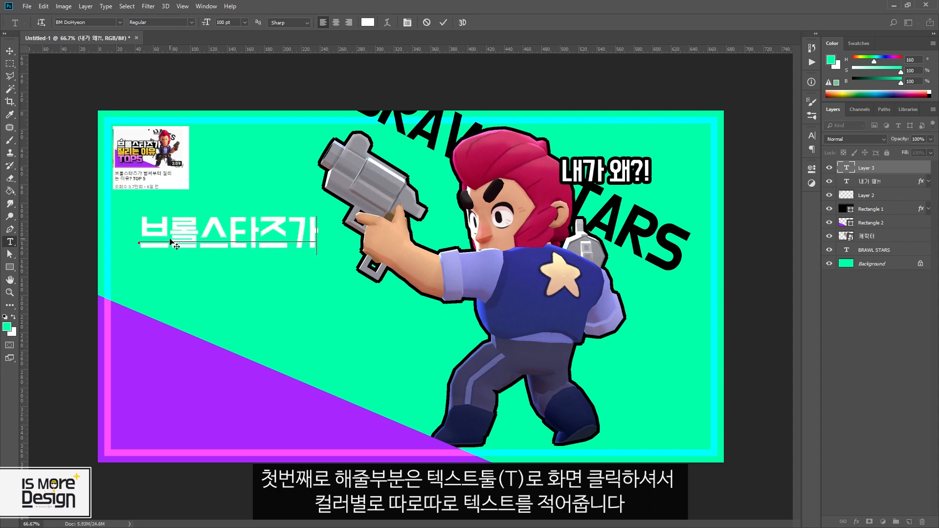
click(170, 242)
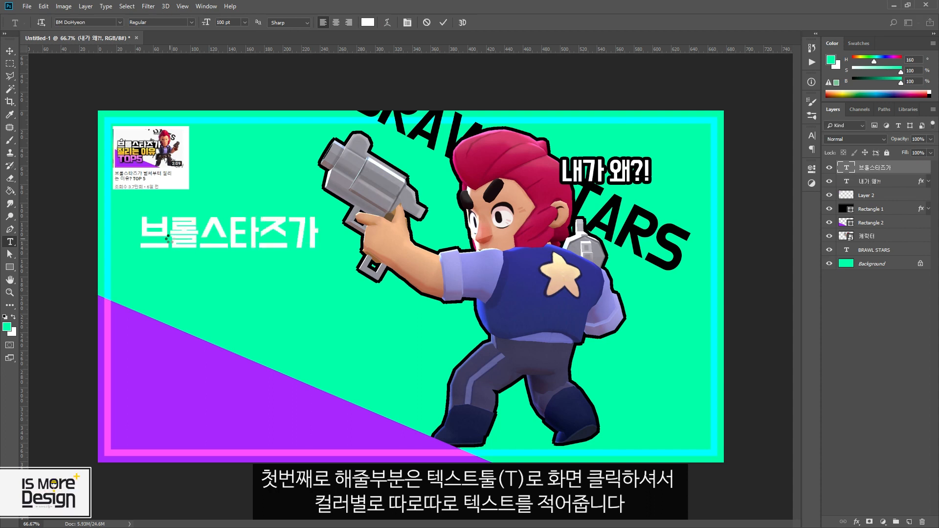
- Add the text 질리는 이유 as a separate layer just below the 브롤스타즈가 line
click(142, 278)
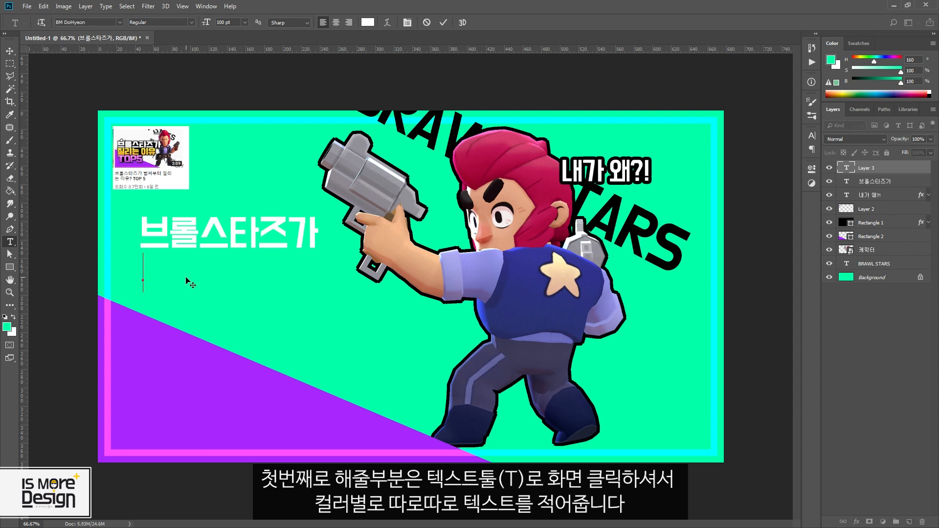
text(질리ㄴ)
text(는 이유)
click(156, 326)
- Add the text TOP5 as a separate layer below the 질리는 이유 line
click(152, 314)
text(TOP5)
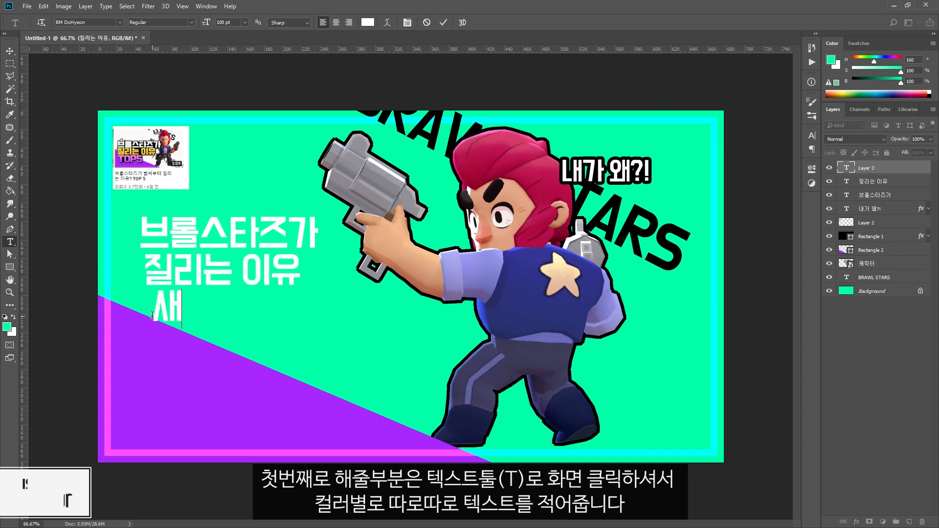
click(405, 272)
- Align the left edges of the three title text layers and distribute them evenly by their vertical centers
key(v)
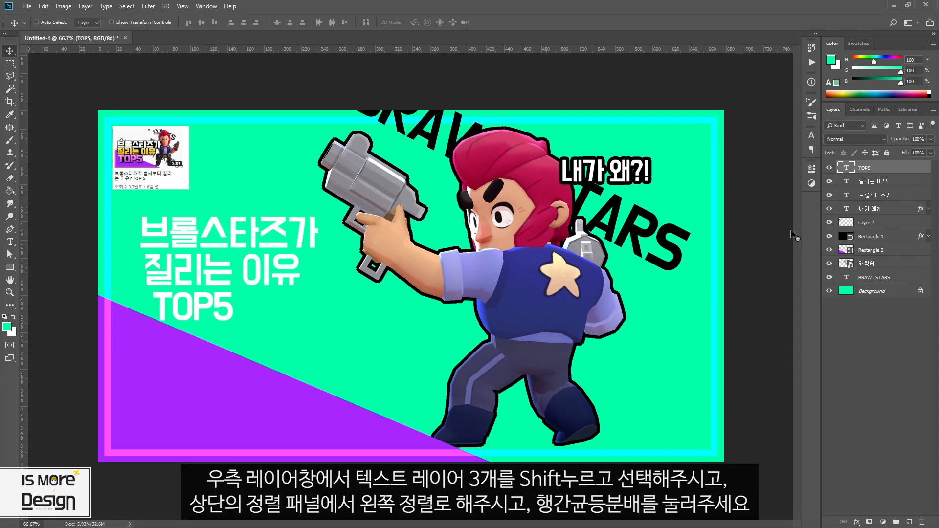
shift+click(867, 195)
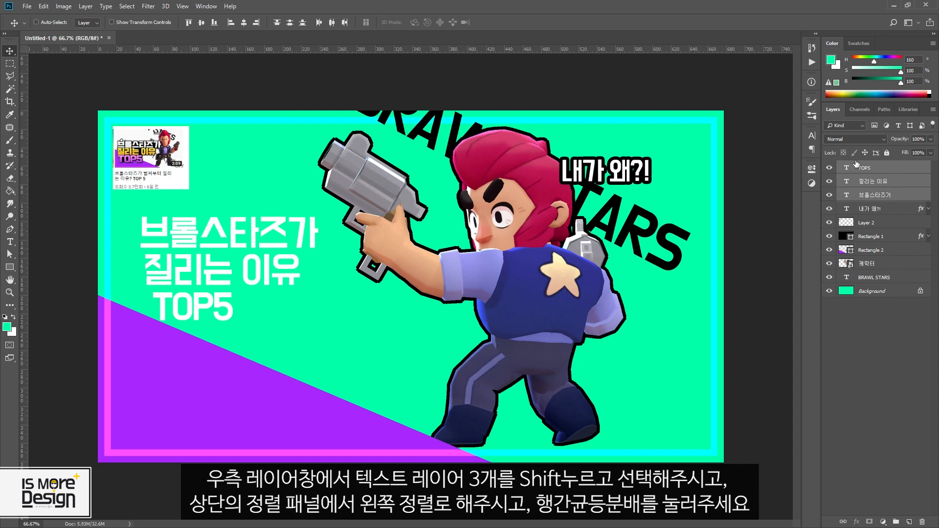
click(231, 22)
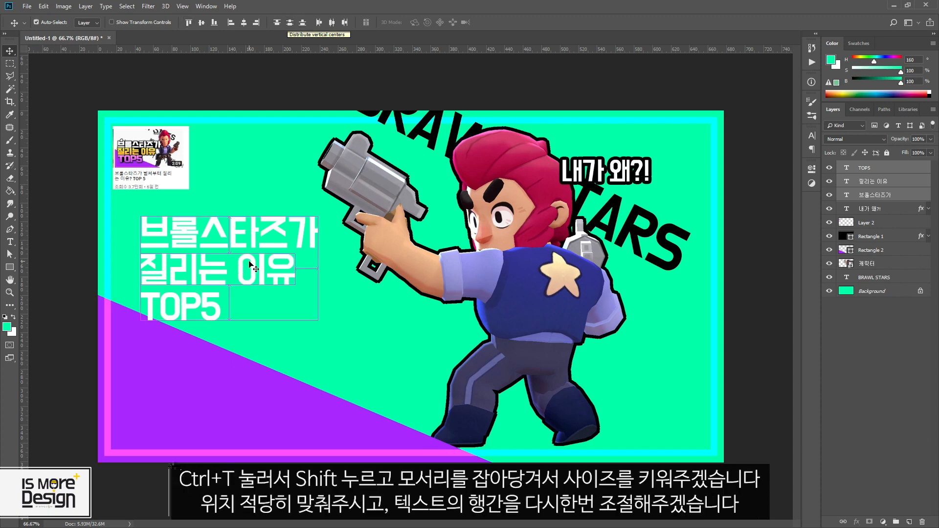
- Enlarge the three title text layers together proportionally to about 185%
key(ctrl+t)
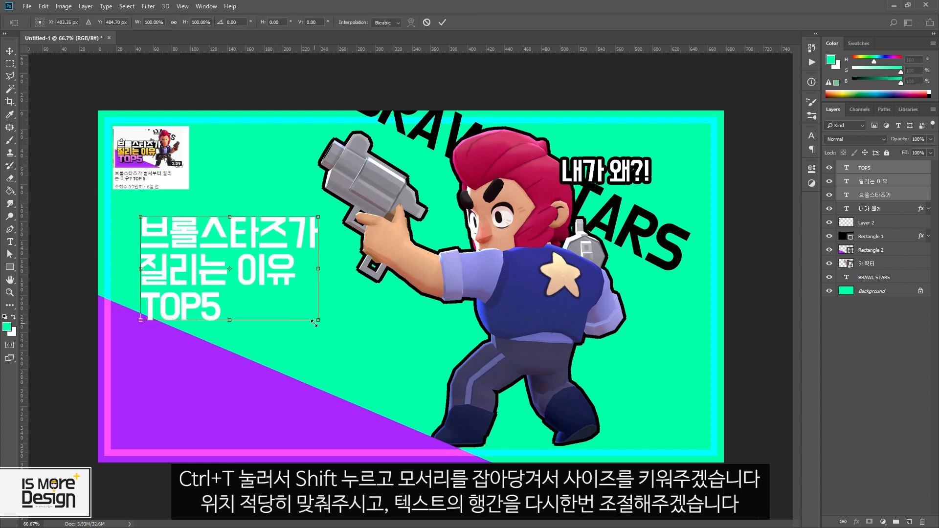
drag(317, 322, 479, 414)
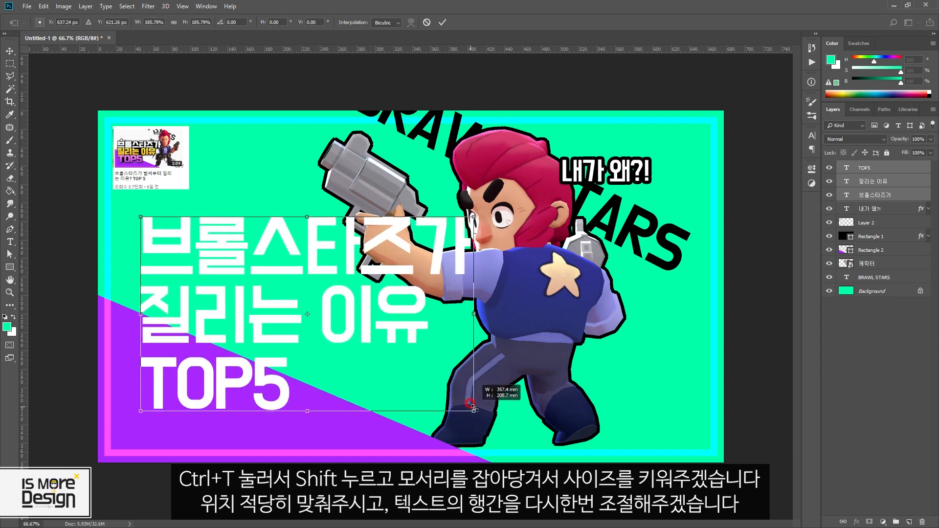
key(Return)
- Shift the title text toward the left border and move the lower lines up to tighten the line spacing
drag(377, 327, 359, 326)
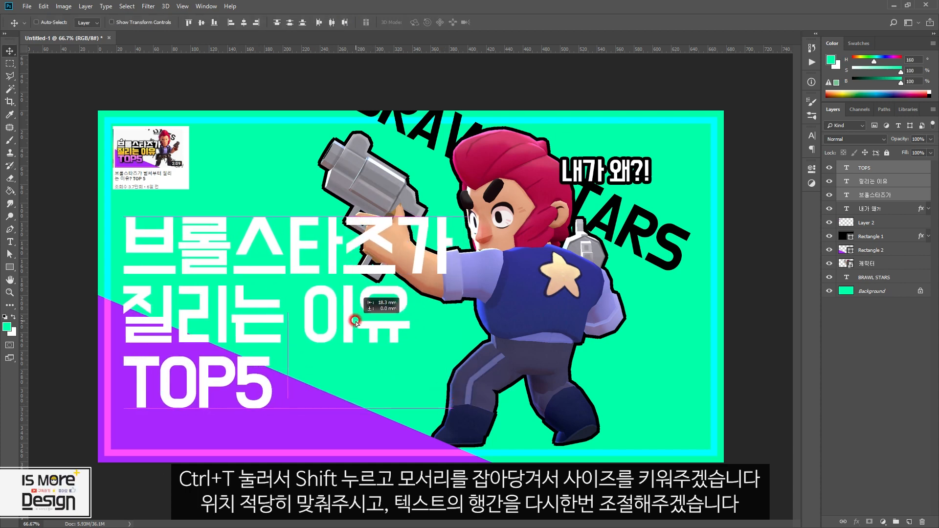
ctrl+click(873, 195)
drag(224, 324, 230, 314)
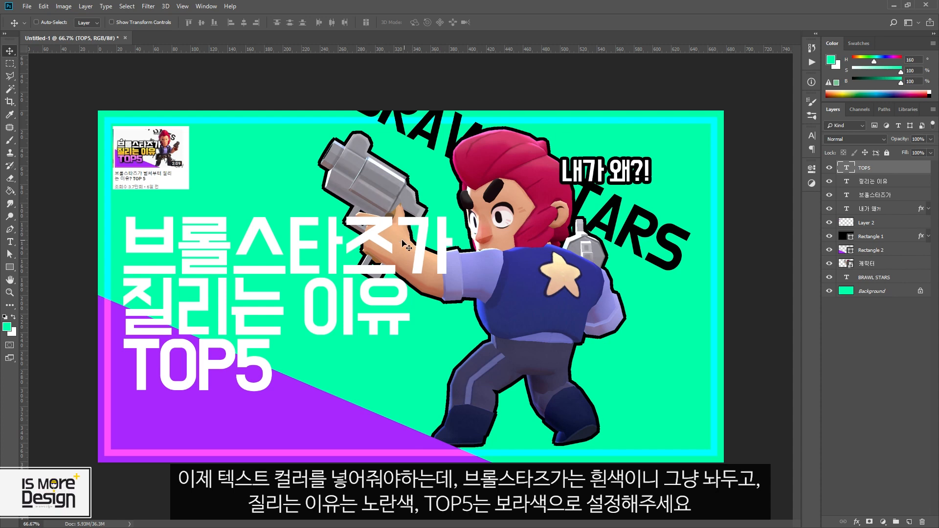
- Change the color of the 질리는 이유 text to orange-yellow
click(860, 185)
click(811, 137)
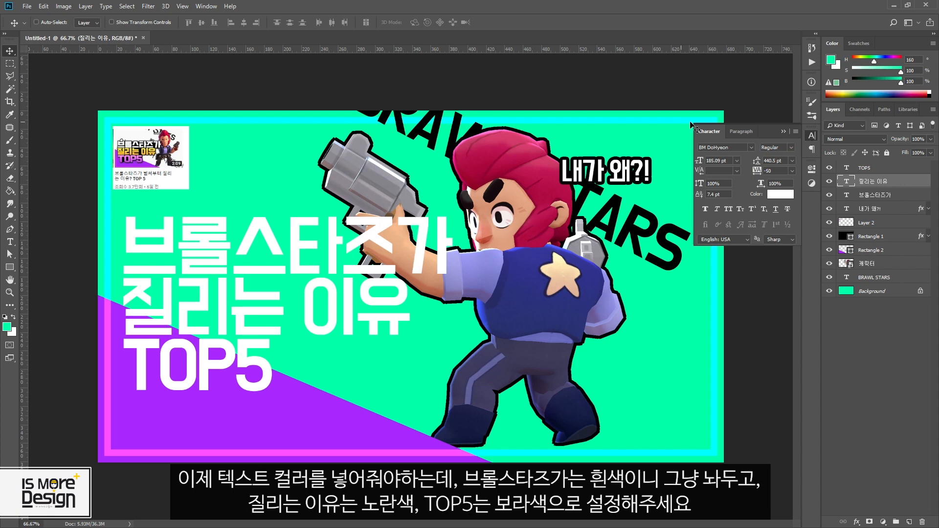
click(780, 194)
text(fff000)
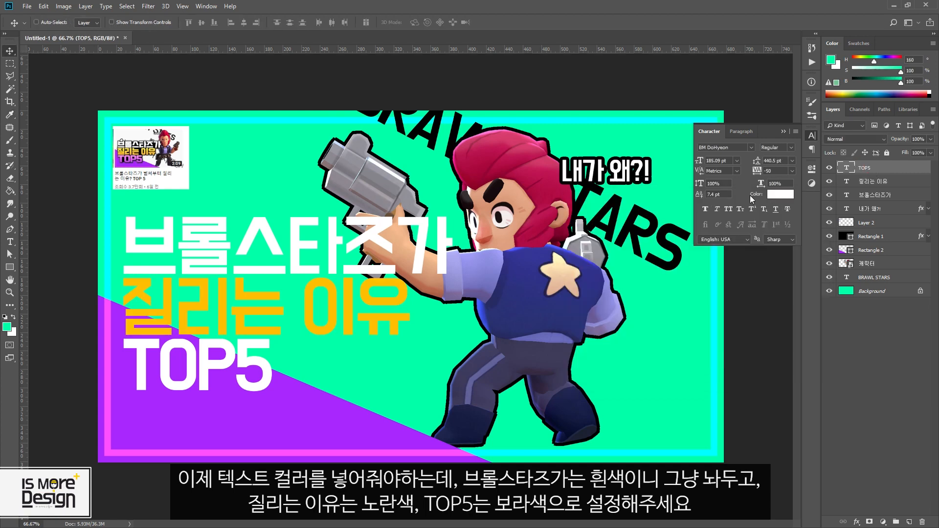
- Color the TOP5 text light purple by sampling the TOP5 lettering in the reference thumbnail
click(772, 195)
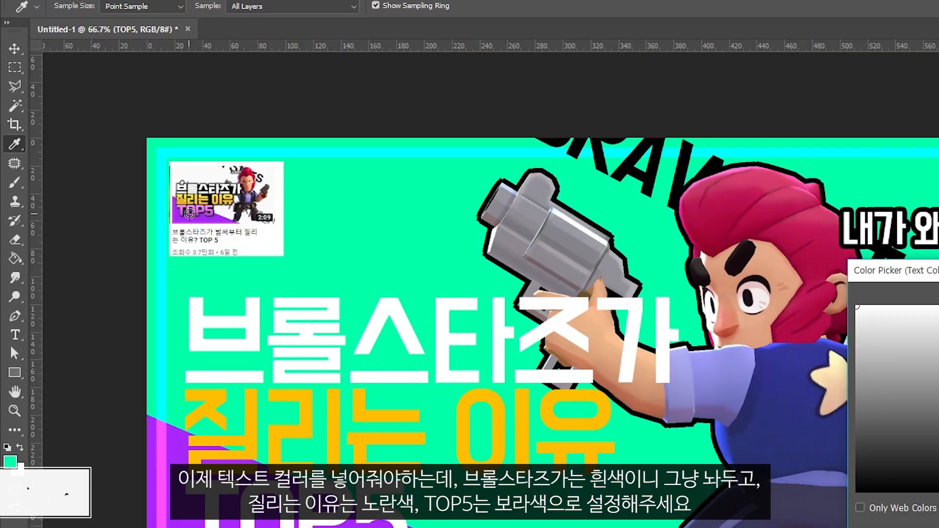
drag(880, 270, 584, 204)
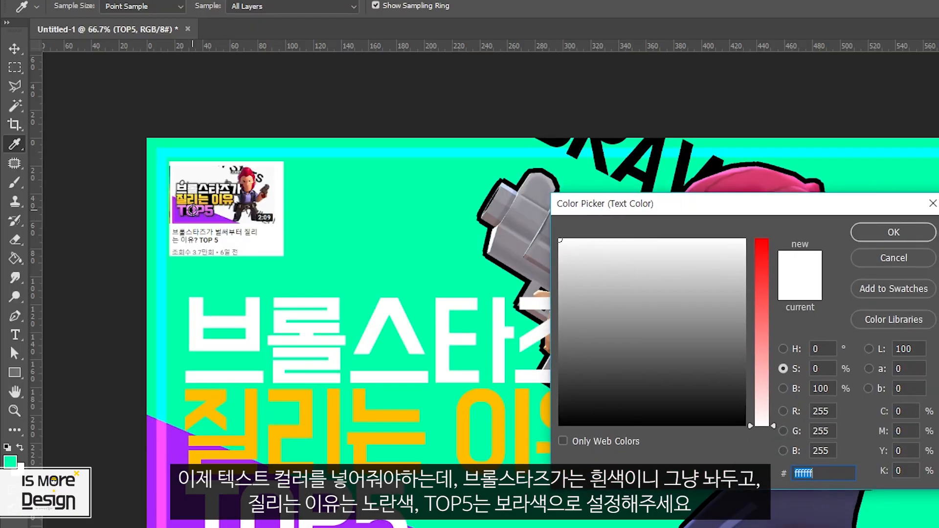
click(193, 210)
key(Return)
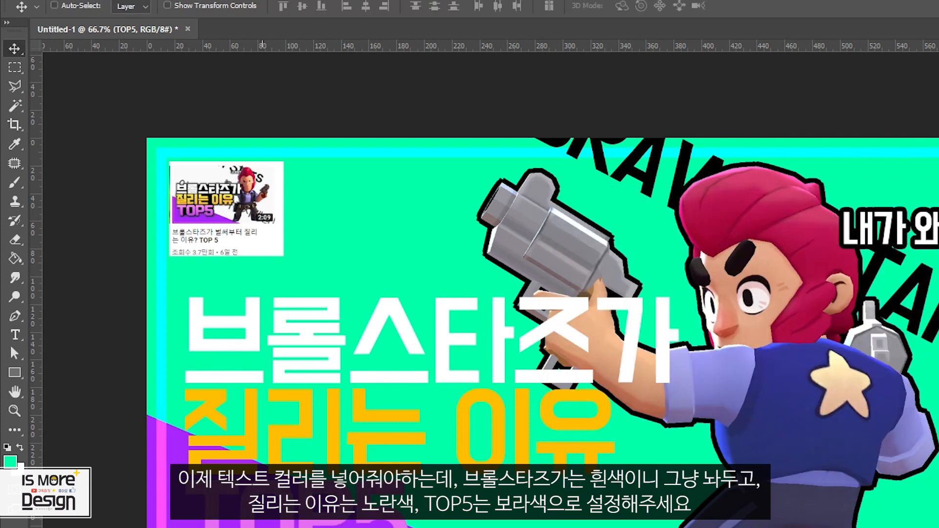
click(813, 136)
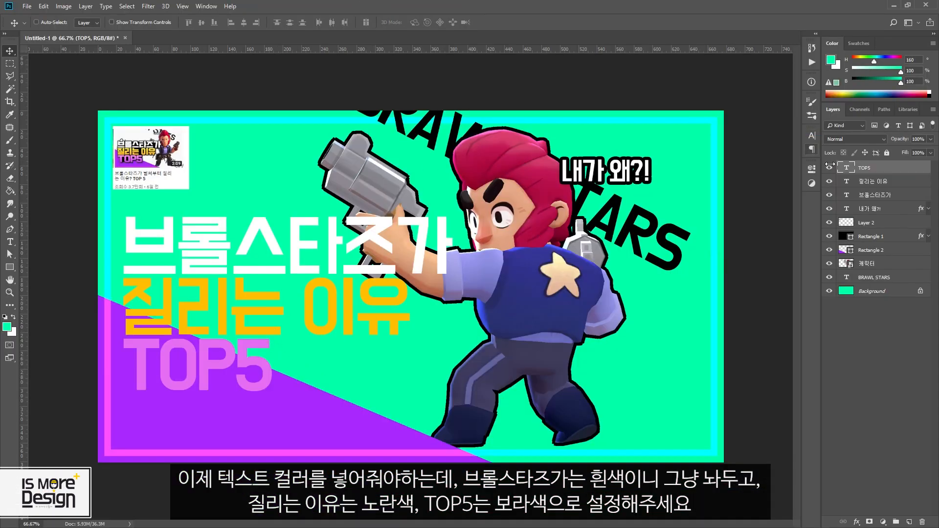
- Create a new 3D extrusion from the 브롤스타즈가 text layer
click(869, 197)
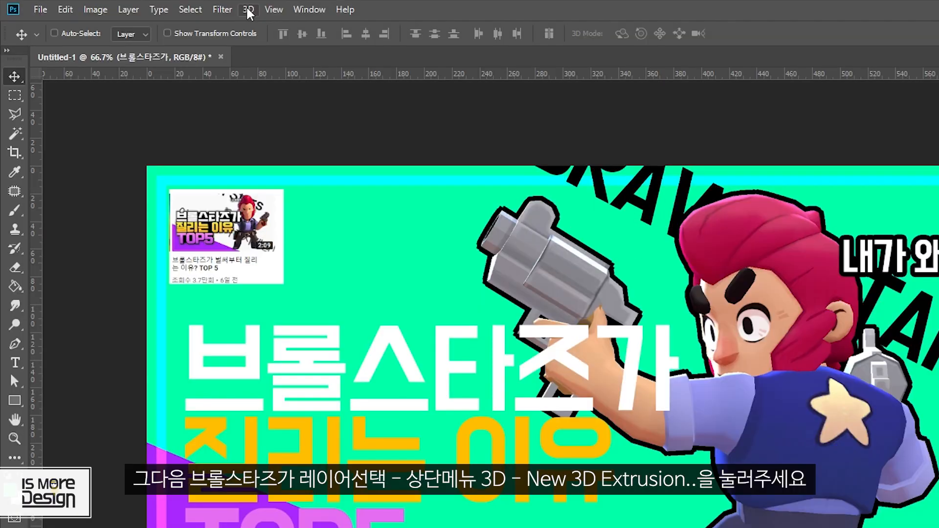
click(165, 6)
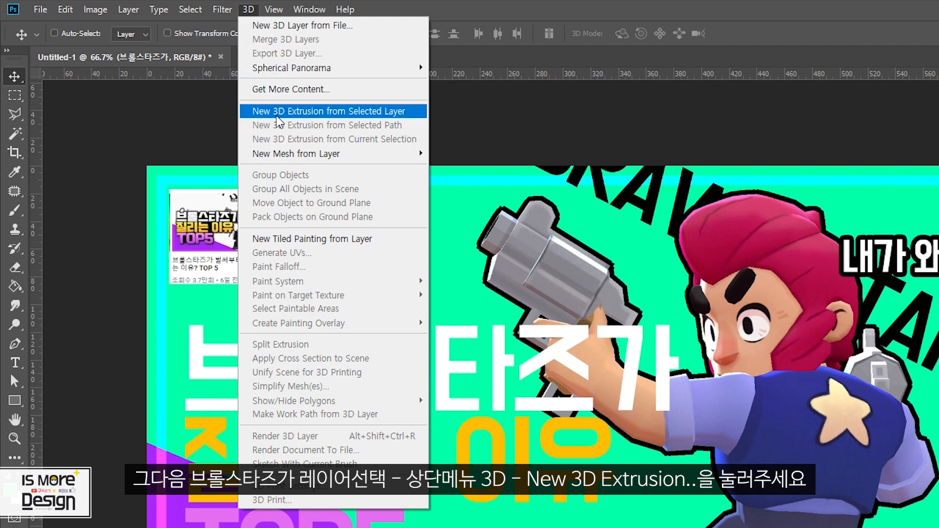
click(376, 113)
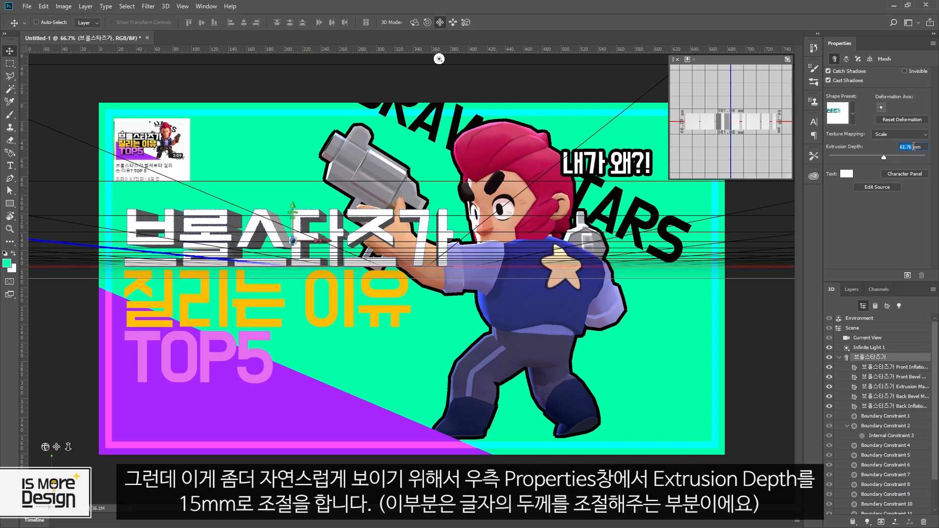
- Set the extrusion depth of the 브롤스타즈가 3D text to 15 mm and collapse its entry in the scene list
text(15)
key(Return)
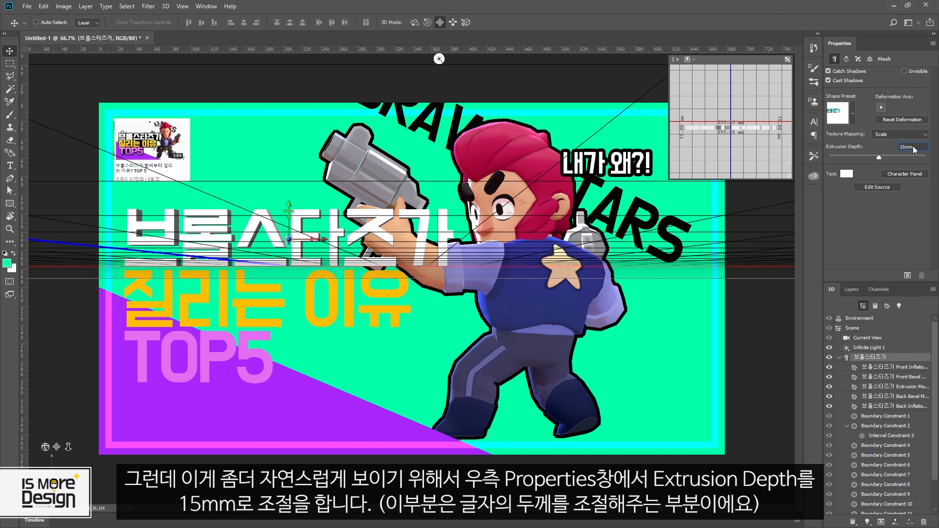
click(840, 357)
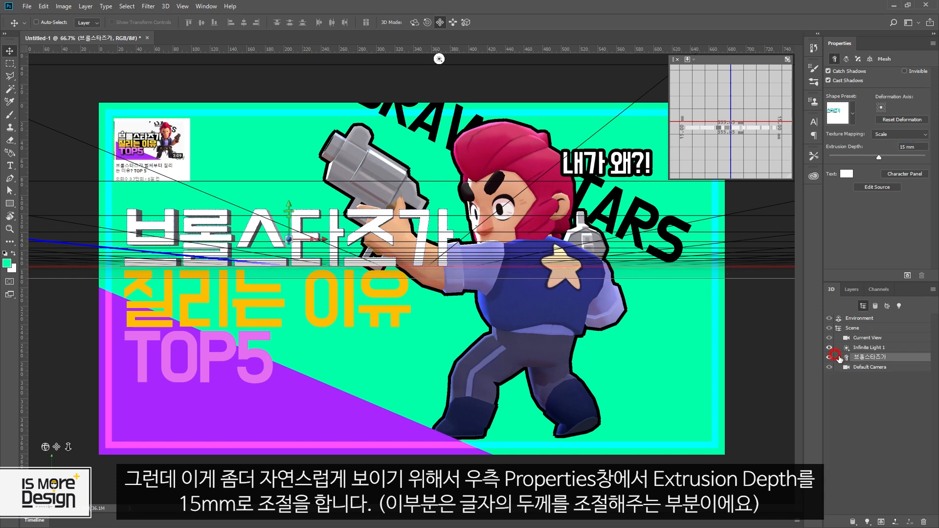
- Create a new 3D extrusion from the 질리는 이유 text layer and set its extrusion depth to 15 mm
click(850, 290)
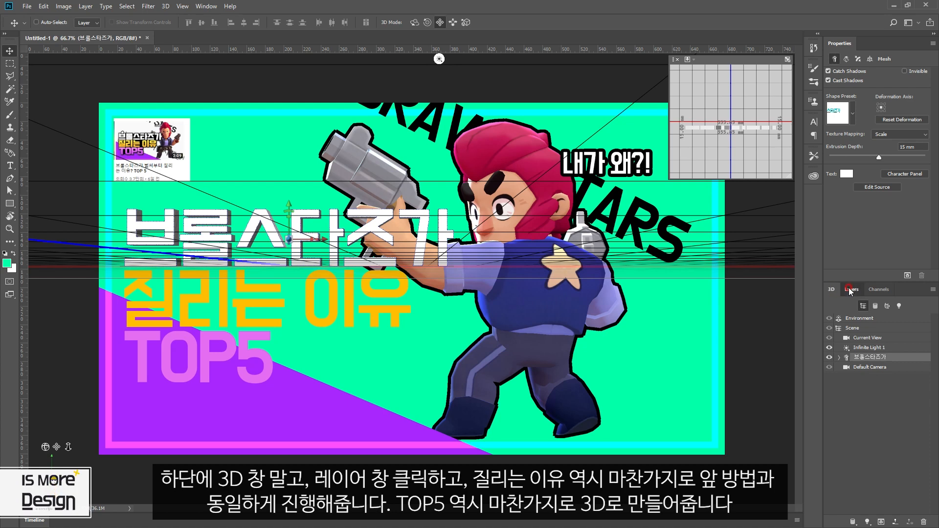
click(875, 362)
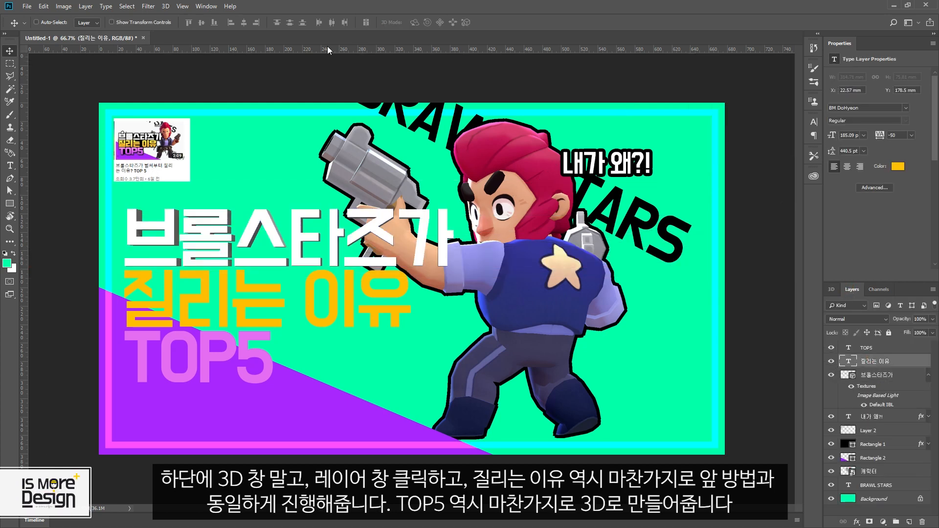
click(165, 6)
click(225, 74)
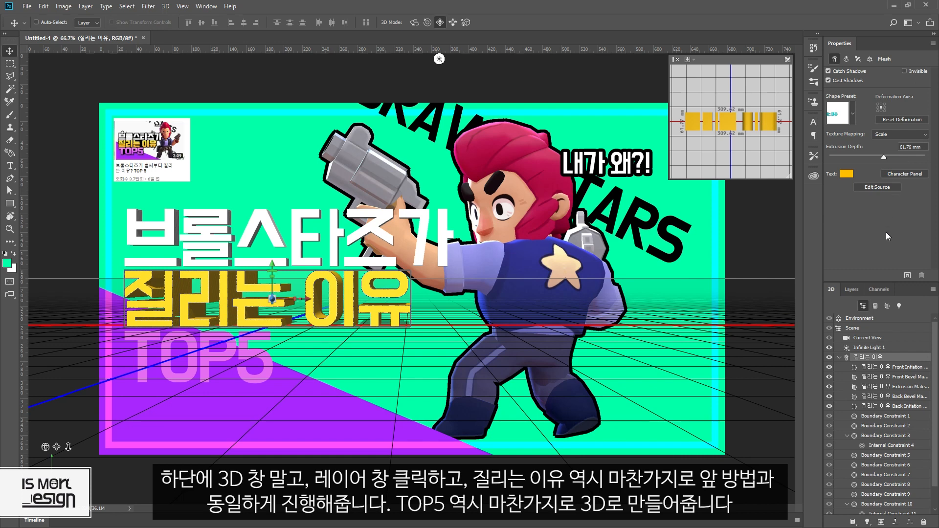
click(906, 146)
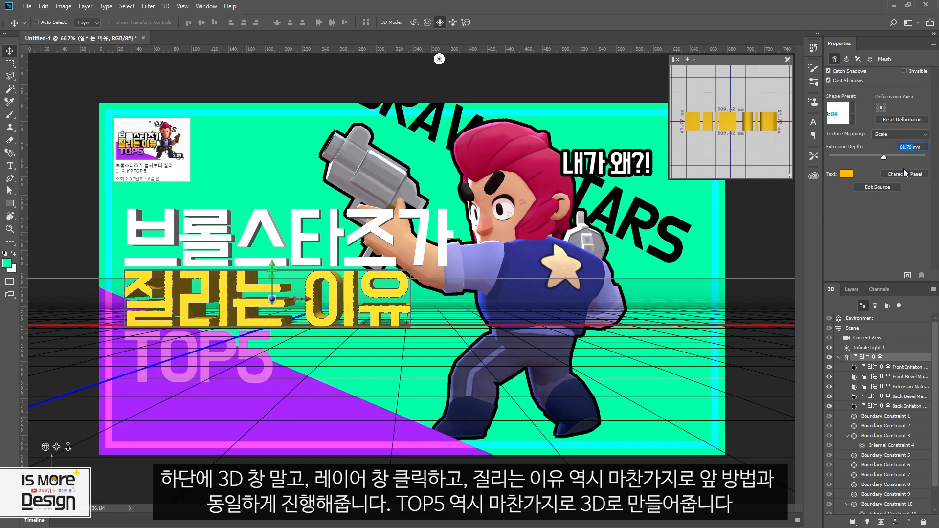
text(15mm)
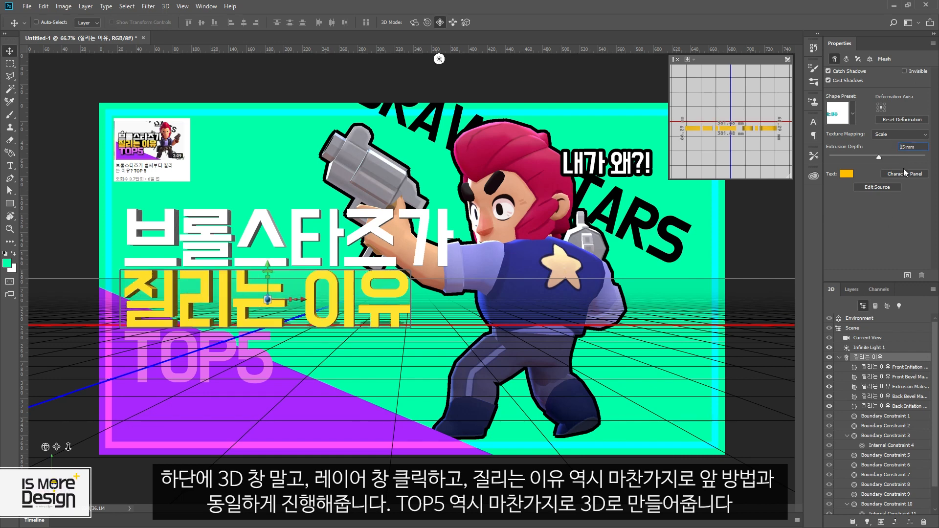
- Create a new 3D extrusion from the TOP5 text layer and set its extrusion depth to 15 mm
click(852, 290)
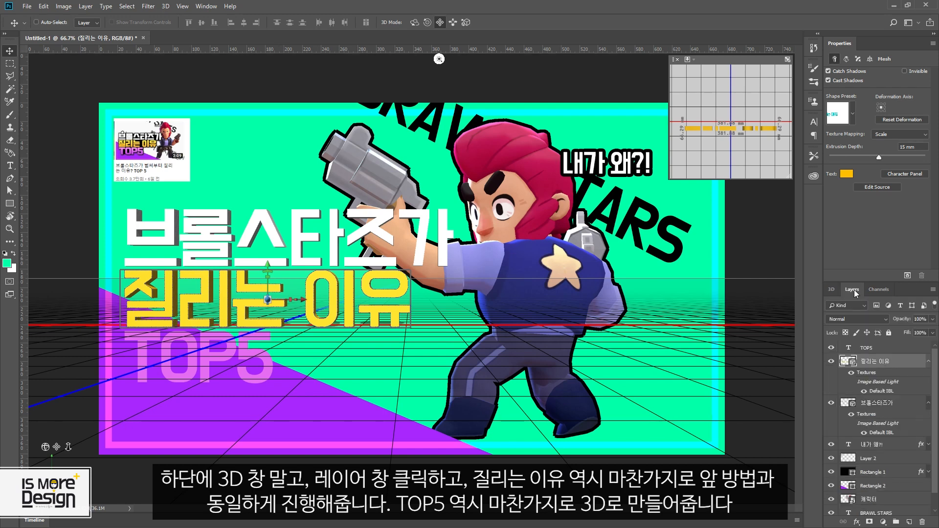
click(866, 348)
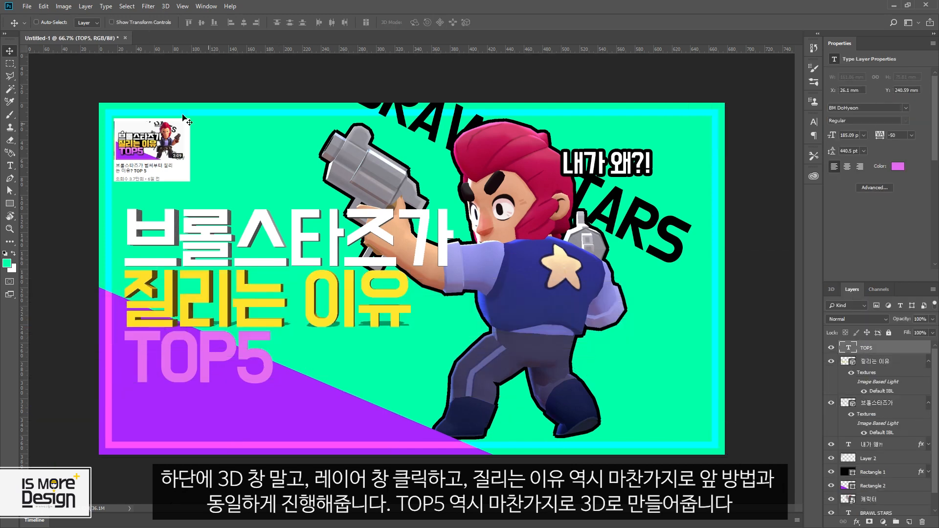
click(164, 7)
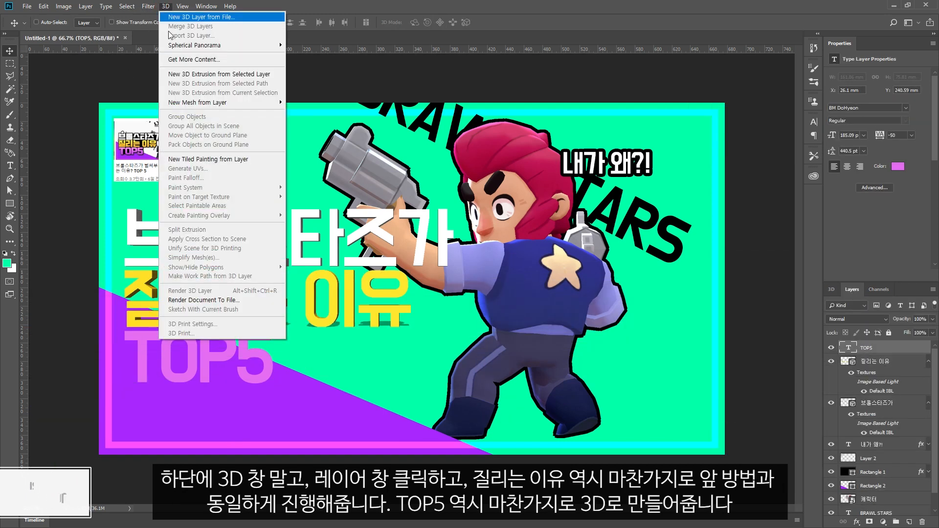
click(212, 75)
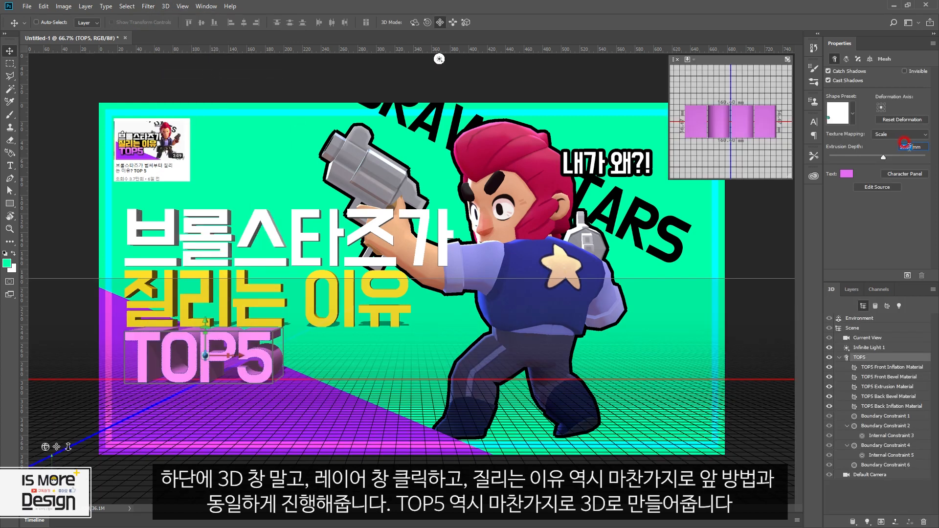
text(15)
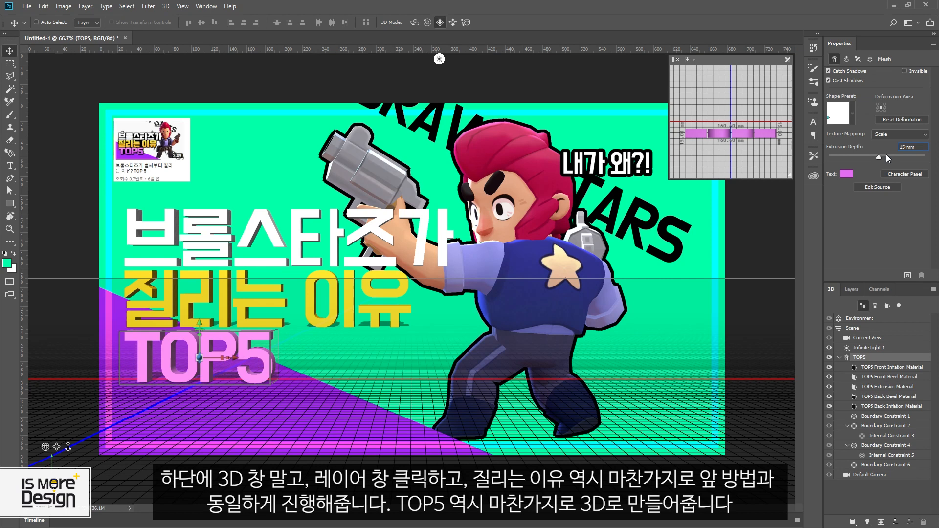
- Collapse the sublists of the TOP5, 질리는 이유 and 브롤스타즈가 3D layers and select the 내가 왜?! layer
click(852, 289)
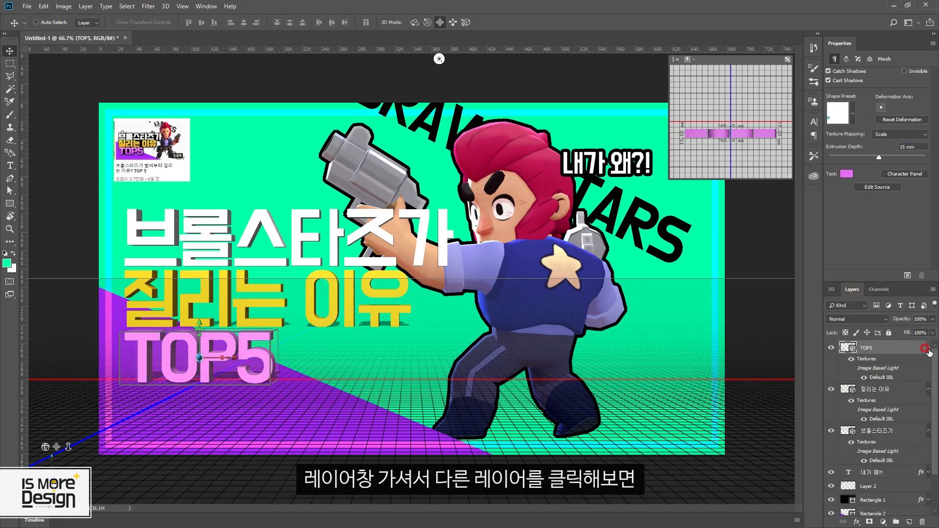
click(928, 348)
click(928, 361)
click(929, 375)
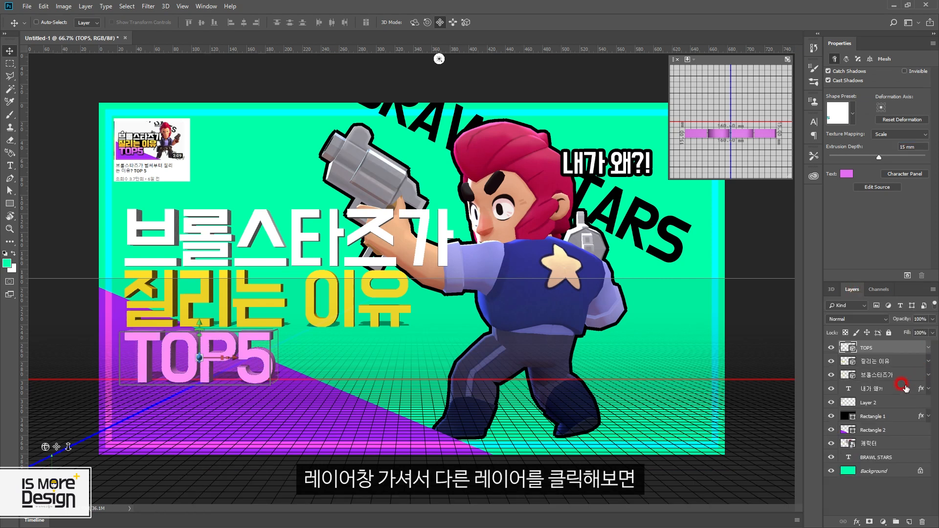
click(890, 389)
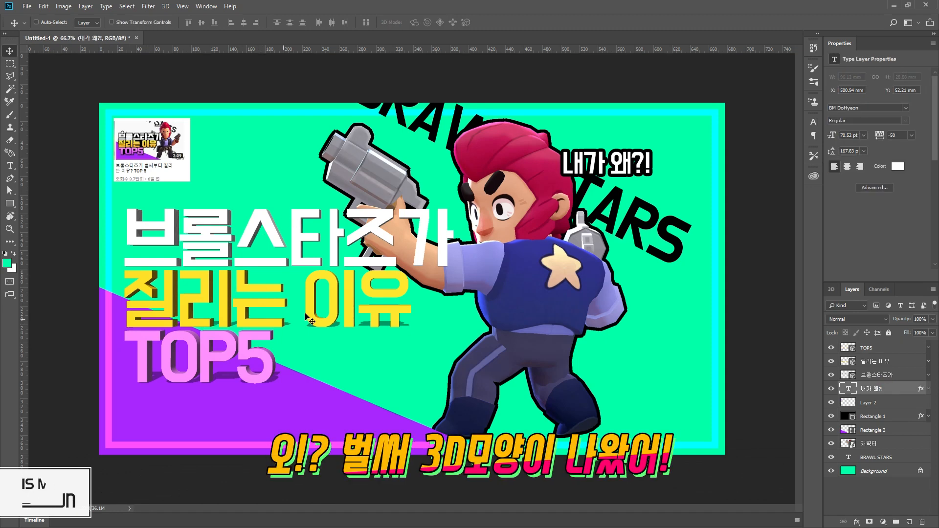
- Enlarge the reference thumbnail temporarily to examine the gradients on its title text
ctrl+click(147, 149)
key(ctrl+t)
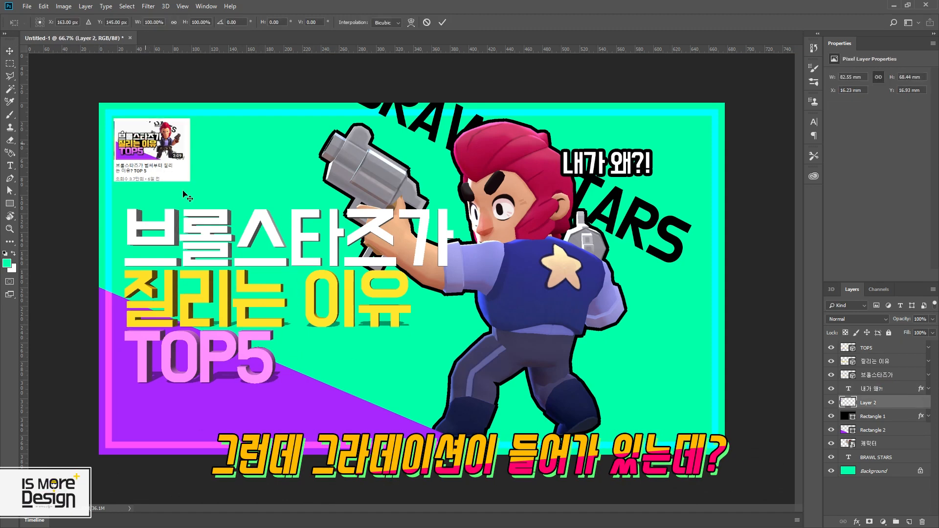
drag(206, 196, 289, 267)
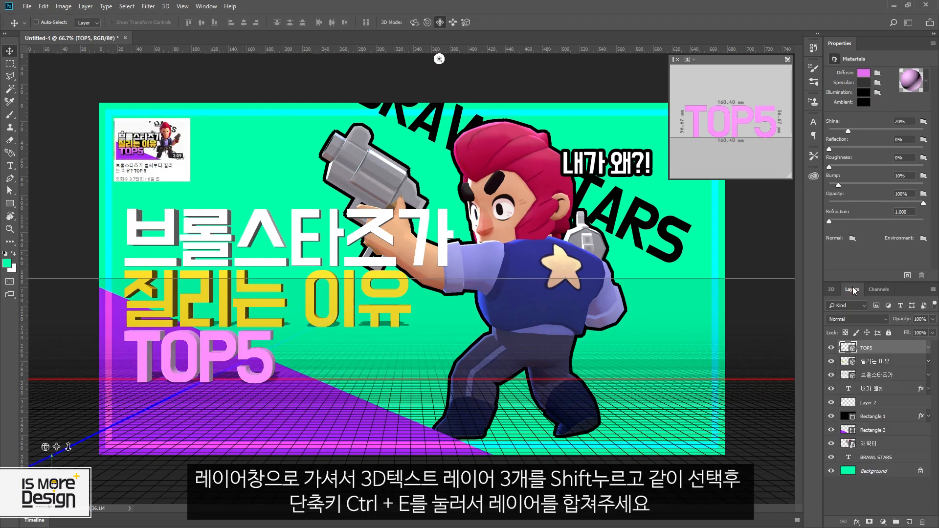
- Merge the three 3D text layers TOP5, 질리는 이유 and 브롤스타즈가 into one layer
shift+click(871, 375)
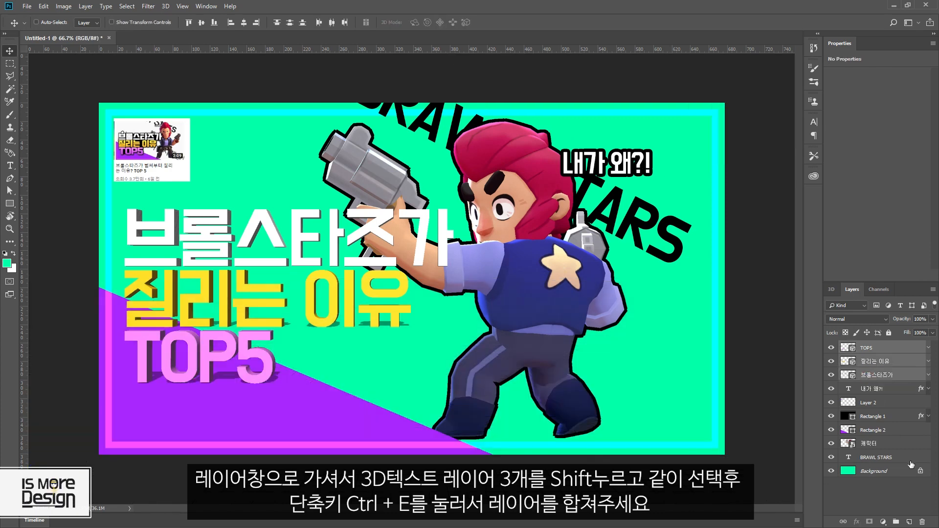
key(ctrl+e)
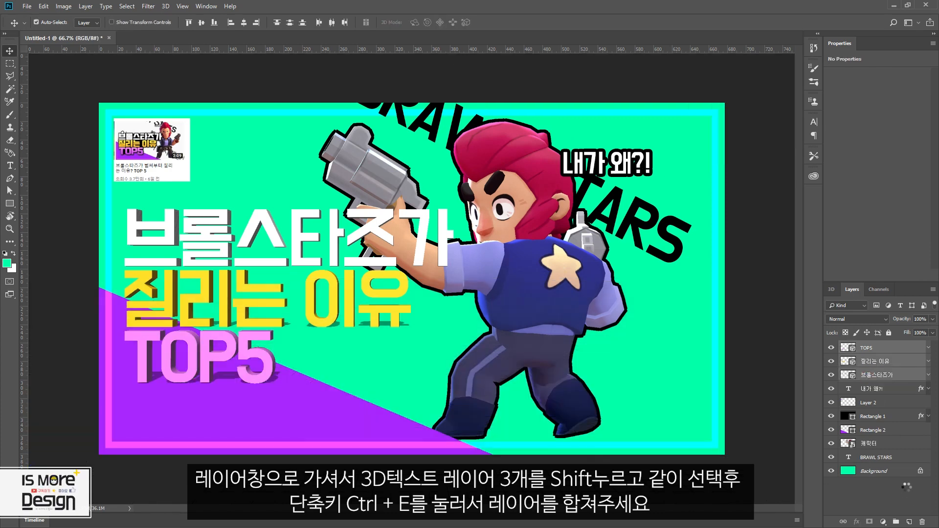
- Rasterize the combined 3D text by merging it with a new blank layer, and move the title to about X 42 mm, Y 135 mm
click(892, 360)
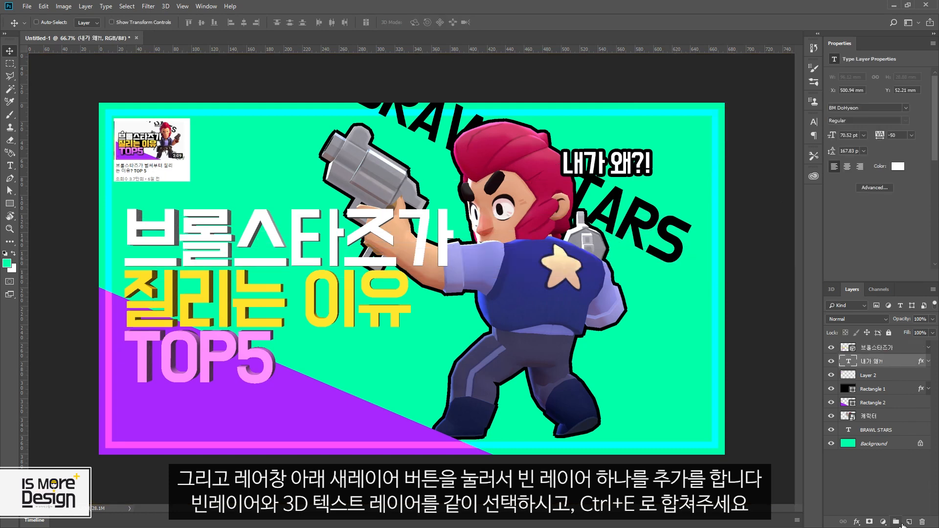
click(909, 522)
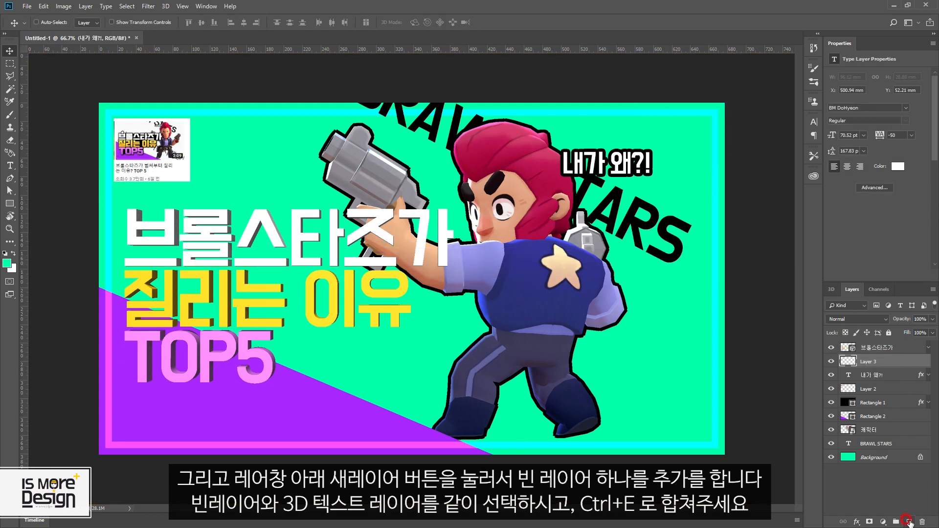
ctrl+click(890, 349)
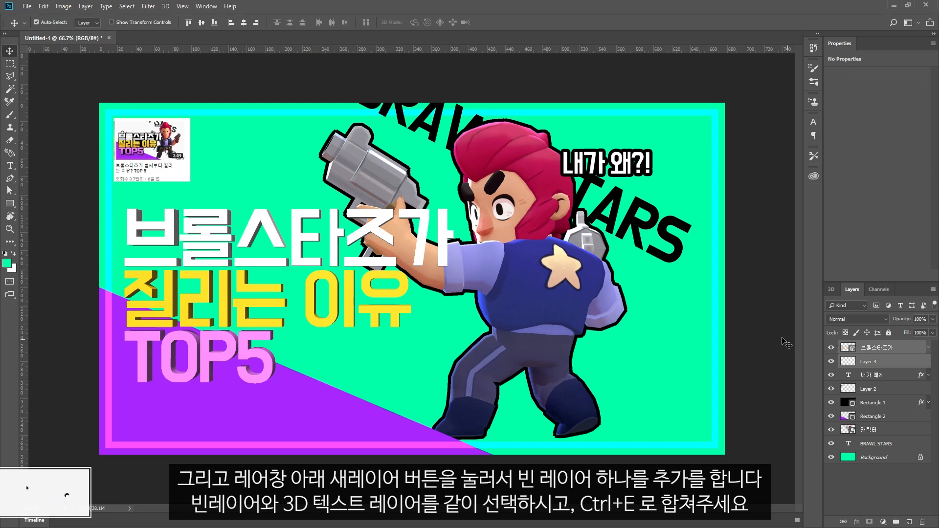
key(ctrl+e)
drag(341, 291, 355, 310)
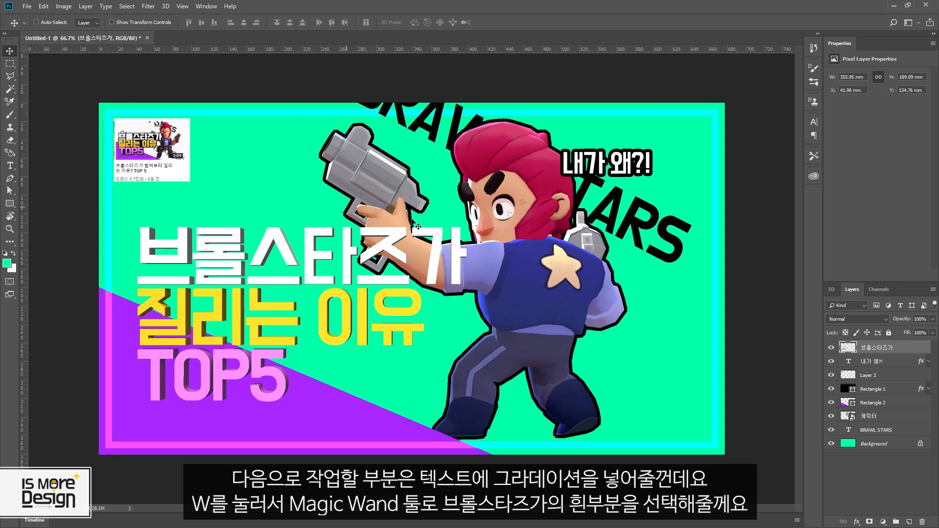
- Select all white front faces of the 브롤스타즈가 lettering with the Magic Wand tool and copy them to a new layer
key(w)
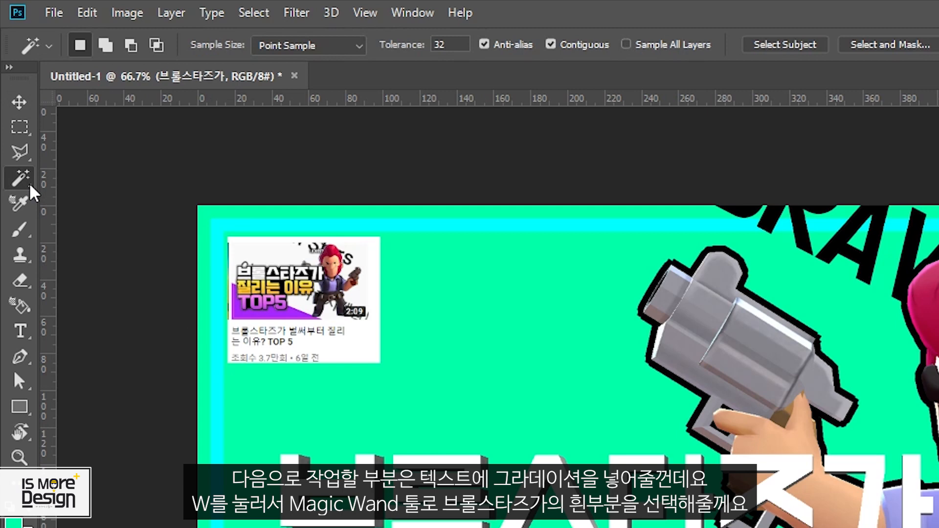
drag(10, 89, 50, 105)
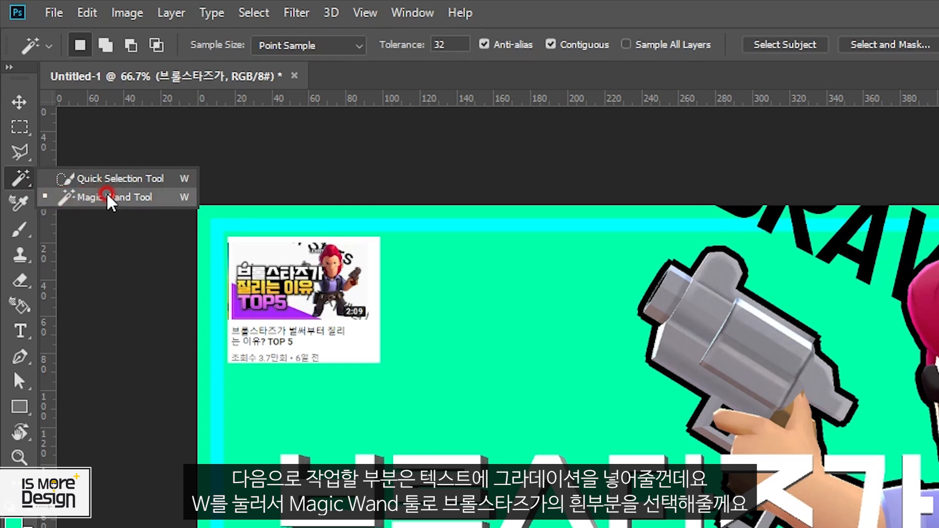
click(103, 197)
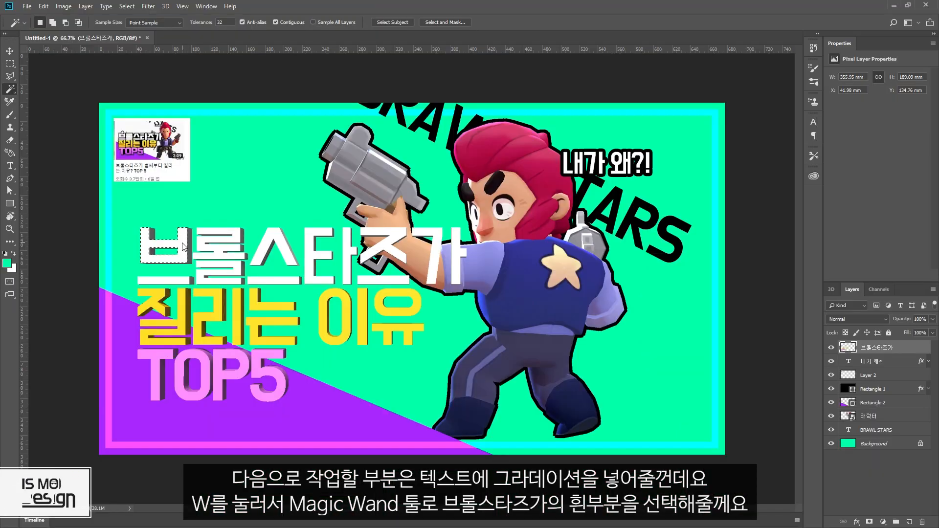
click(365, 493)
shift+click(180, 280)
shift+click(424, 500)
shift+click(236, 269)
shift+click(274, 242)
shift+click(275, 280)
shift+click(310, 255)
shift+click(346, 250)
shift+click(389, 240)
shift+click(386, 280)
shift+click(431, 247)
shift+click(455, 257)
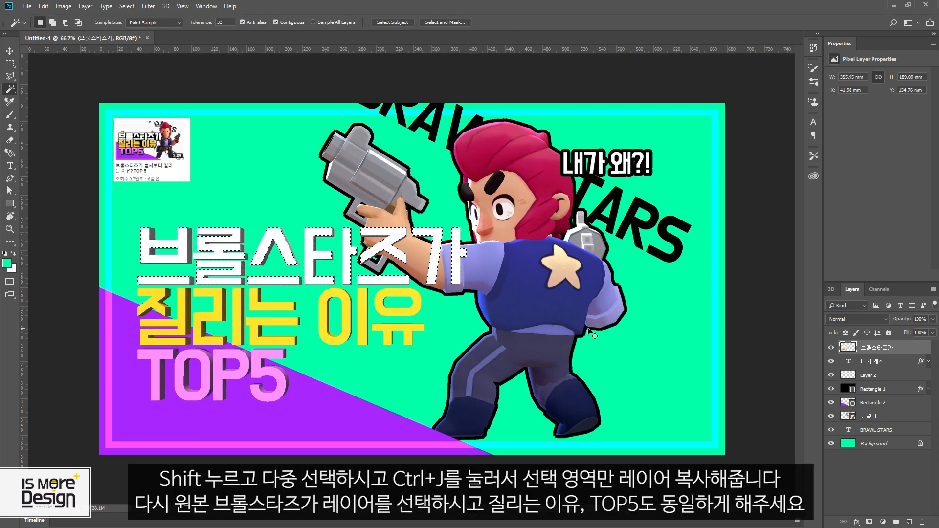
key(ctrl+j)
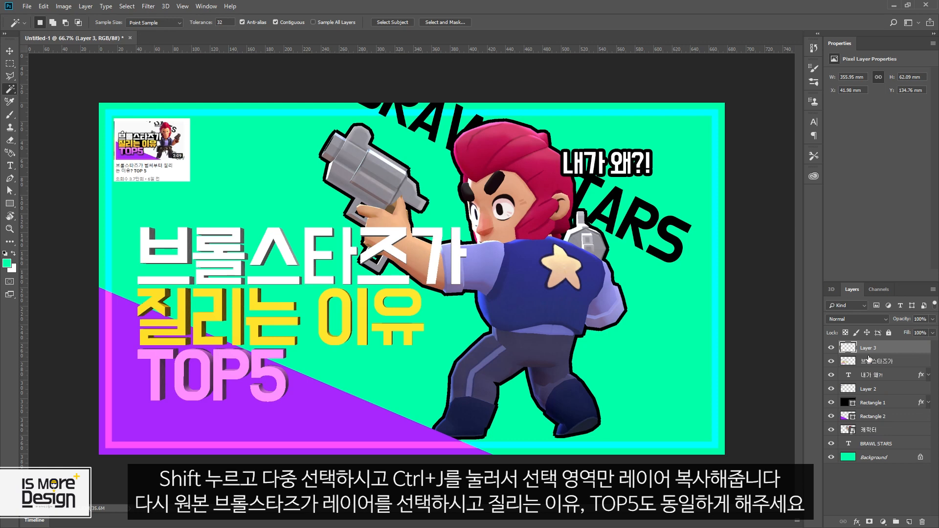
- Select the yellow front faces of 질리는 이유 on the original 브롤스타즈가 layer and copy them to a new layer
click(864, 363)
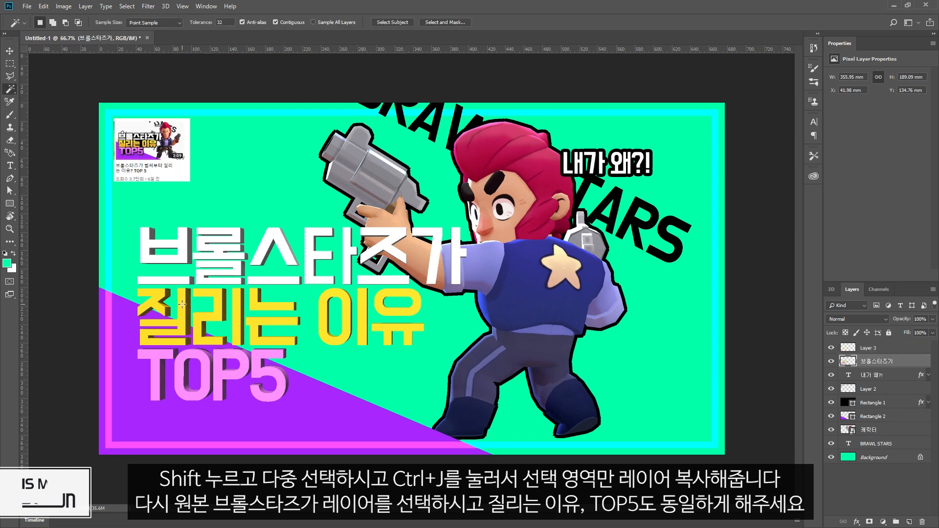
shift+click(207, 317)
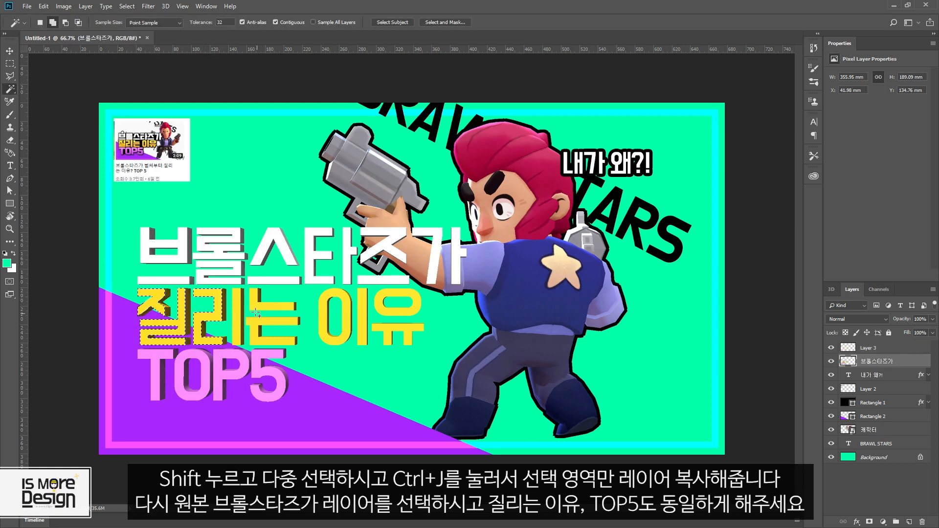
shift+click(208, 318)
shift+click(254, 306)
shift+click(279, 321)
shift+click(322, 309)
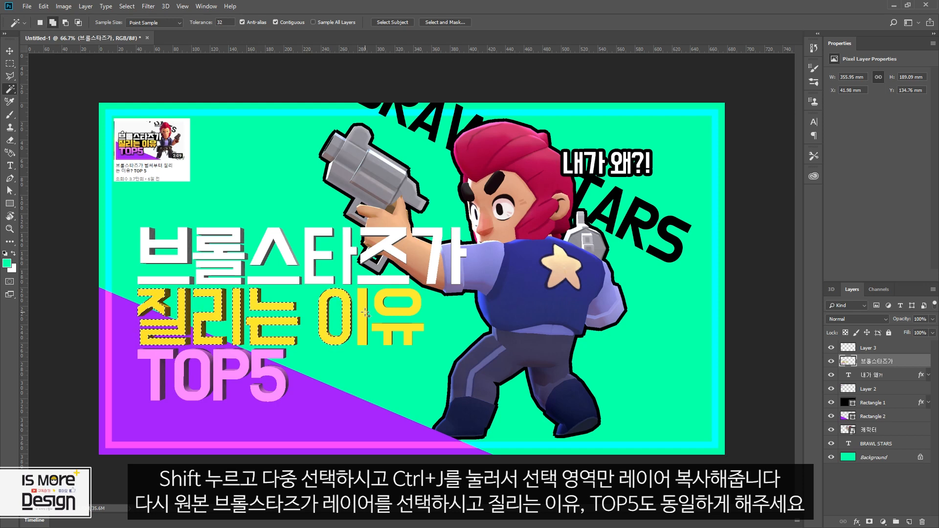
shift+click(383, 323)
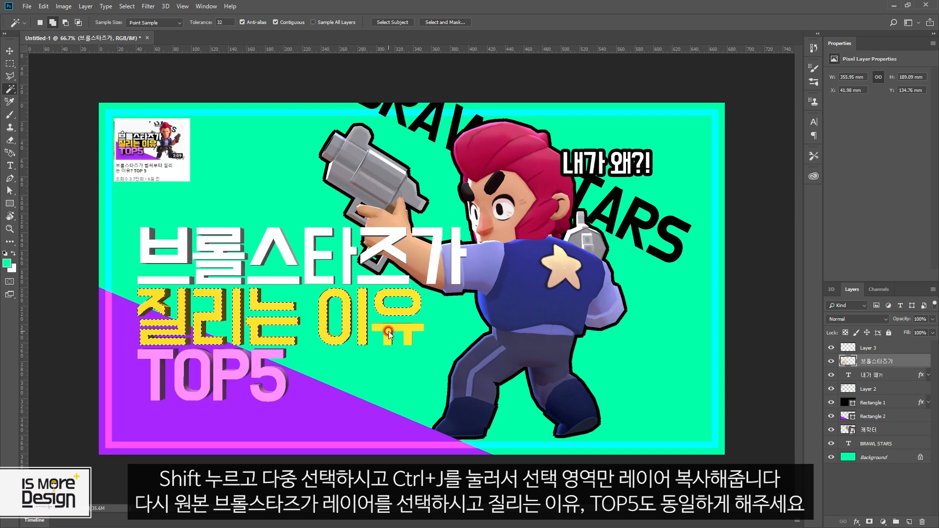
key(ctrl+j)
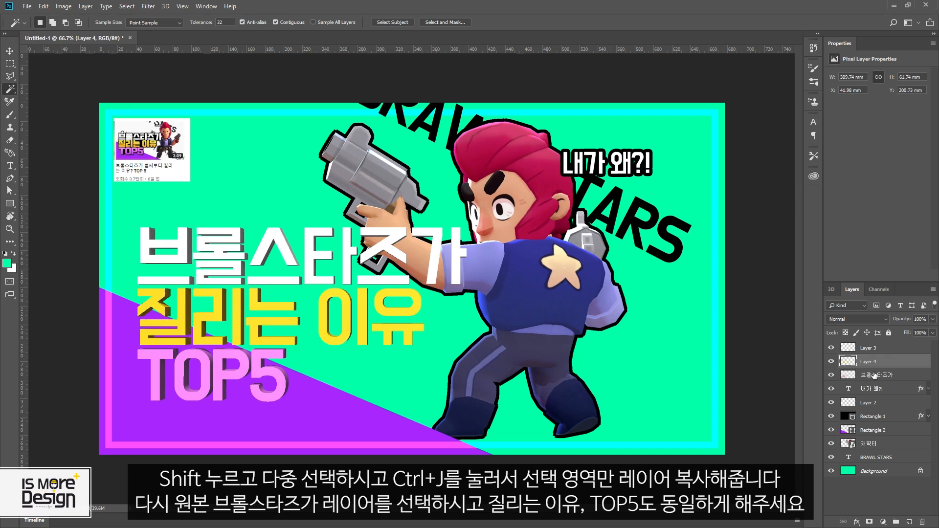
- Copy the pink front faces of TOP5 from the original 브롤스타즈가 layer to a new layer and hide the original layer
click(875, 377)
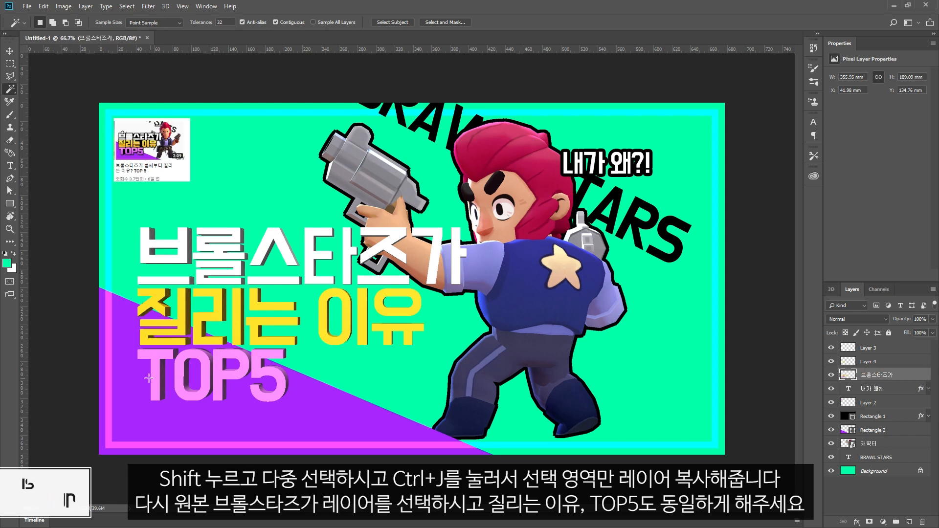
click(154, 356)
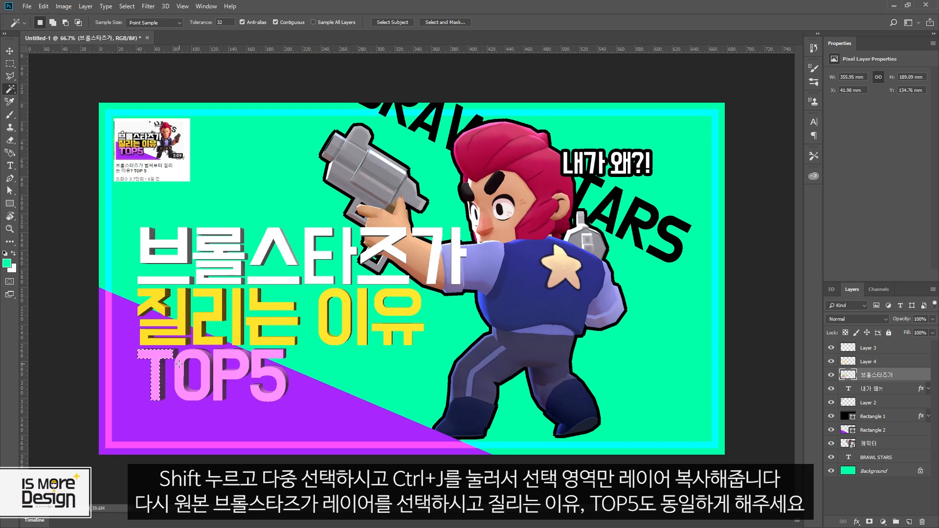
key(shift)
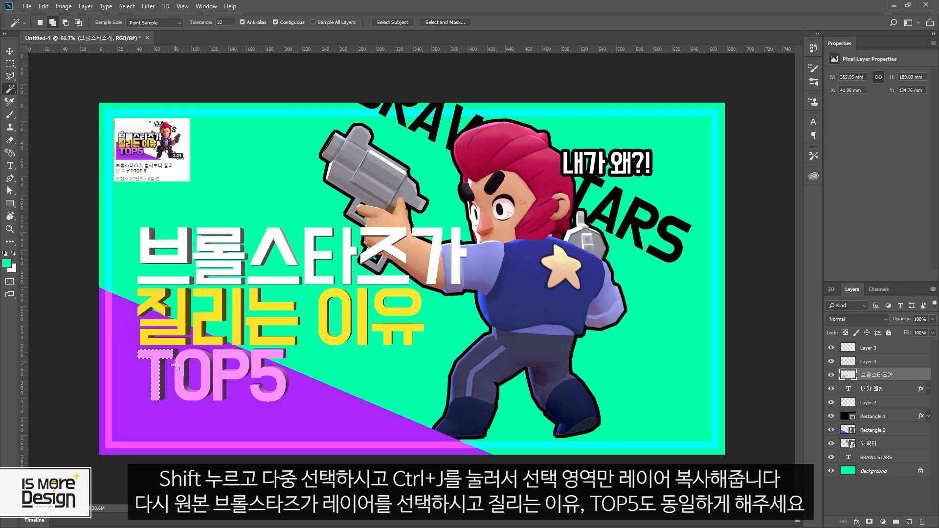
shift+click(196, 374)
shift+click(234, 372)
shift+click(267, 380)
key(ctrl+j)
key(v)
click(831, 389)
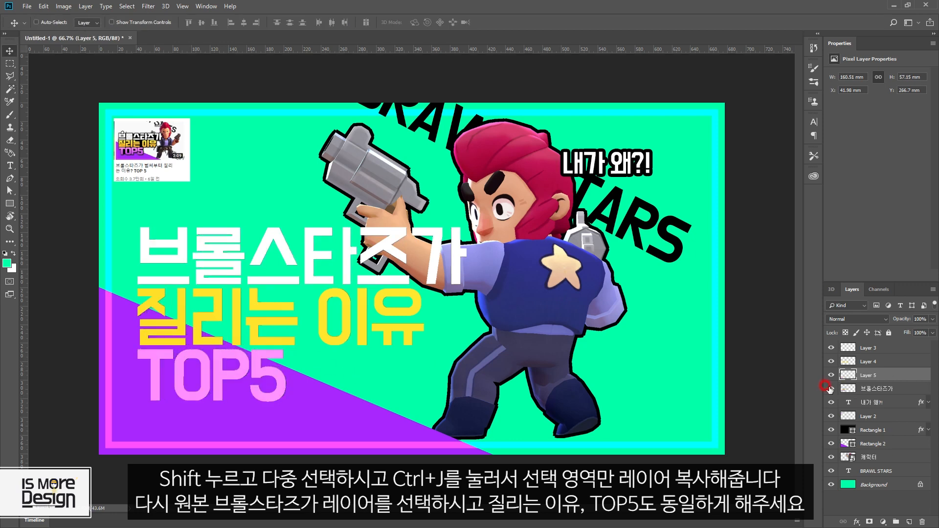
- Make the original 브롤스타즈가 layer visible again beneath the copied front faces
click(831, 388)
click(832, 388)
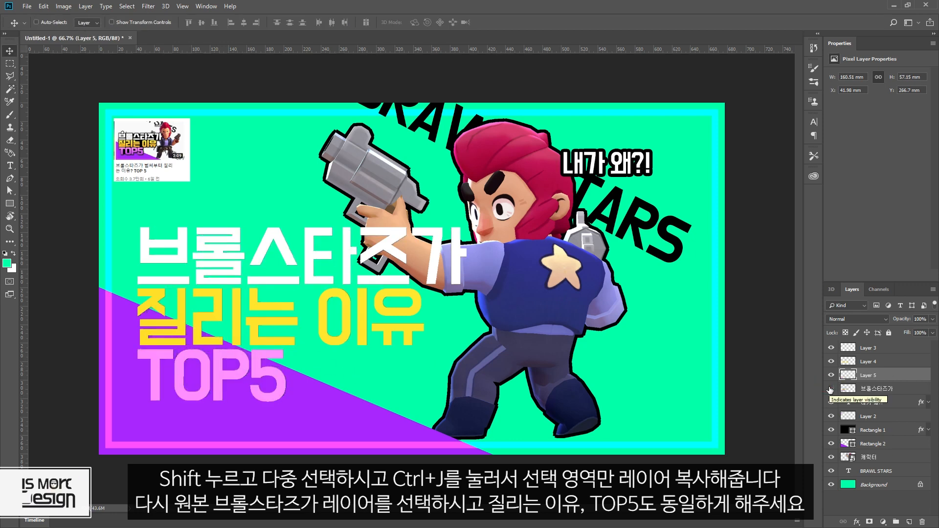
click(831, 388)
- Add a linear Gradient Overlay at 100% opacity to Layer 3, the white front faces of 브롤스타즈가
click(871, 349)
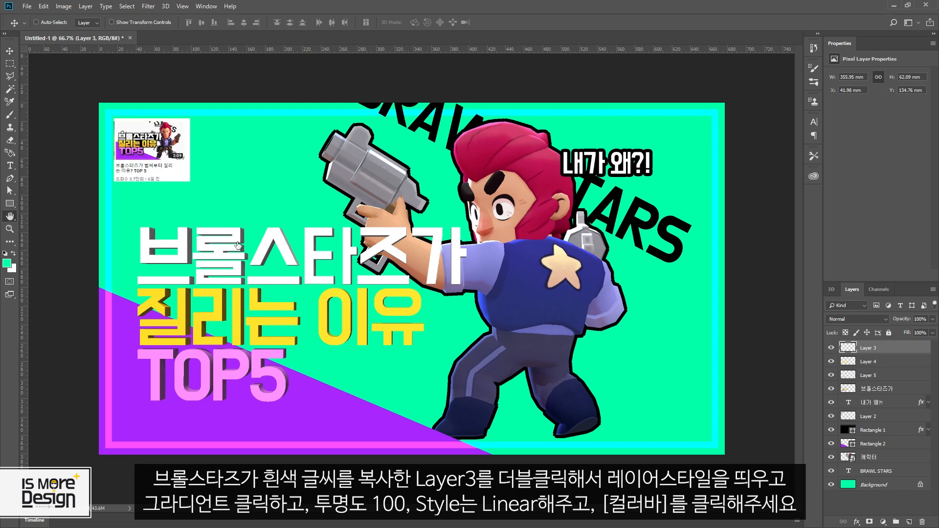
double_click(859, 354)
drag(529, 214, 579, 158)
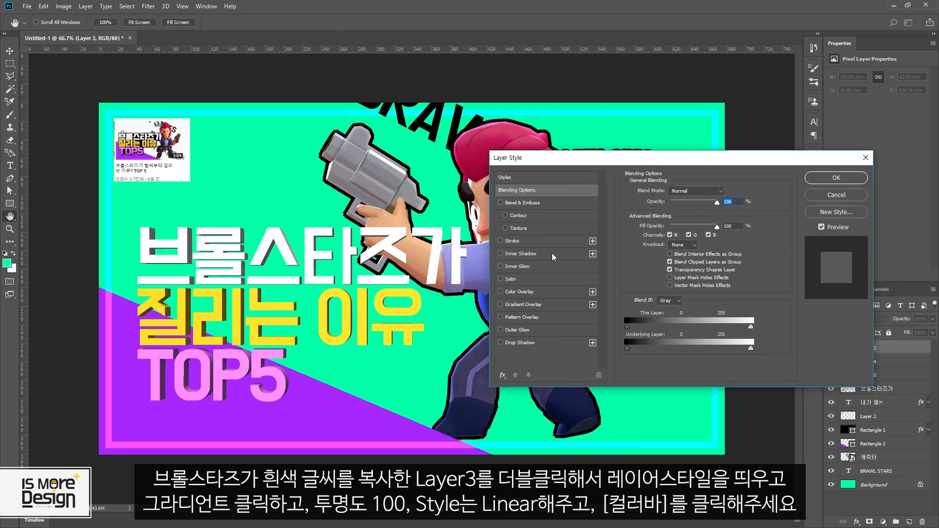
click(500, 305)
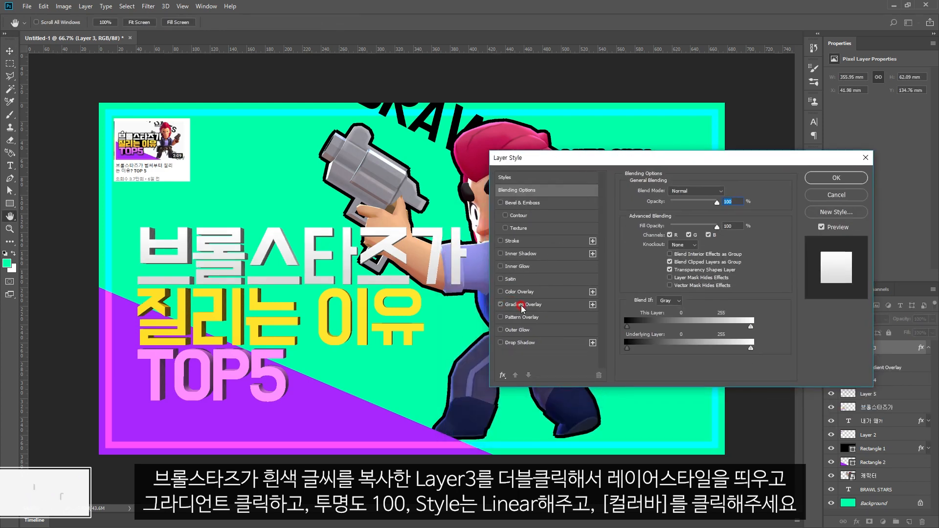
click(521, 305)
click(729, 201)
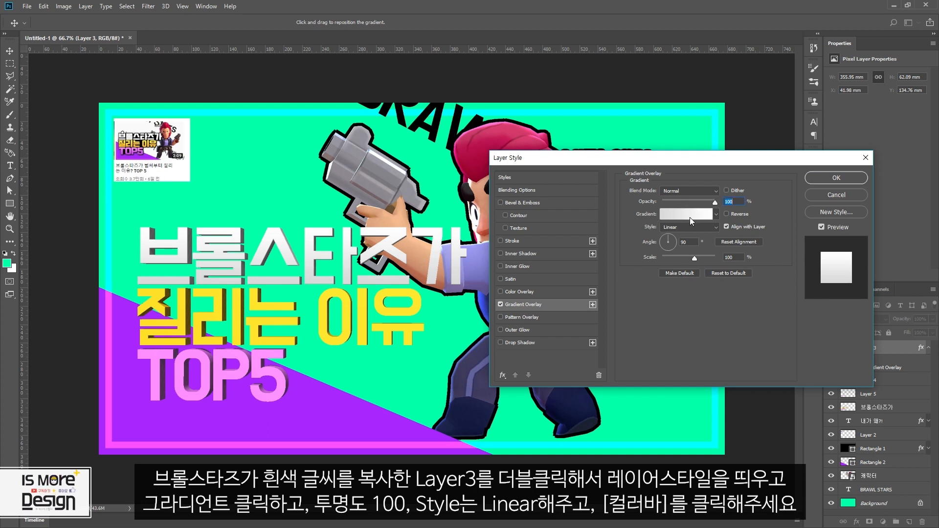
- Define Layer 3's gradient from light gray d9d9d9 to white ffffff and apply the layer style
click(691, 216)
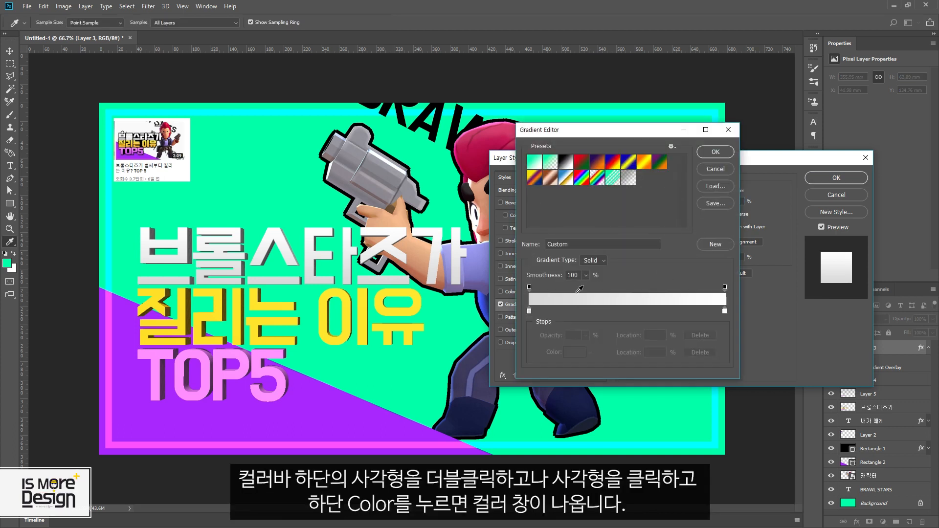
click(725, 311)
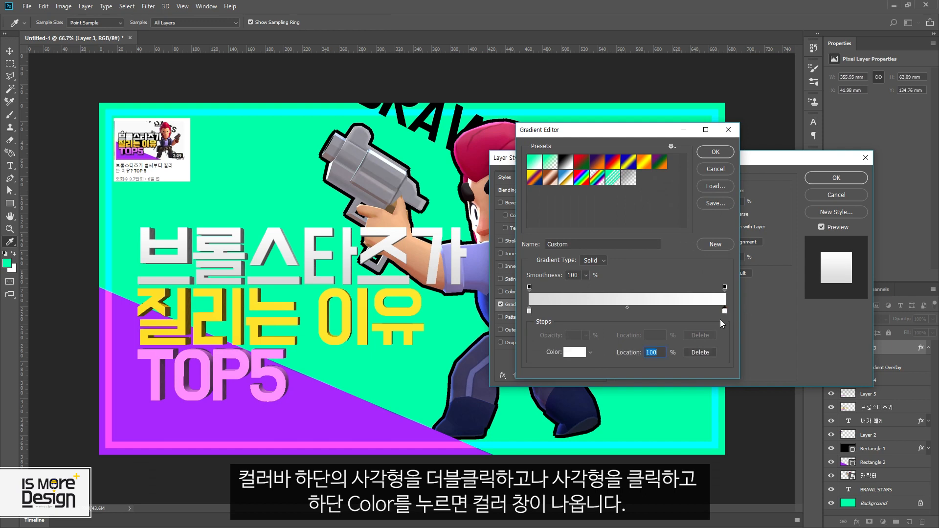
click(573, 352)
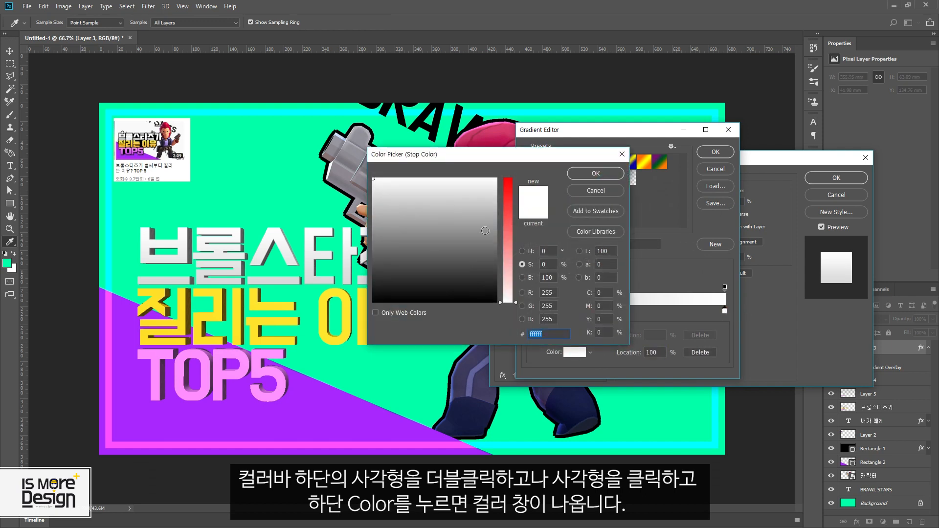
key(Return)
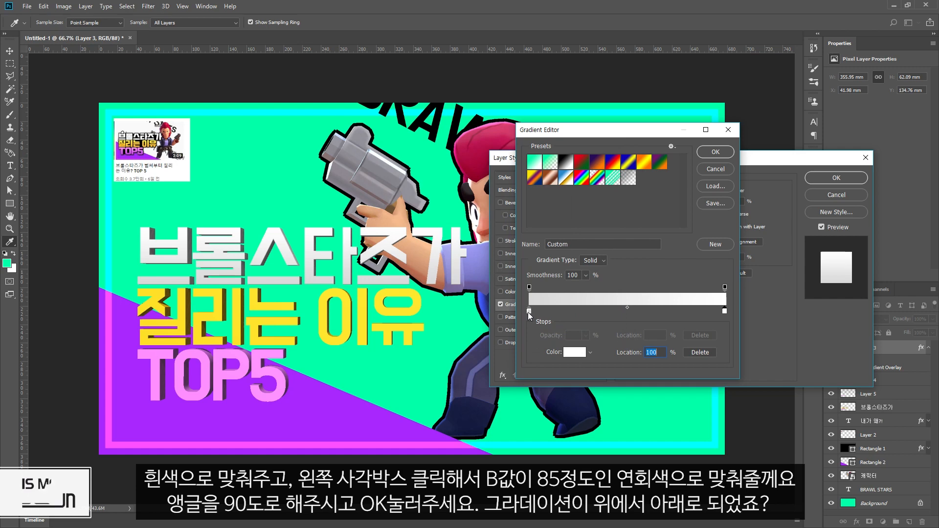
double_click(527, 311)
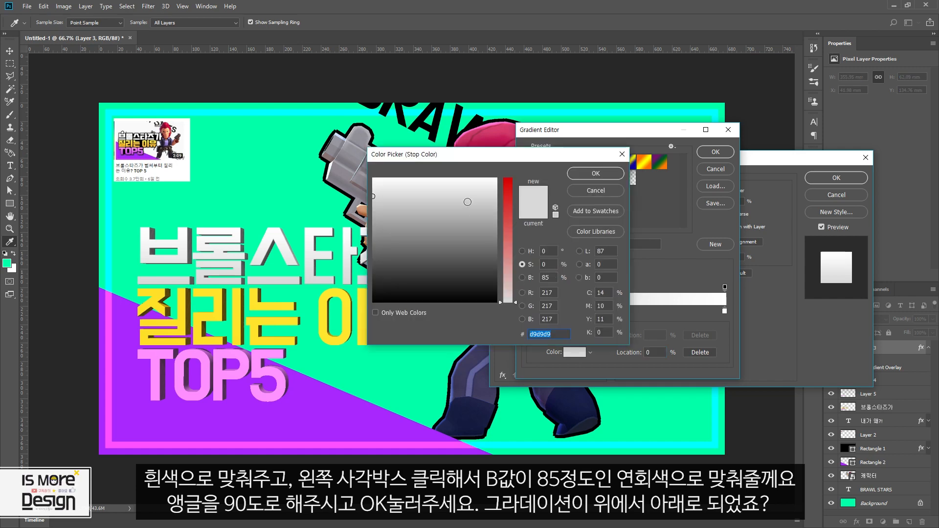
click(547, 278)
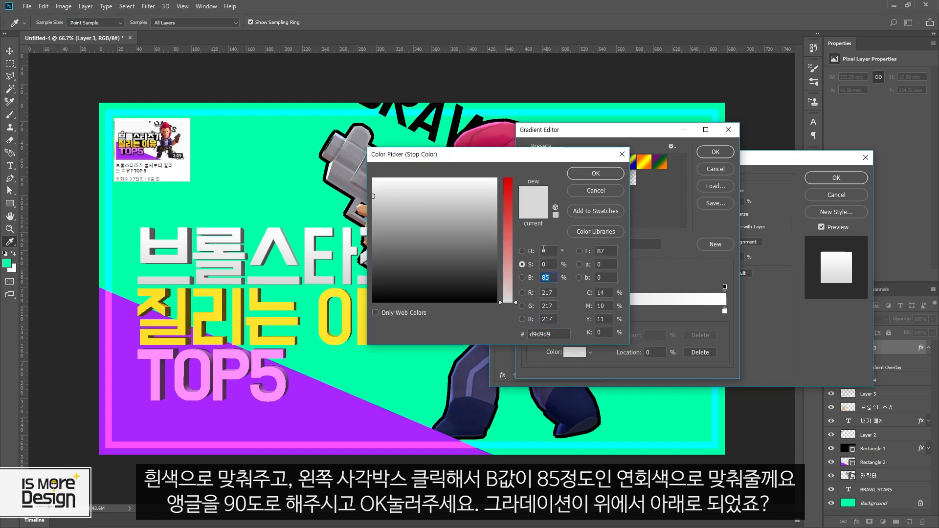
click(597, 175)
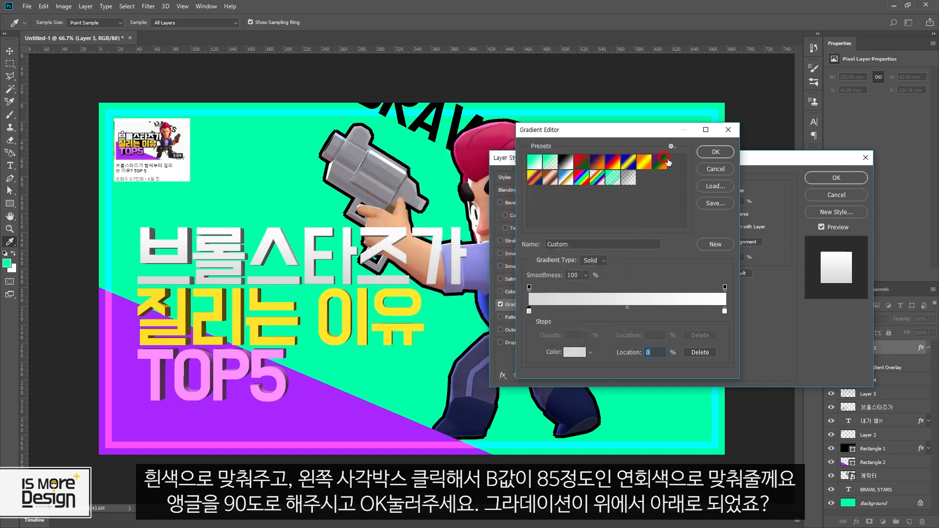
click(716, 152)
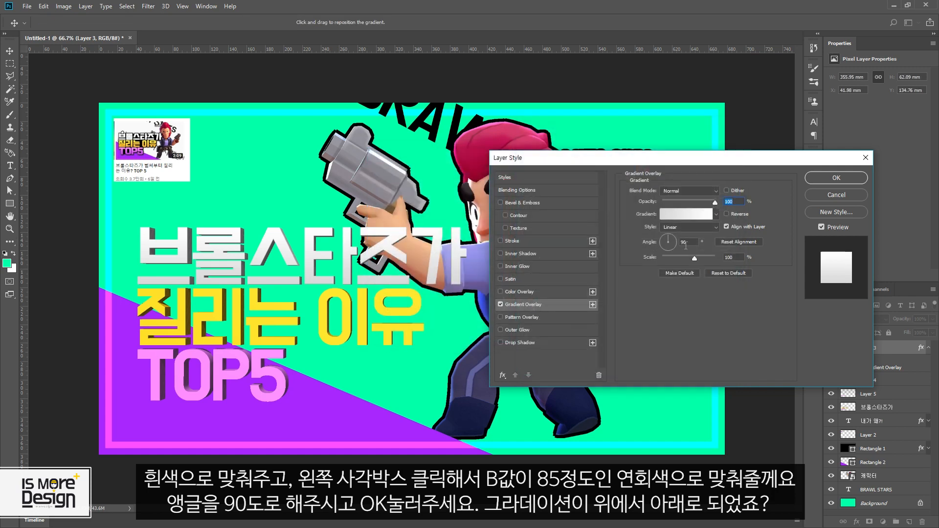
click(818, 181)
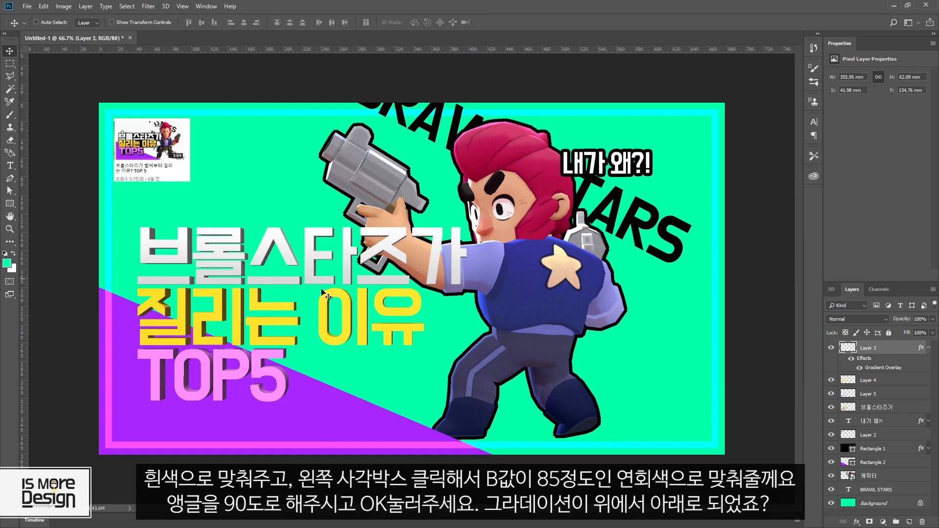
- Add a Gradient Overlay to Layer 4 and set its end stop to the yellow sampled from the 질리는 이유 lettering
click(891, 381)
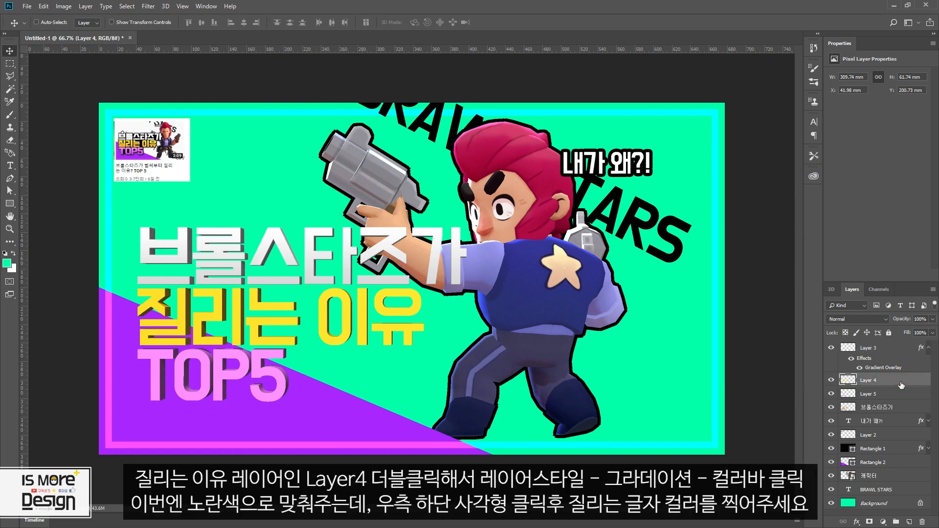
double_click(882, 379)
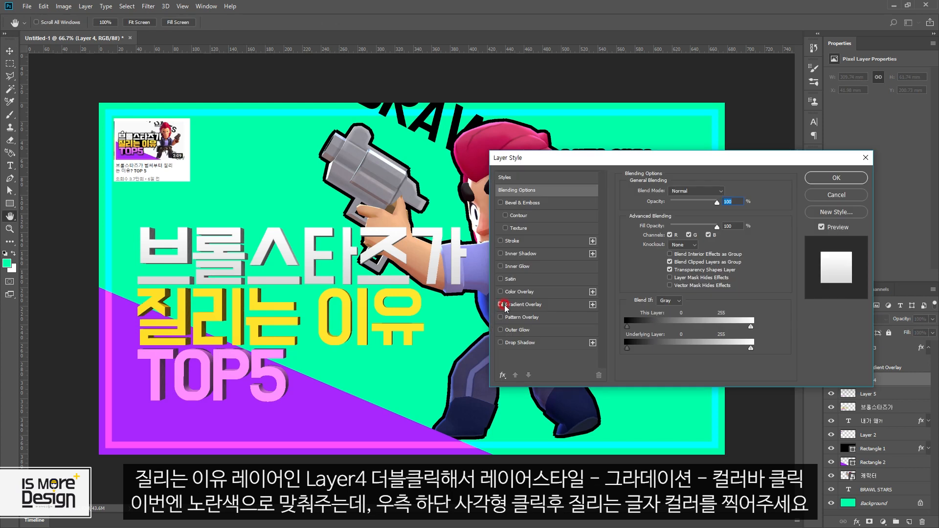
click(501, 304)
click(524, 305)
click(683, 213)
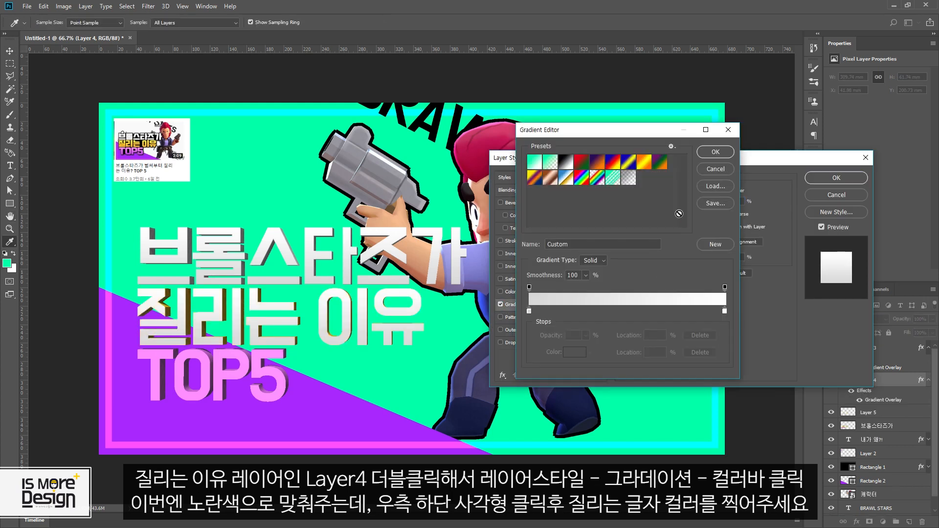
drag(633, 130, 593, 96)
click(685, 277)
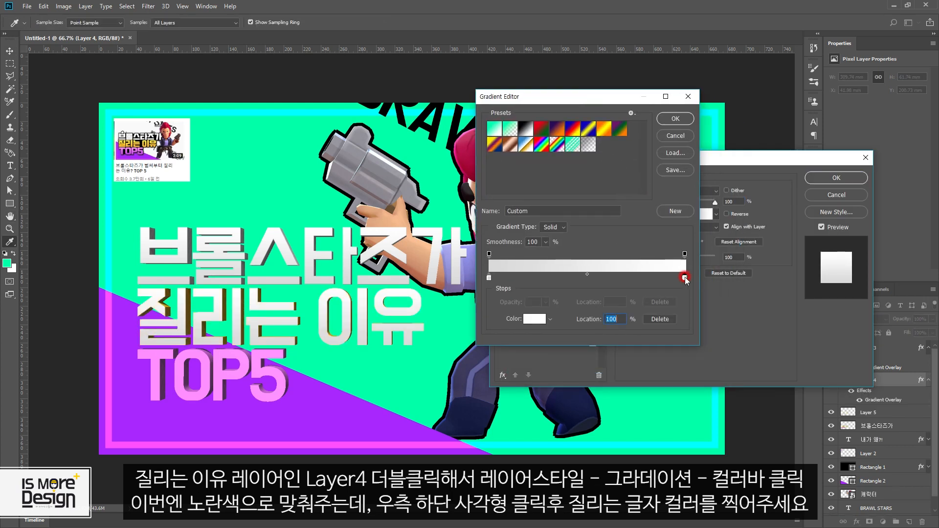
click(347, 305)
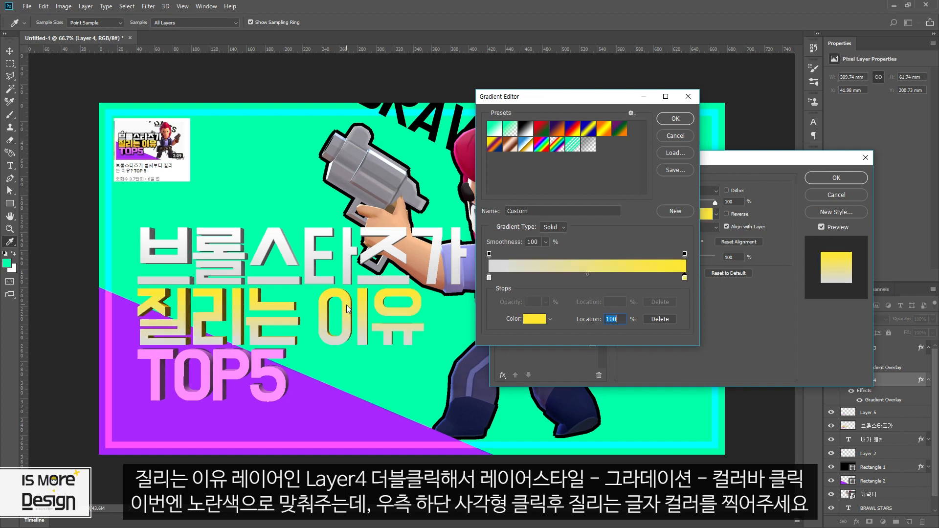
- Give the start stop of Layer 4's gradient the sampled yellow, shift its hue to 27 for orange ff8c2f, and apply the style
click(490, 279)
click(373, 297)
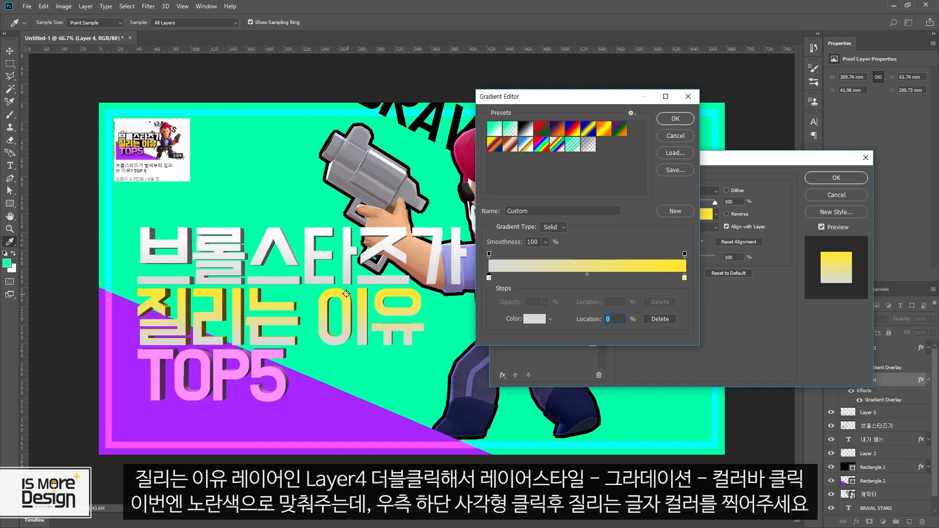
double_click(489, 279)
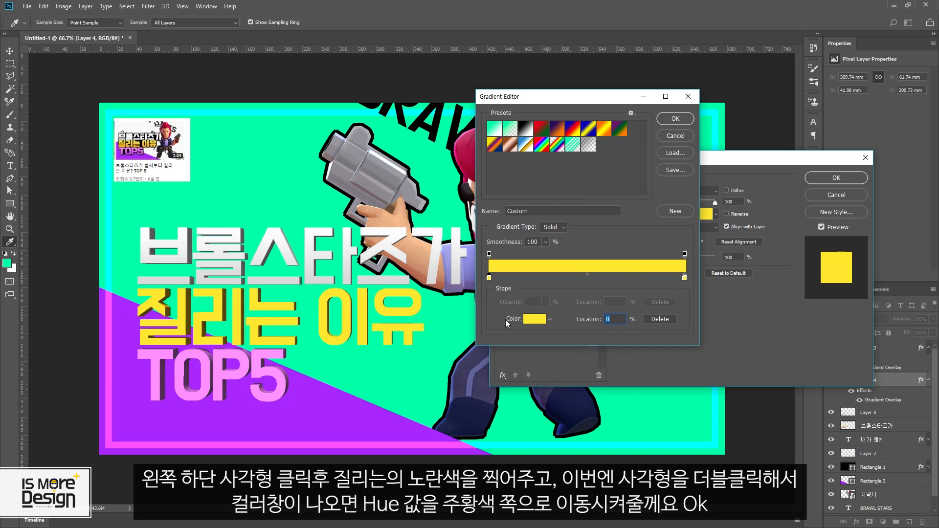
click(531, 319)
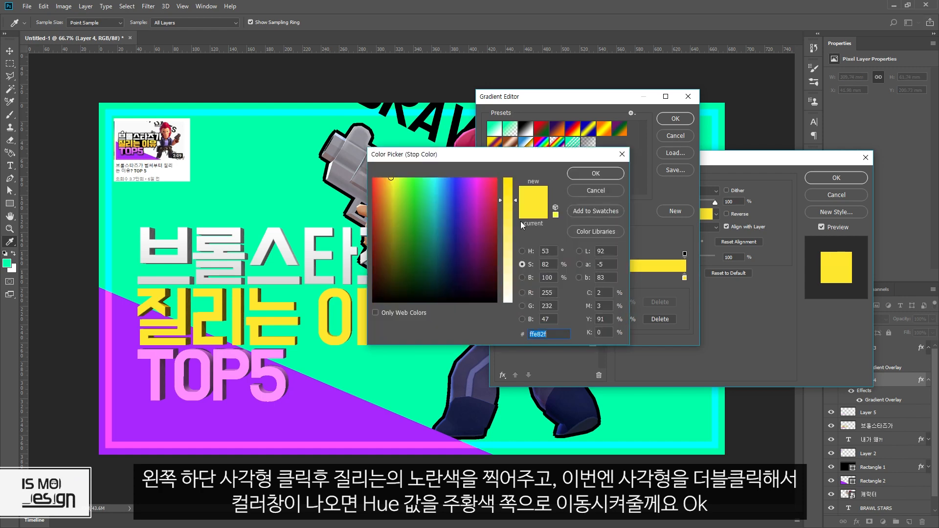
click(522, 251)
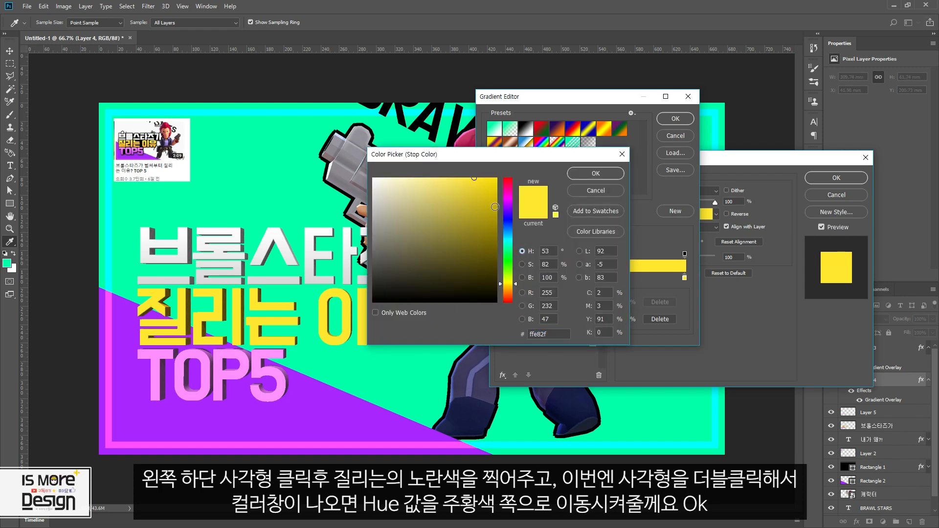
drag(516, 289, 512, 298)
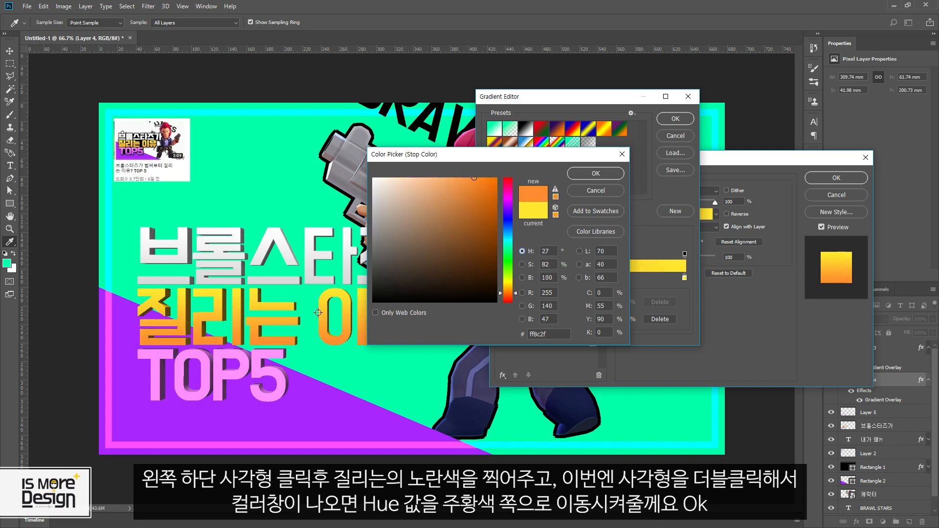
click(601, 174)
click(687, 121)
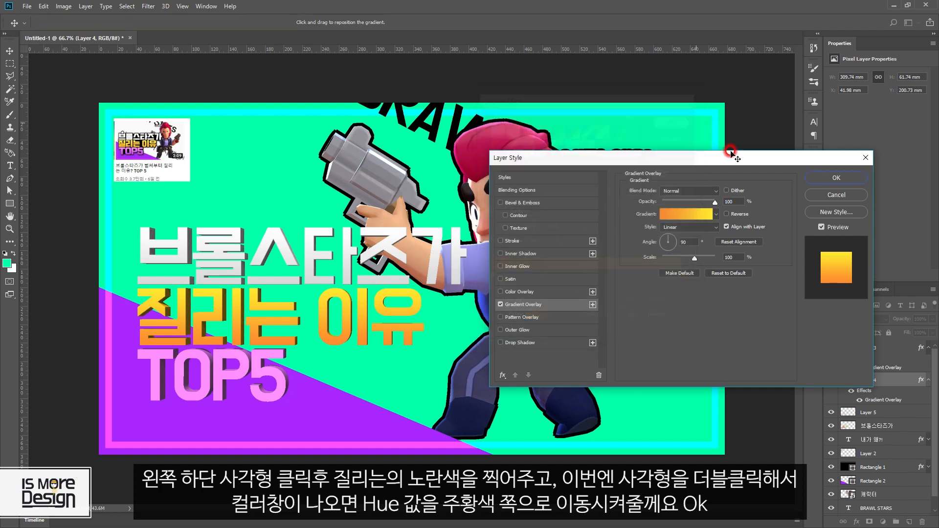
click(836, 177)
- Add a Gradient Overlay to Layer 5, the TOP5 faces, and set its end stop to pink ff93ff
click(893, 412)
double_click(894, 415)
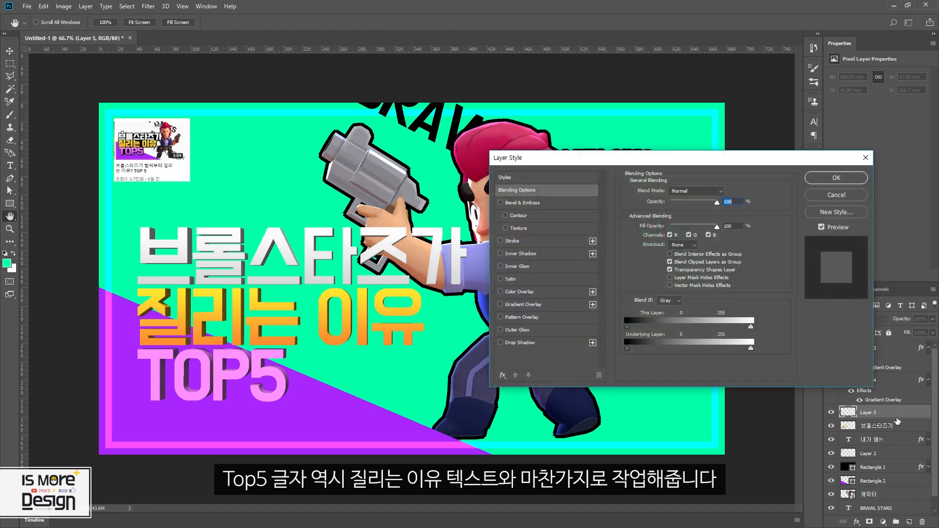
click(500, 304)
click(524, 304)
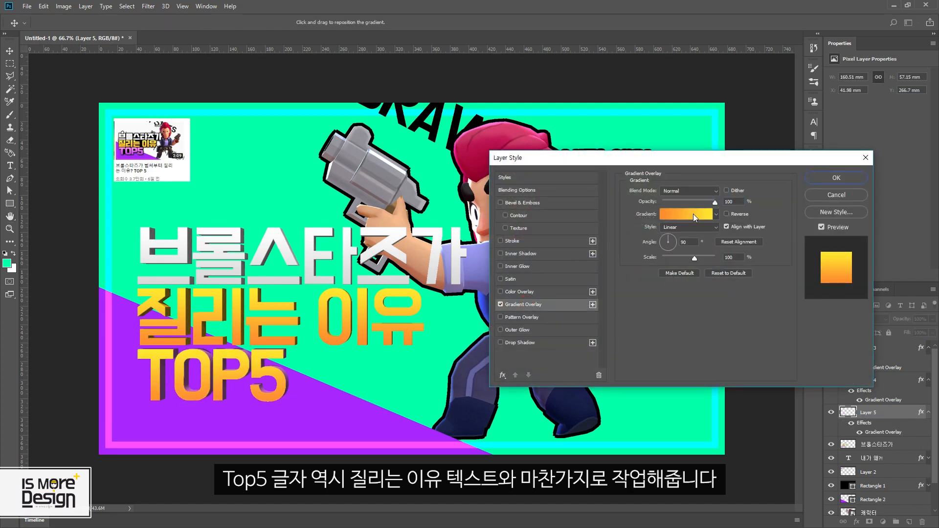
click(693, 214)
click(684, 279)
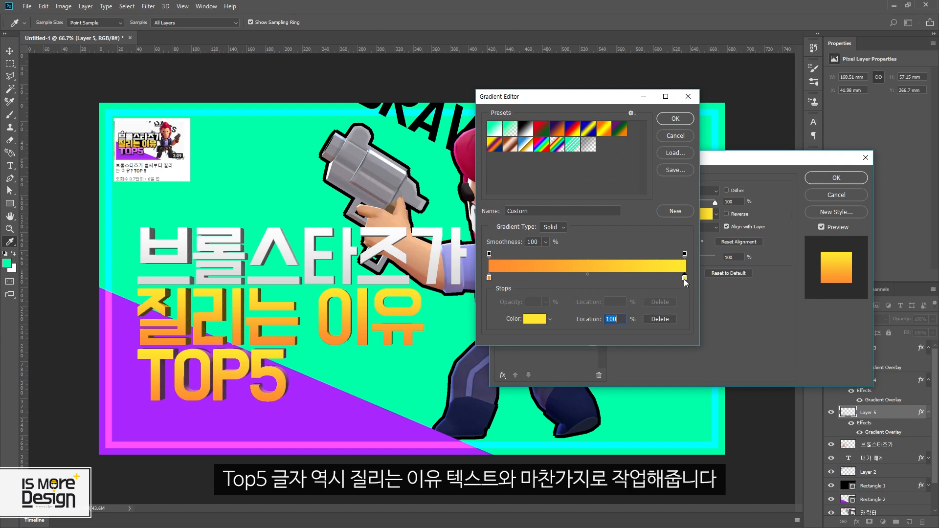
click(535, 320)
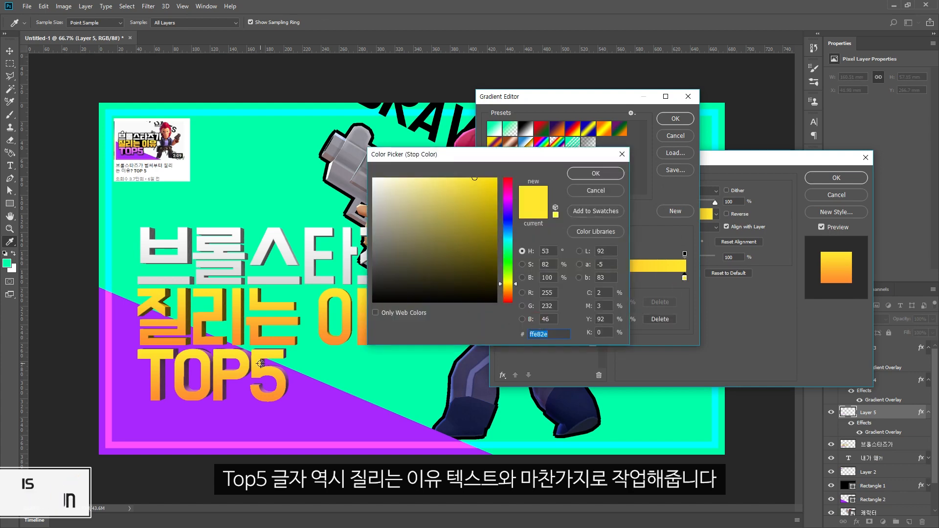
text(ff93ff)
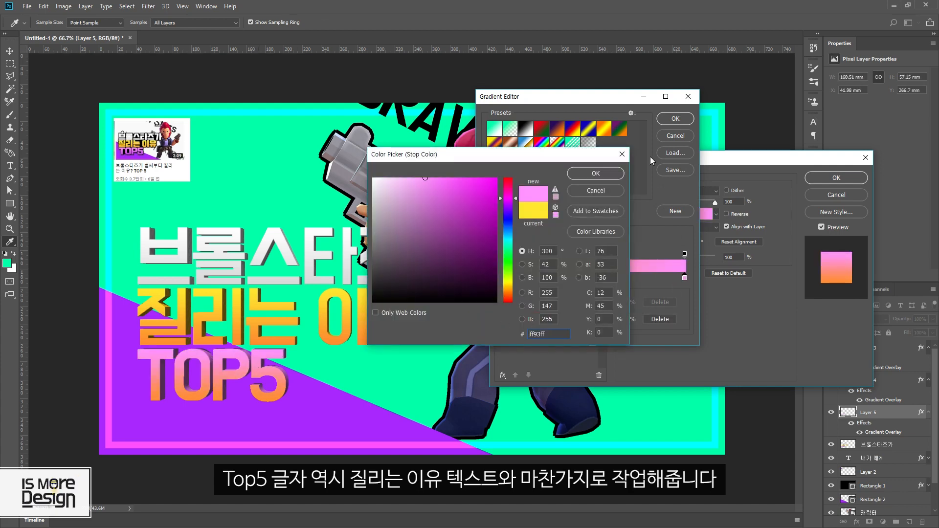
click(595, 173)
- Sample the TOP5 pink for the start stop of Layer 5's gradient and darken it by lowering its brightness
click(488, 277)
click(280, 390)
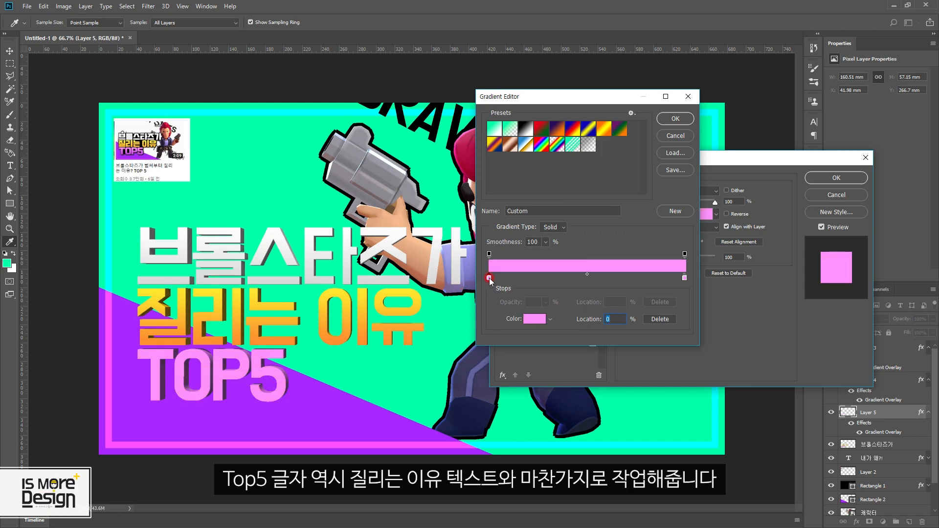
click(530, 321)
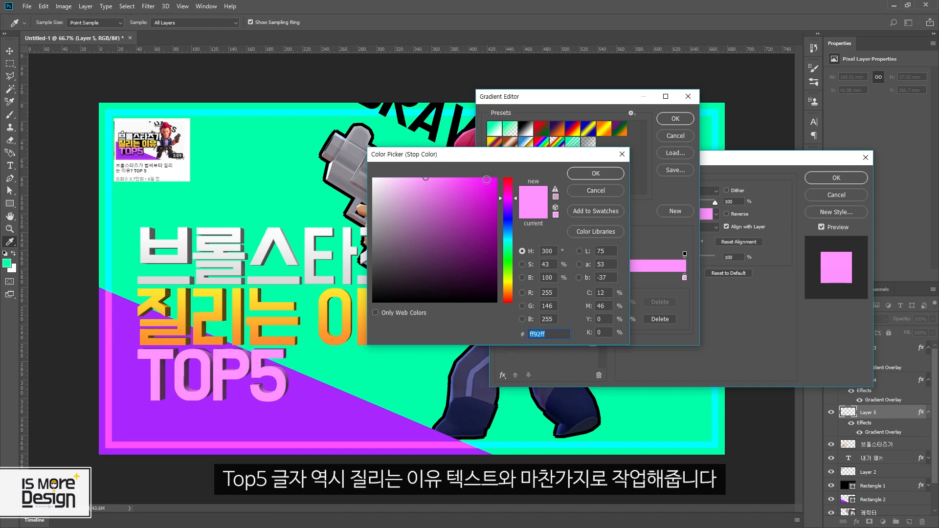
click(522, 278)
mouse_move(509, 188)
mouse_down()
mouse_move(511, 242)
mouse_move(508, 201)
mouse_up()
click(523, 264)
click(521, 278)
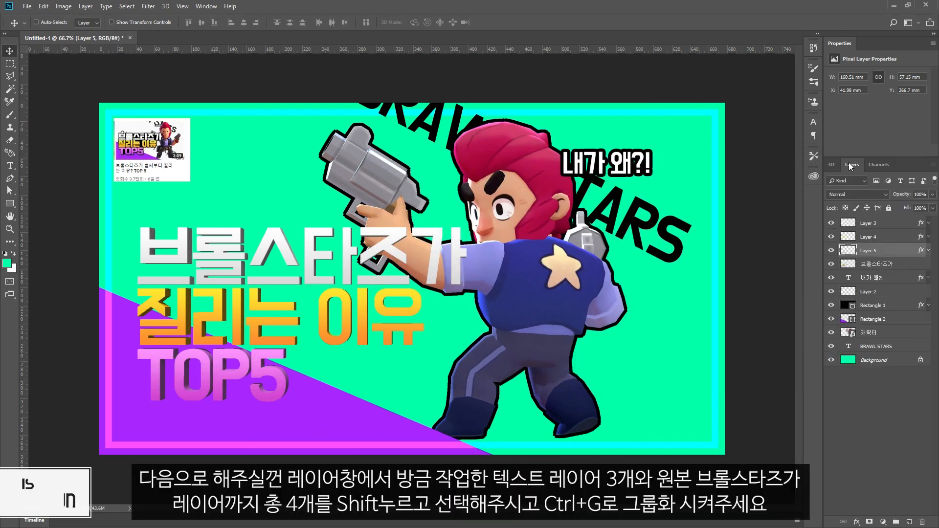
- Group Layer 3, Layer 4, Layer 5 and the 브롤스타즈가 layer together
click(849, 164)
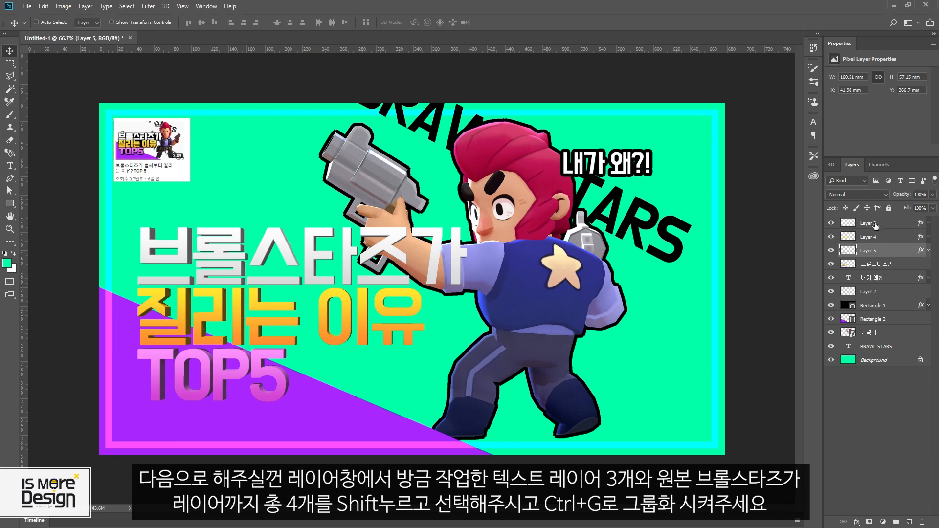
click(873, 227)
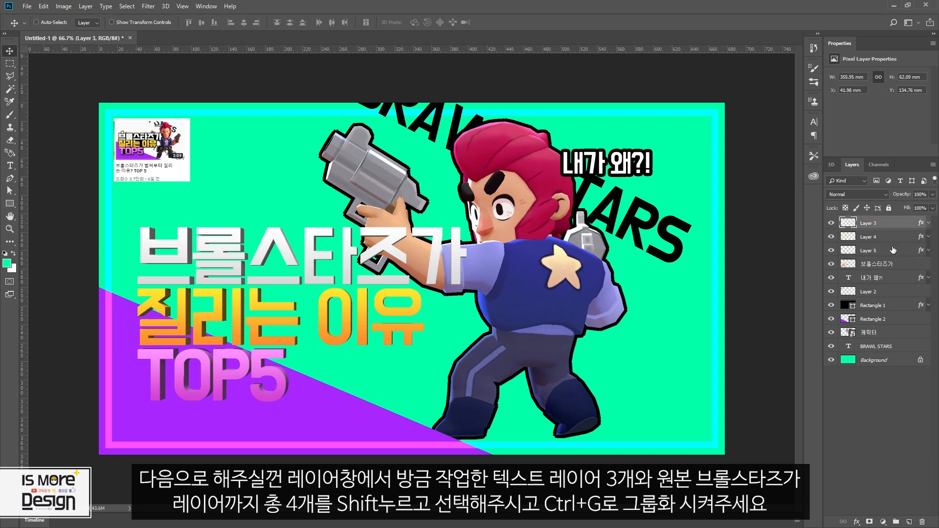
shift+click(891, 251)
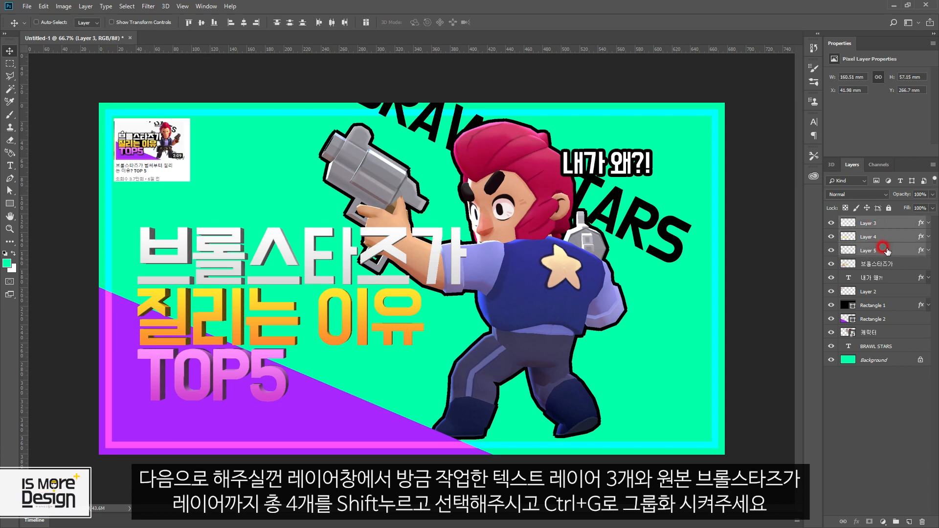
shift+click(883, 265)
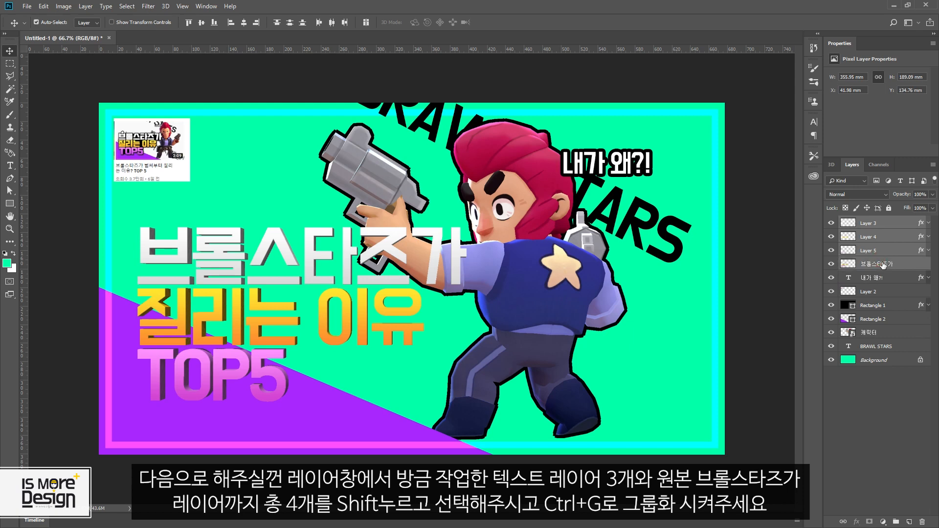
key(ctrl+g)
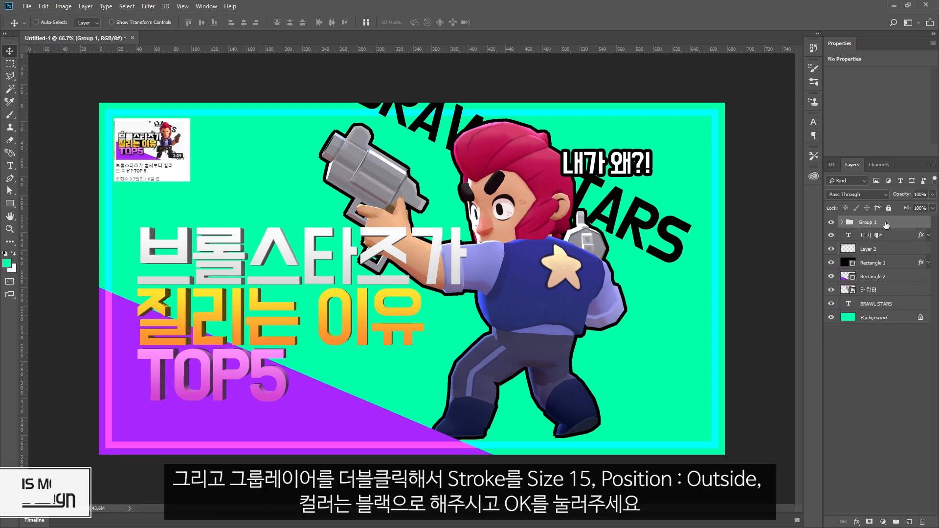
- Add a black Stroke layer style to Group 1 with size 15 px and position Outside
double_click(890, 223)
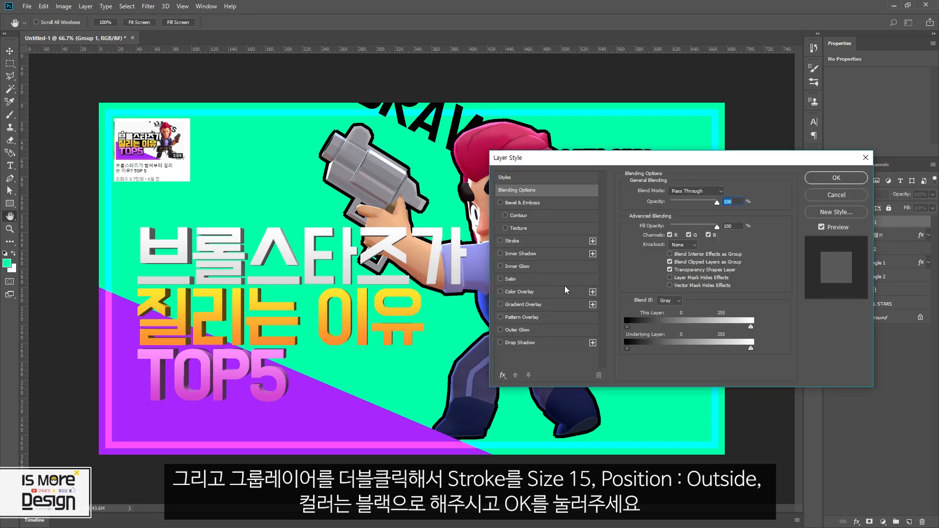
click(501, 241)
click(511, 241)
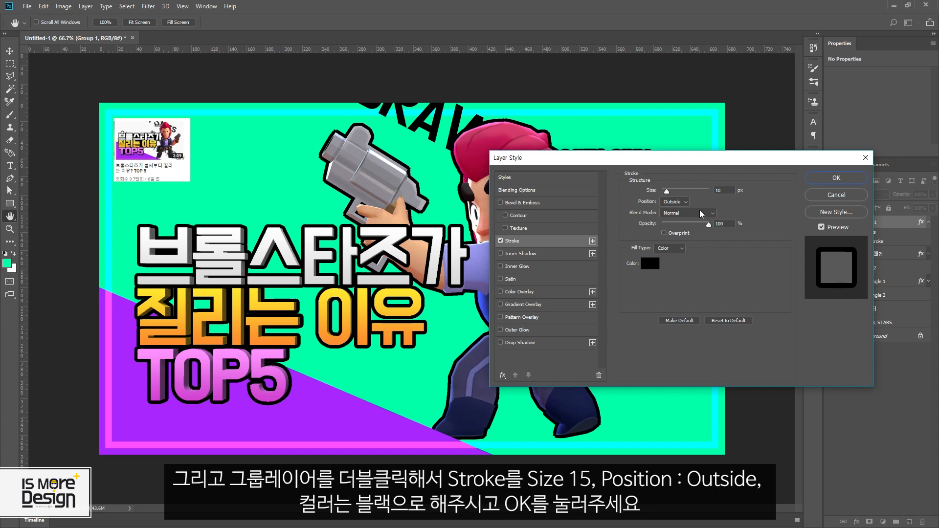
click(631, 192)
text(15)
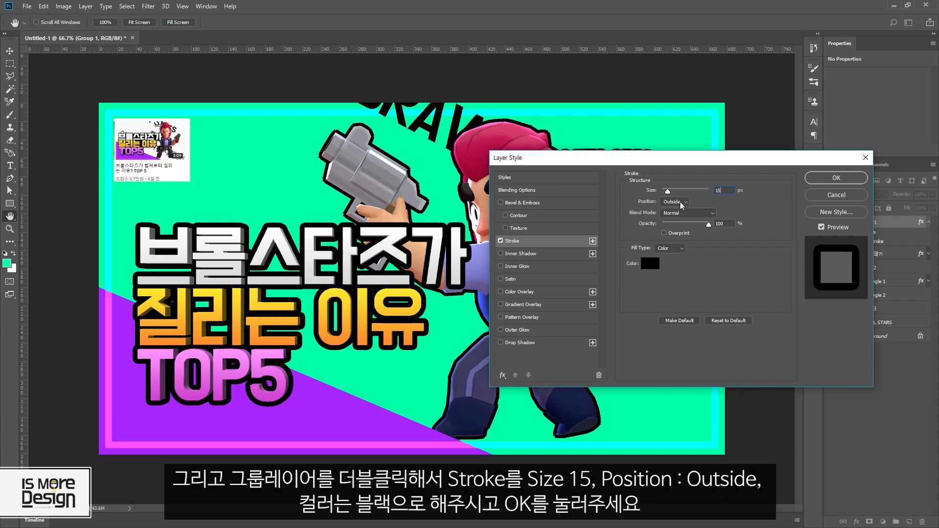
click(836, 178)
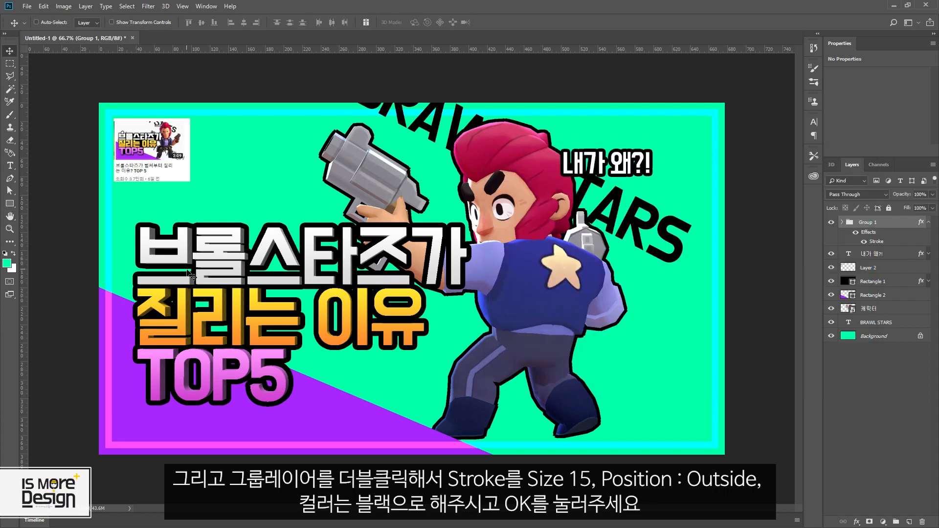
- Create an empty layer inside Group 1 and place it beneath the 브롤스타즈가 layer
click(842, 222)
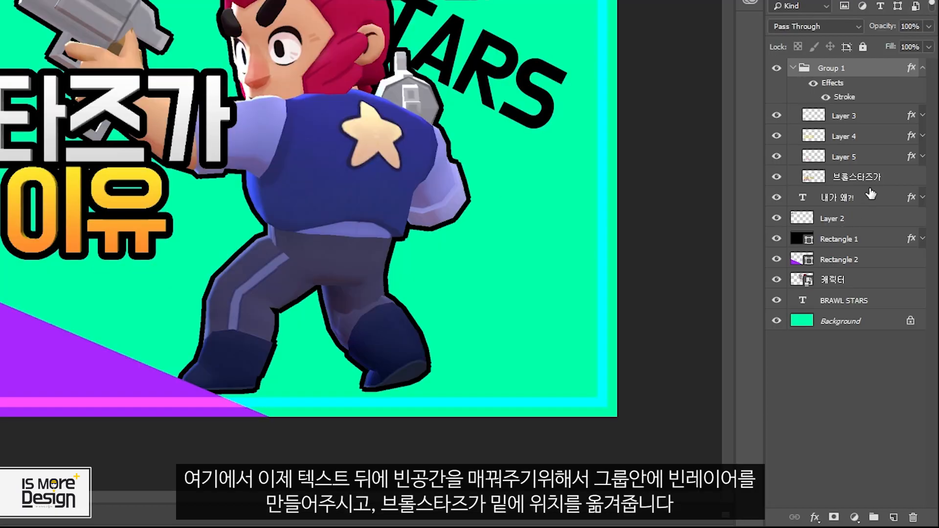
click(885, 295)
click(909, 522)
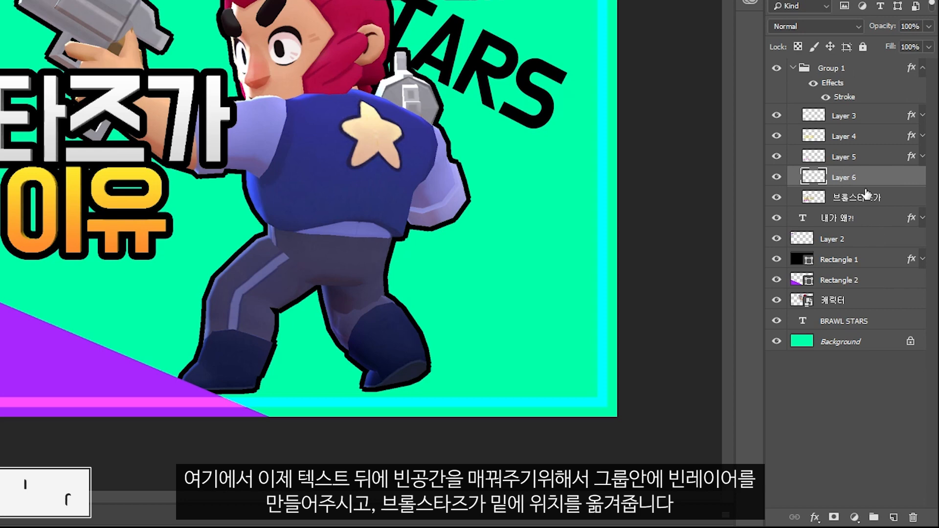
drag(843, 179, 854, 207)
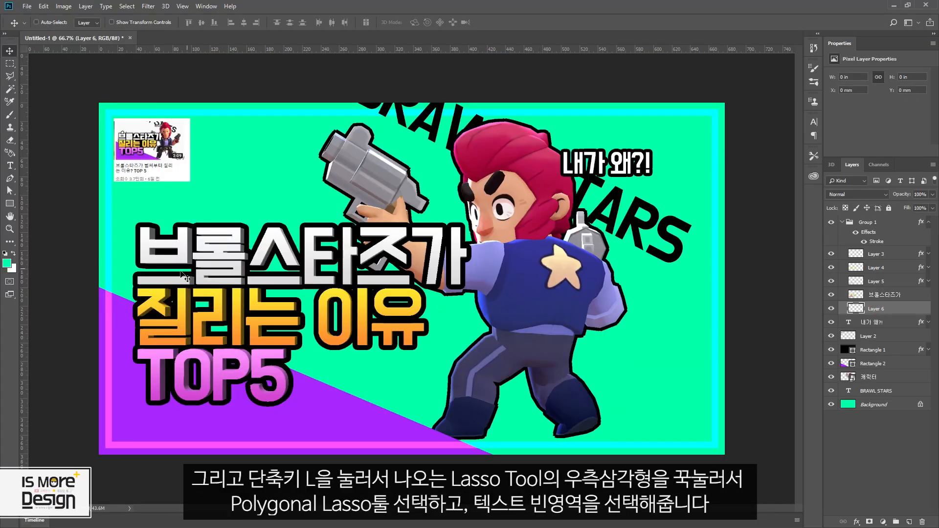
- Select the area spanning all three title lines with the Polygonal Lasso, keeping its corners within the lettering's outer outline
key(l)
drag(12, 78, 66, 88)
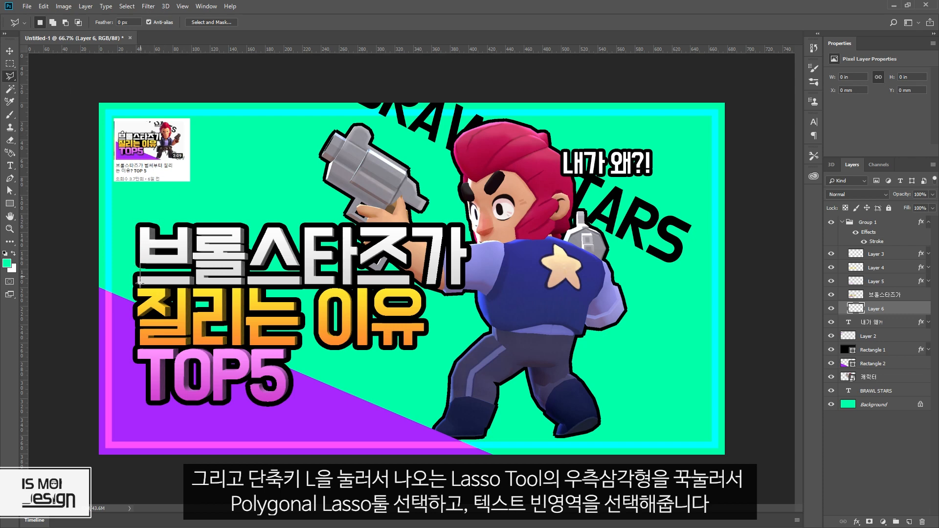
click(140, 354)
click(157, 383)
click(179, 383)
click(184, 395)
click(216, 377)
click(245, 370)
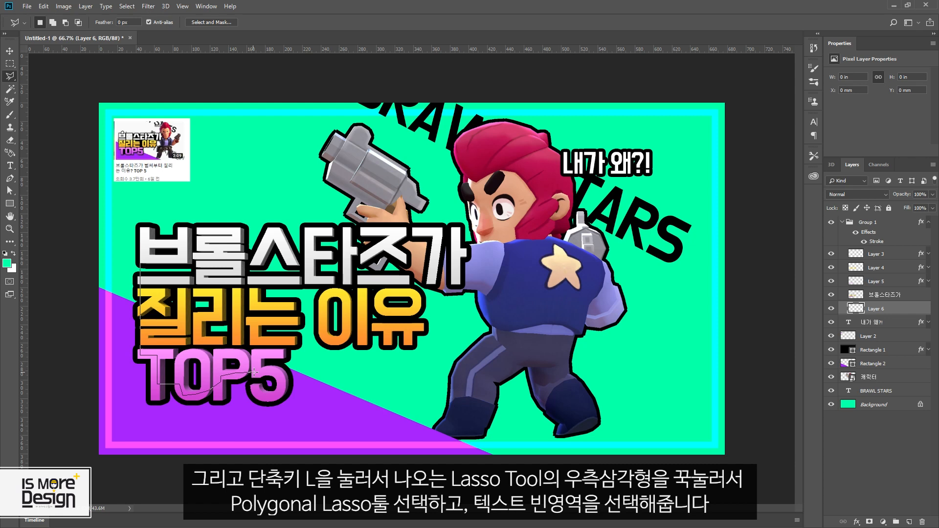
click(283, 389)
click(287, 348)
click(412, 345)
click(430, 286)
click(452, 237)
click(307, 227)
click(306, 264)
click(272, 230)
click(215, 257)
click(141, 266)
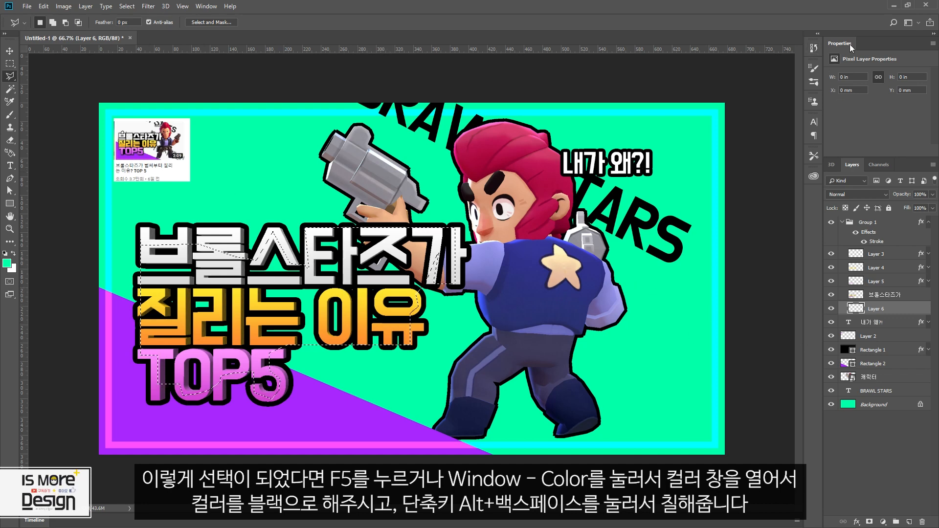
- Set the foreground color to black, fill the selected title area on Layer 6 with it, and deselect
click(206, 6)
click(272, 148)
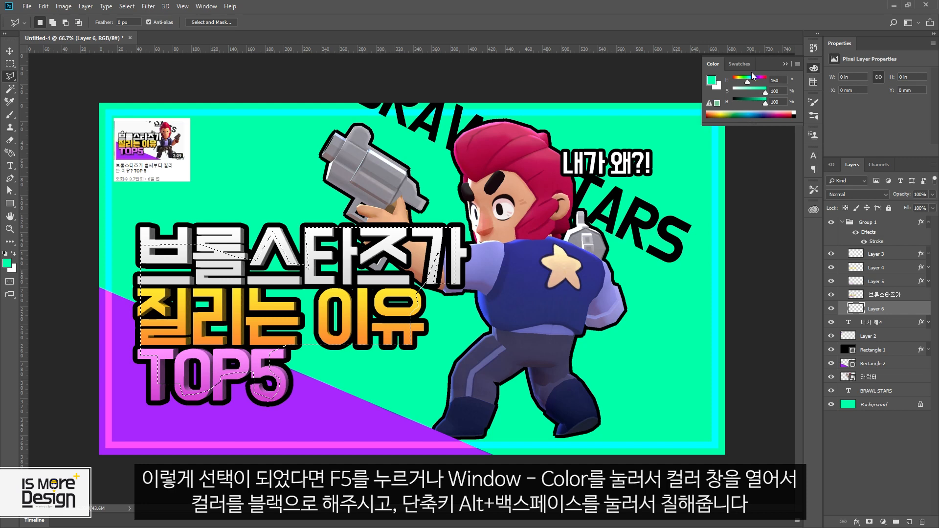
drag(765, 102, 733, 92)
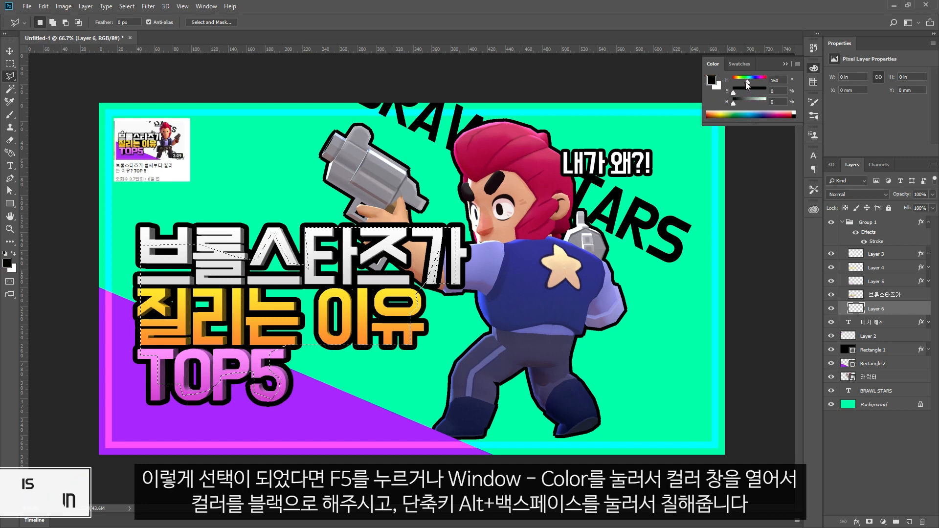
click(817, 69)
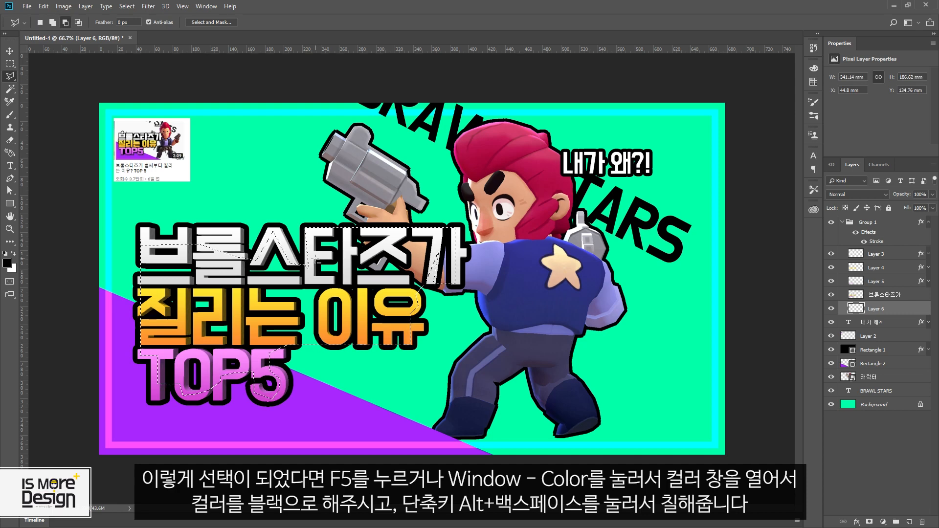
key(alt+BackSpace)
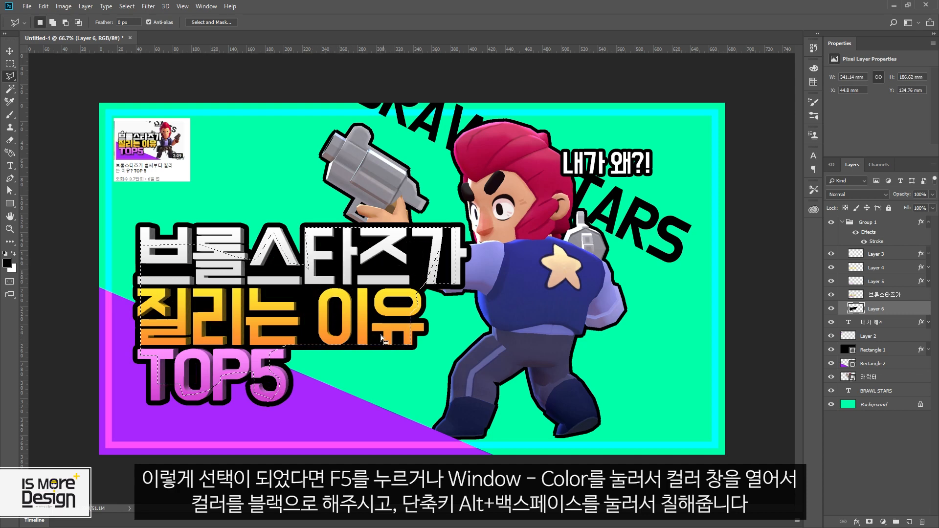
key(ctrl+d)
key(v)
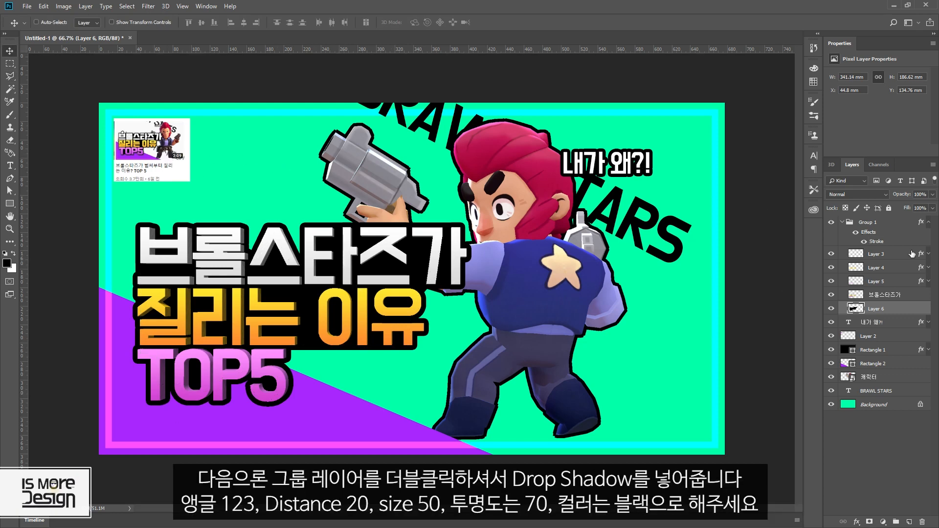
- Add a black Drop Shadow to Group 1 with distance 20 px, size 50 px and opacity 70%
click(891, 221)
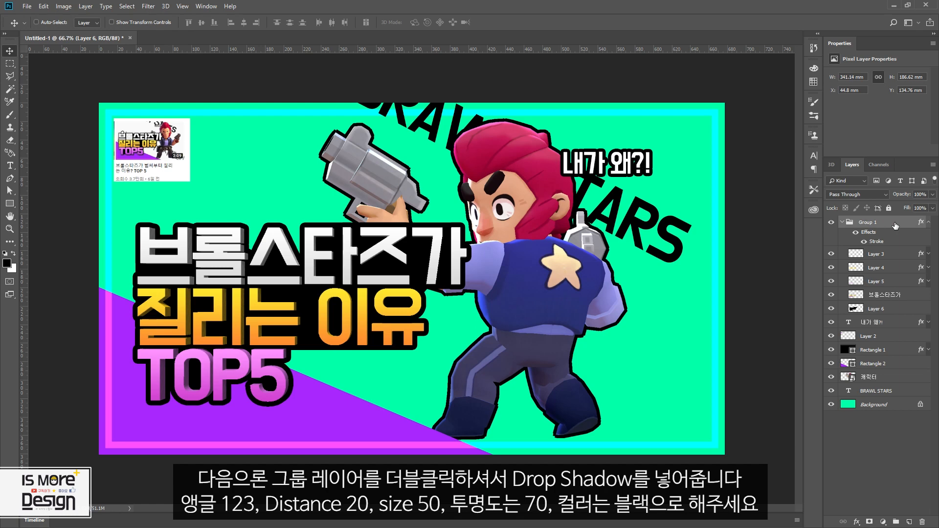
double_click(896, 225)
click(500, 343)
click(514, 344)
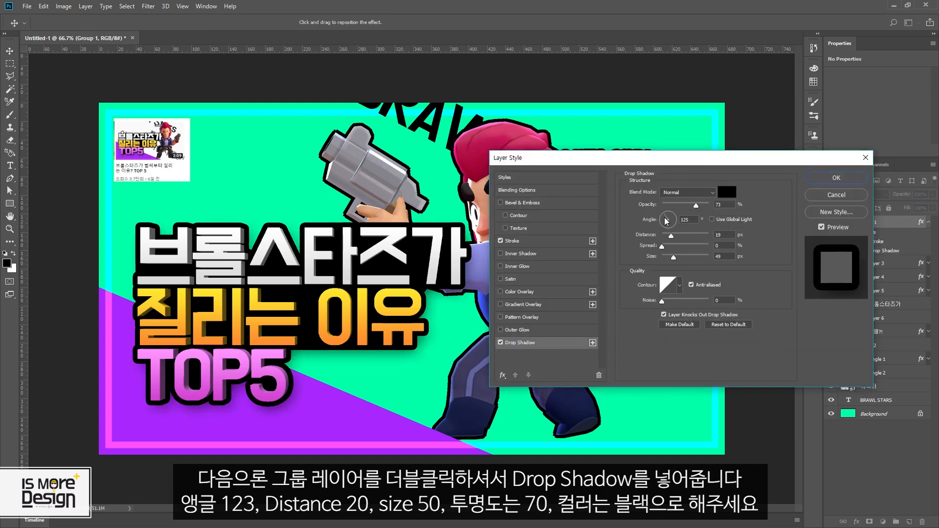
double_click(727, 234)
text(20)
key(Tab)
key(Tab)
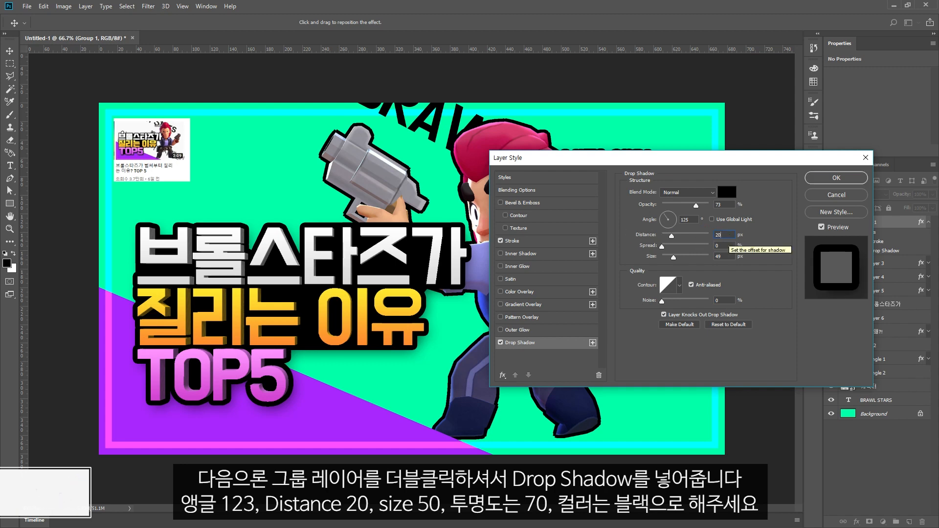
text(50)
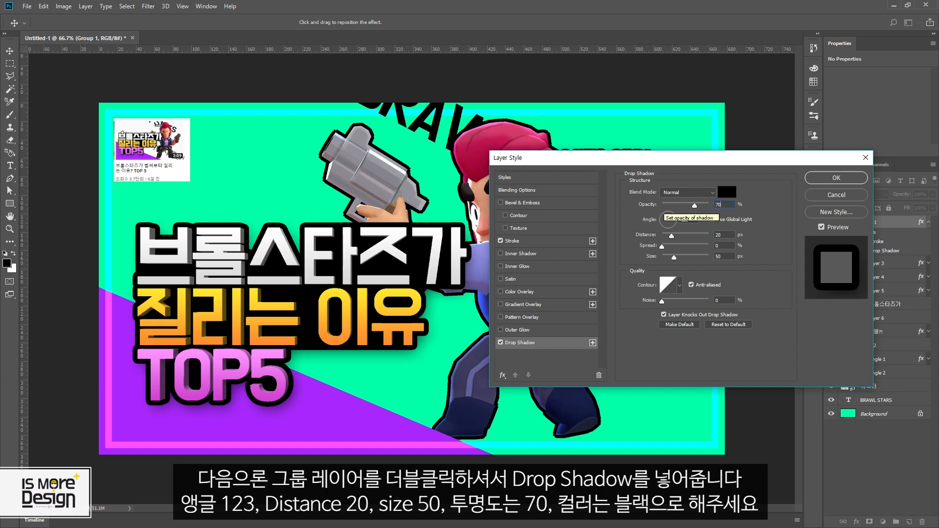
key(Return)
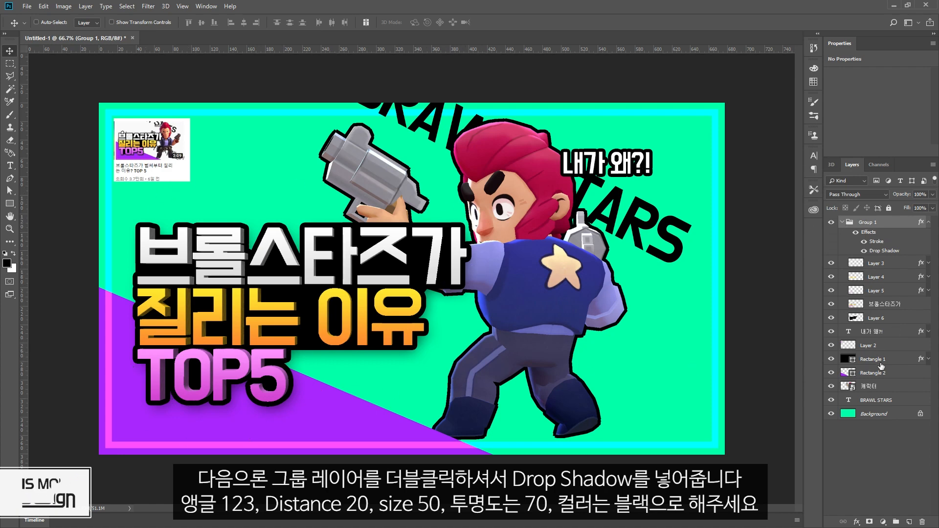
- Fill the Background layer with the white background color
click(874, 416)
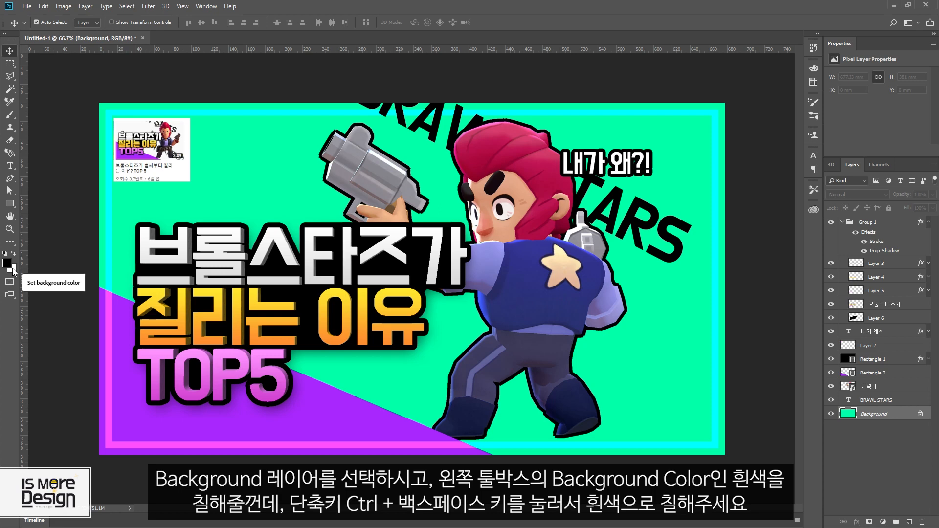
key(ctrl+BackSpace)
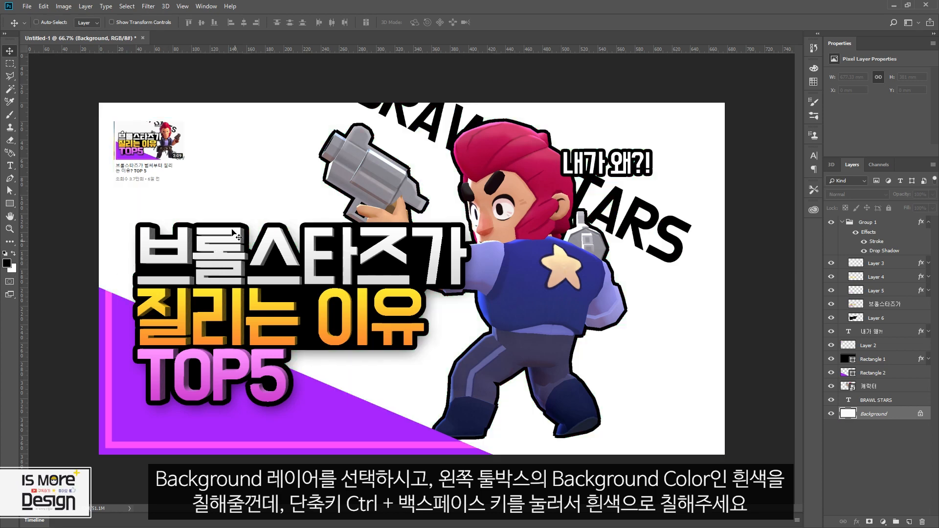
- Enlarge the reference thumbnail on Layer 2 to about 252 x 209 mm, position it above the title for comparison, and hide the layer
ctrl+click(187, 164)
key(ctrl+t)
drag(187, 164, 425, 305)
key(Return)
drag(331, 183, 272, 152)
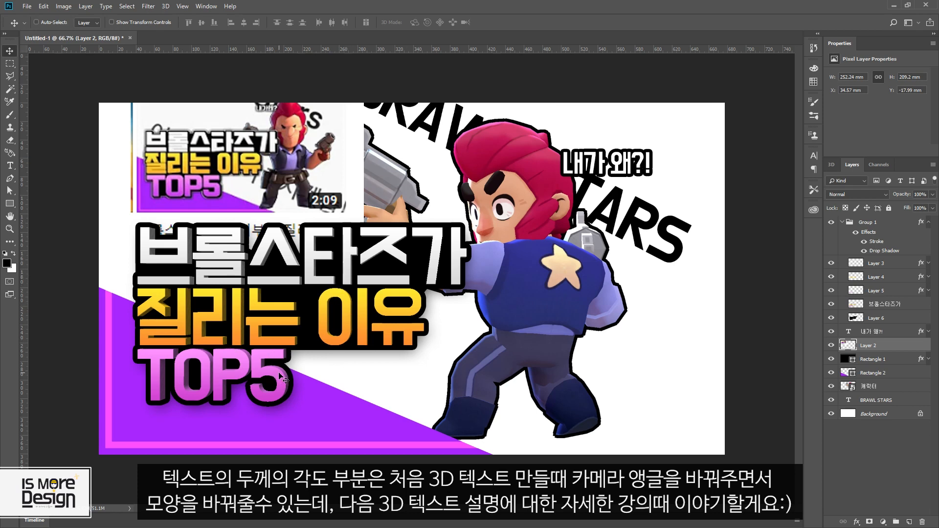
mouse_move(290, 162)
mouse_down()
mouse_move(331, 174)
mouse_move(298, 171)
mouse_move(298, 160)
mouse_up()
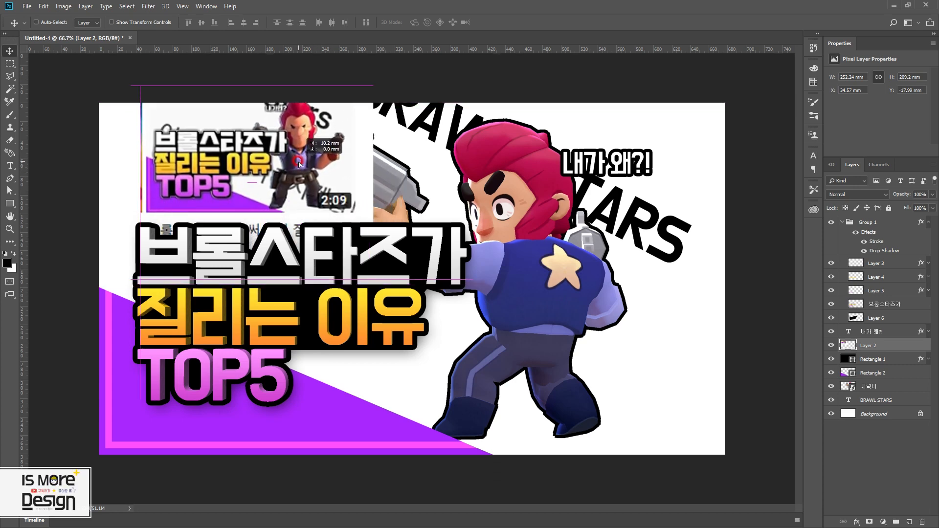
click(830, 346)
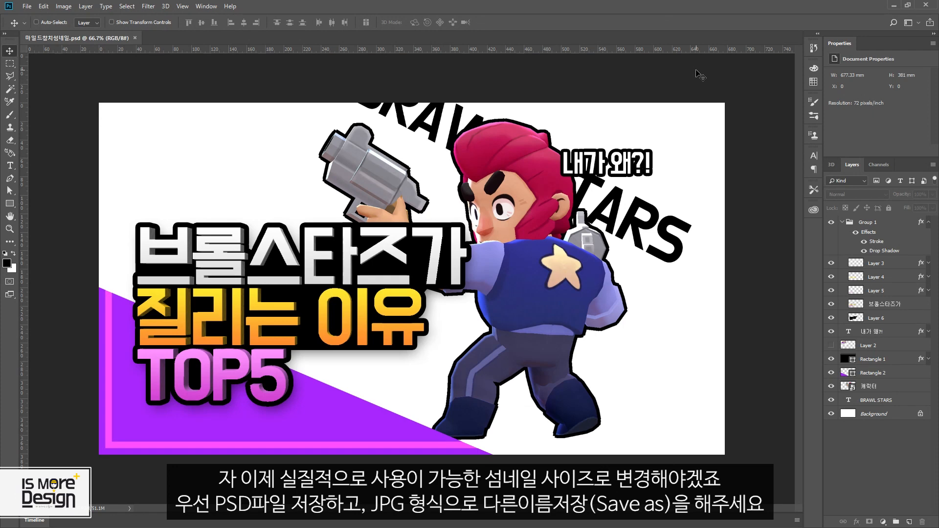
click(868, 224)
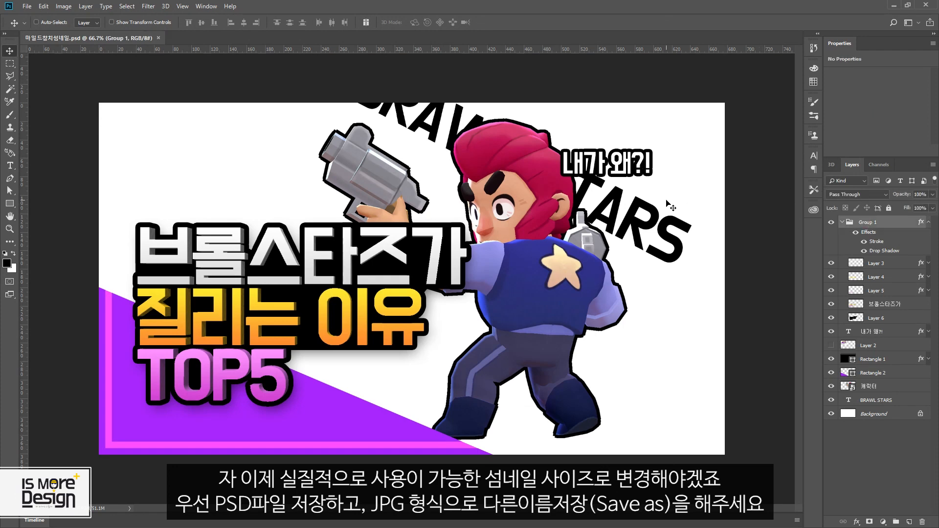
key(ctrl+shift+s)
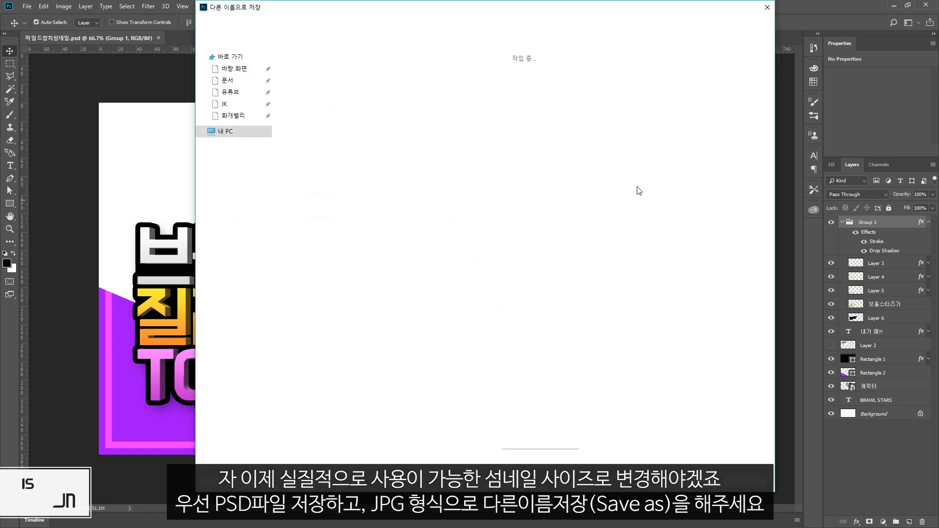
click(416, 81)
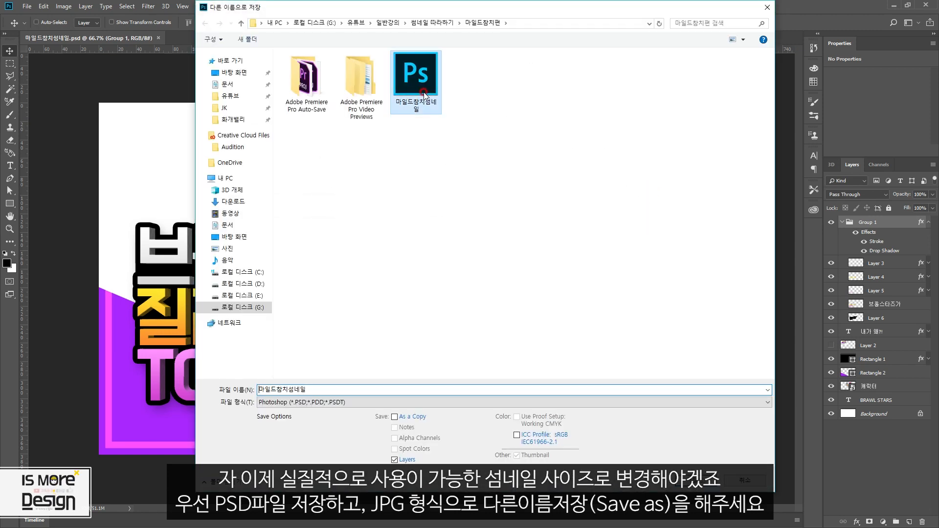
click(701, 480)
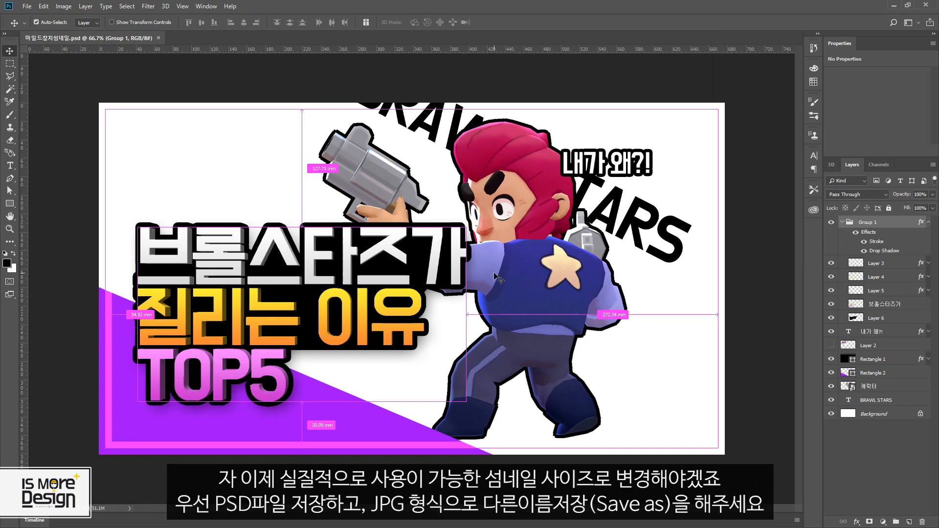
- Save a copy of the thumbnail as the JPEG file 마일드참치섬네일 in the 마일드참치편 folder, accepting the export options
click(27, 7)
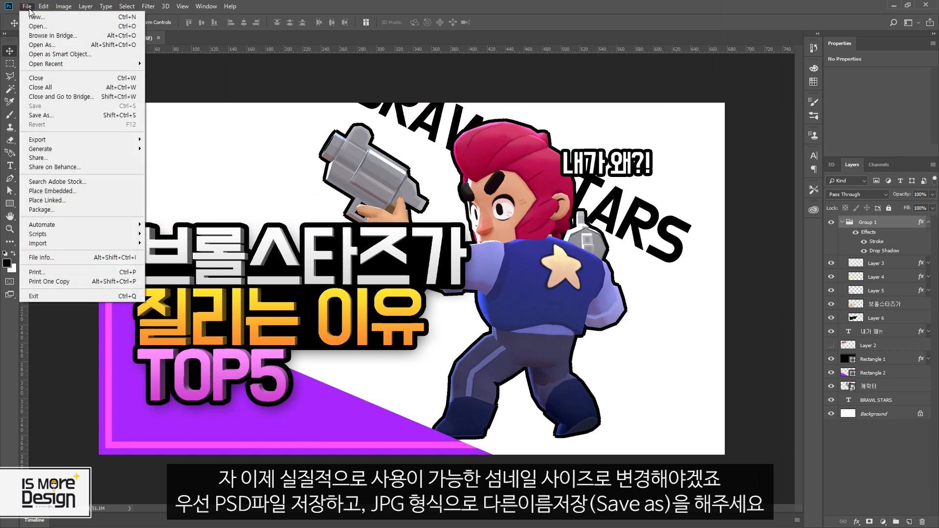
click(43, 115)
click(345, 403)
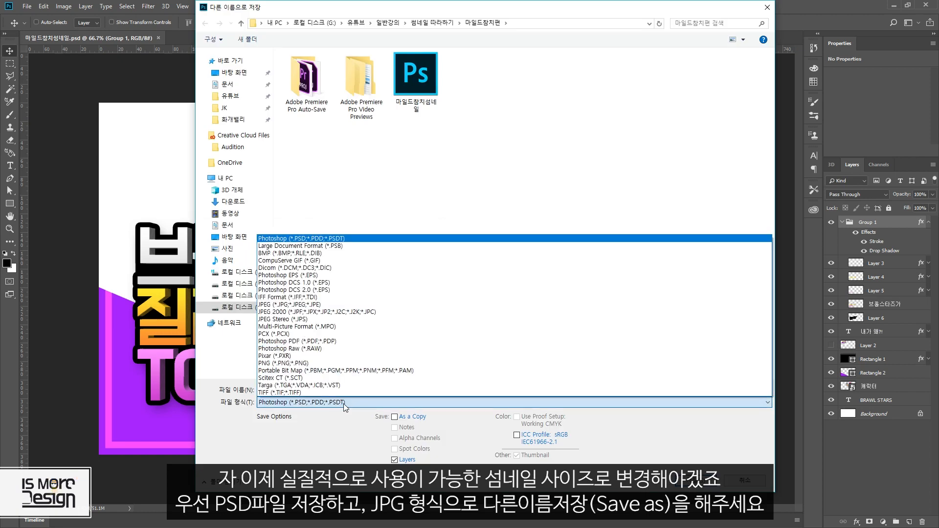
click(293, 304)
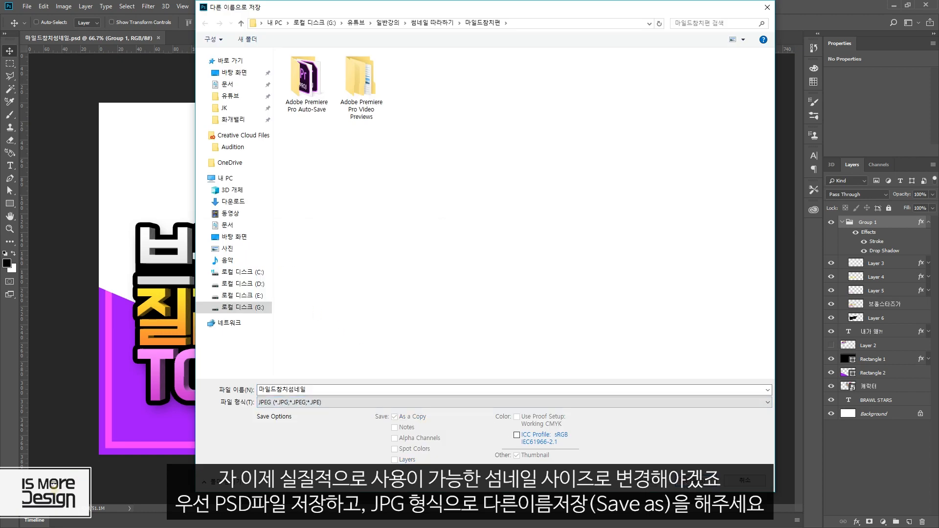
key(Return)
click(740, 219)
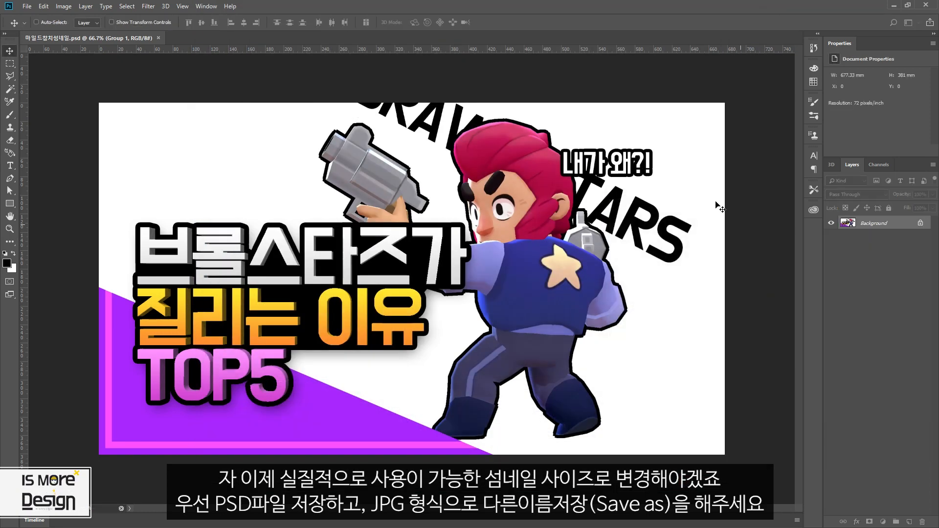
- Open the saved 마일드참치섬네일.jpg from the 마일드참치편 folder
click(26, 7)
click(39, 28)
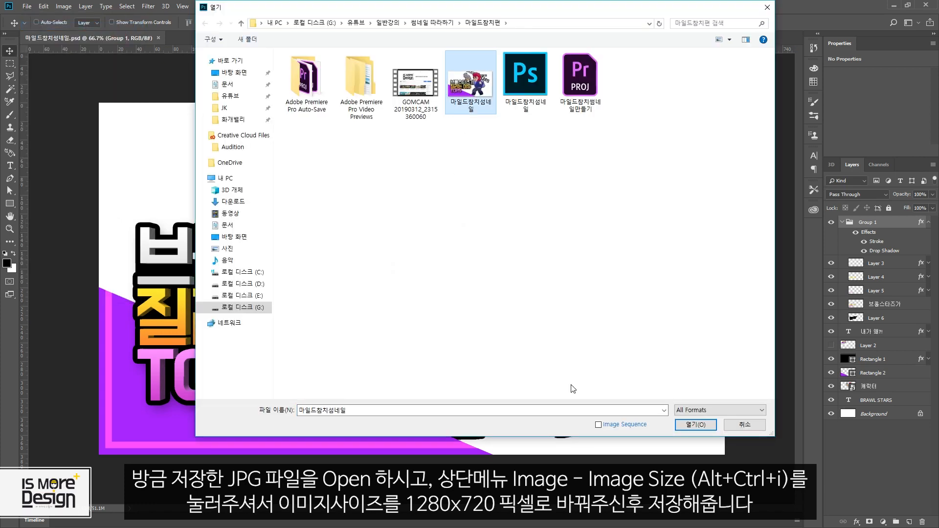
click(705, 426)
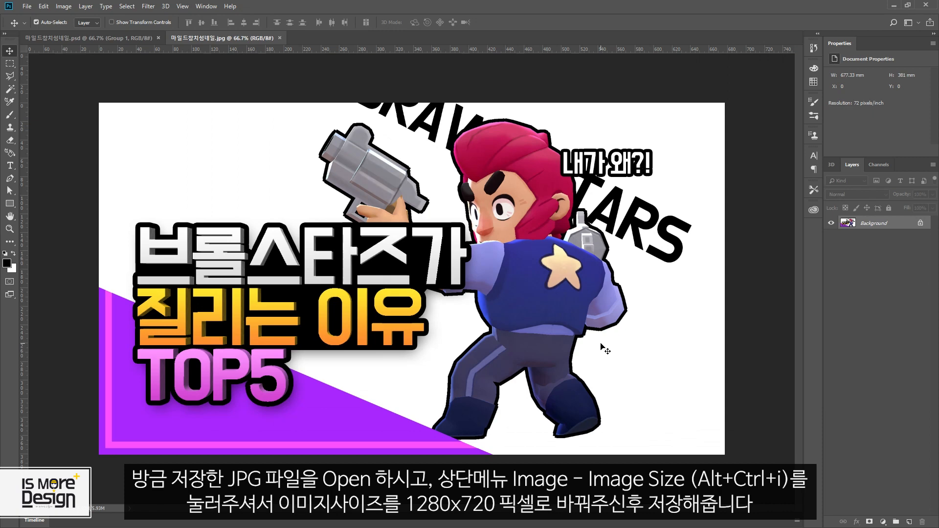
- Resize the JPG image to 1280 x 720 pixels with resampling kept on Automatic
key(ctrl+alt+i)
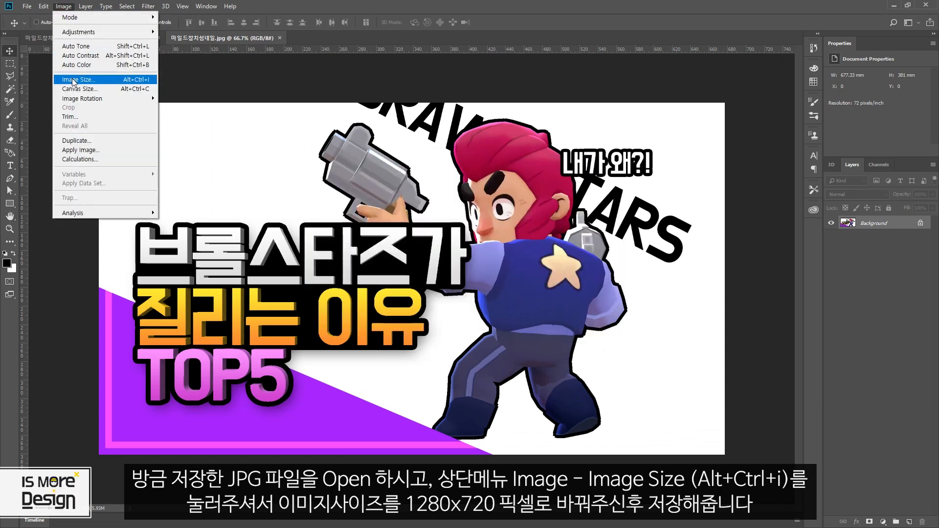
click(90, 81)
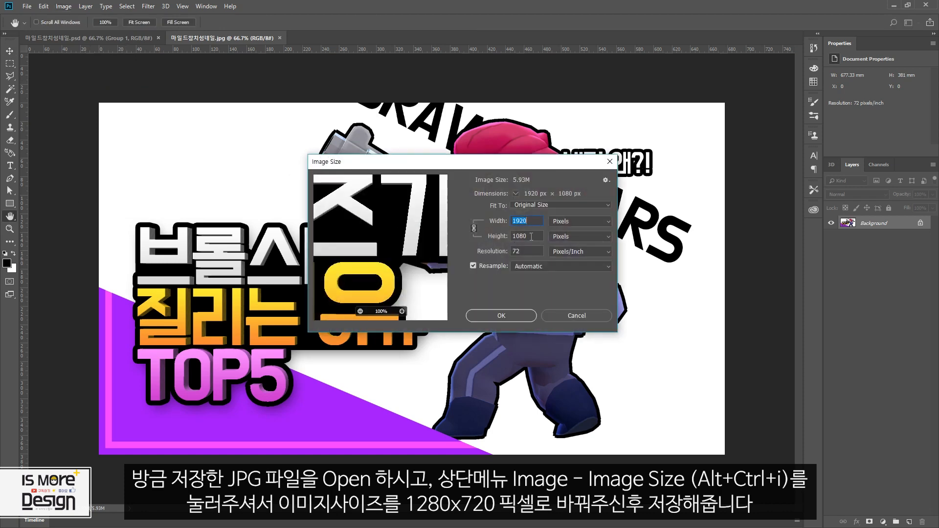
text(1280)
key(Tab)
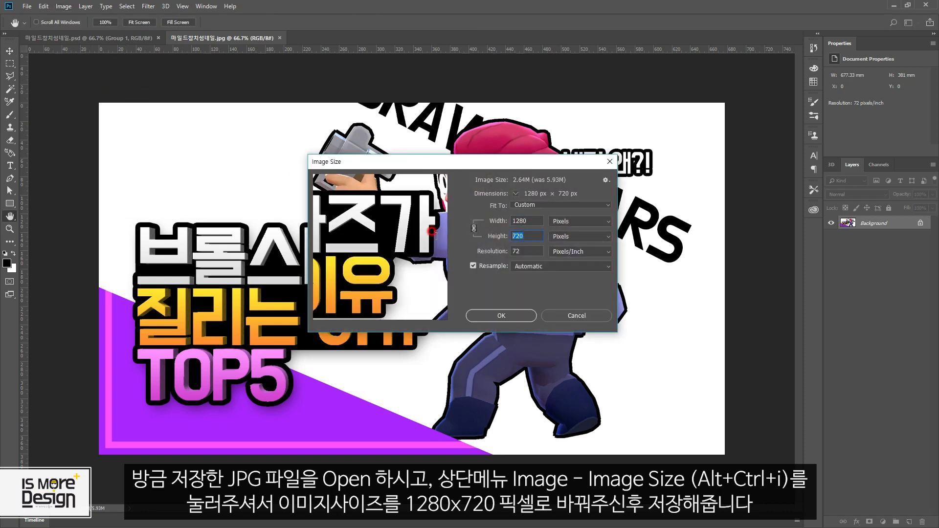
click(509, 316)
key(v)
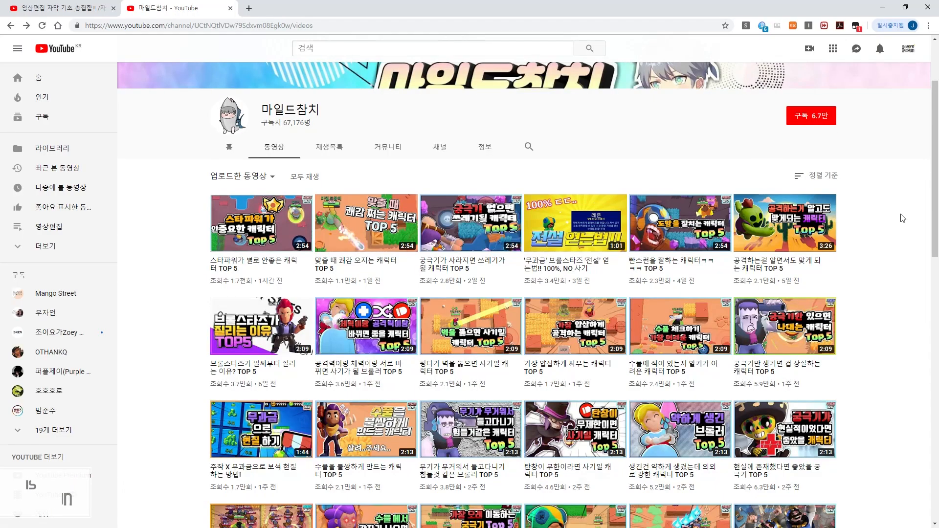
- Look through the video thumbnails on the 마일드참치 YouTube channel in the browser, ending at the channel banner
scroll(901, 216, down, 2)
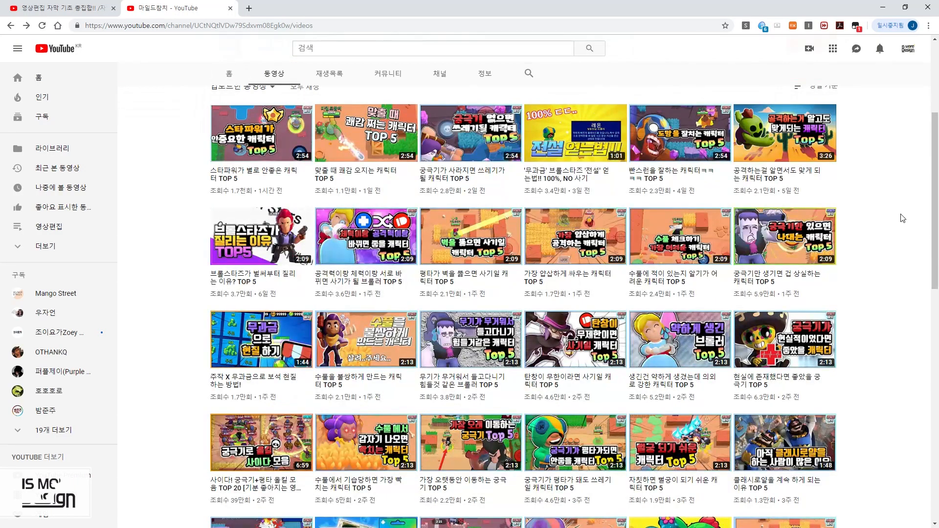
scroll(900, 215, up, 3)
scroll(889, 231, down, 2)
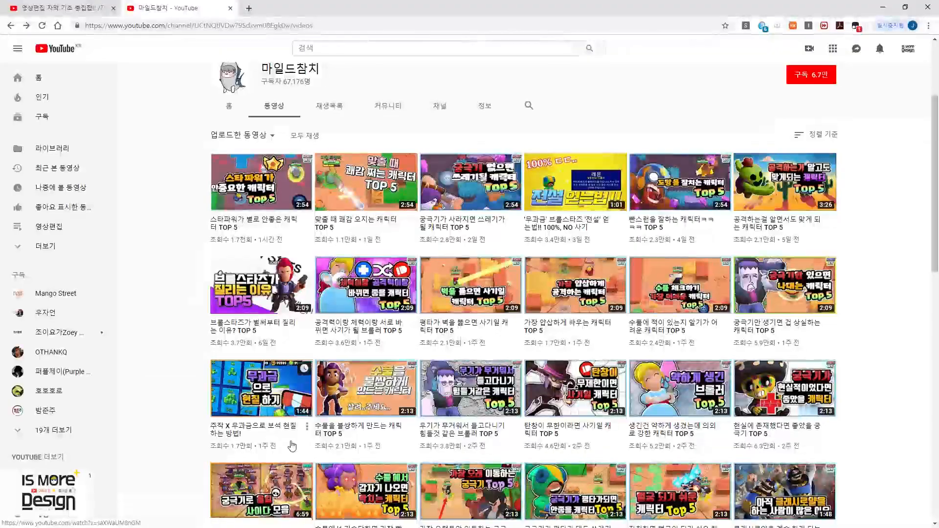
scroll(901, 350, down, 2)
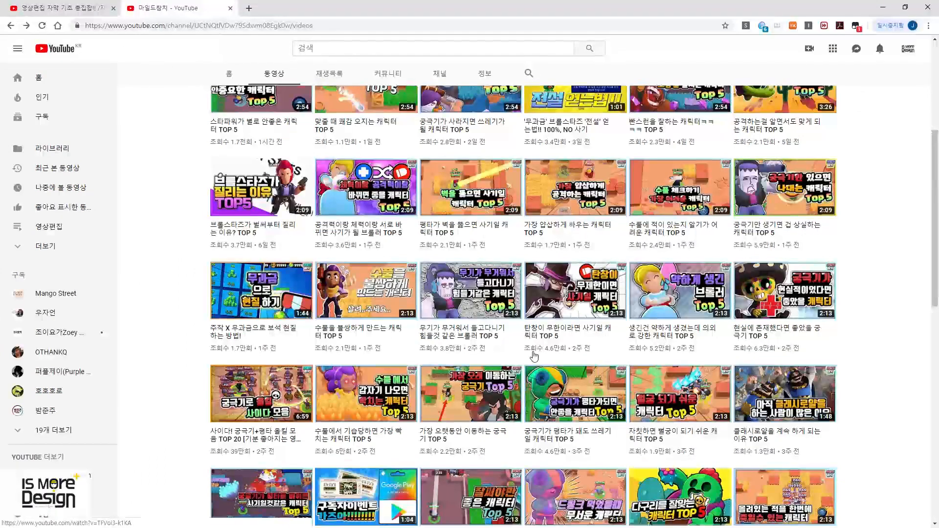
scroll(851, 357, down, 4)
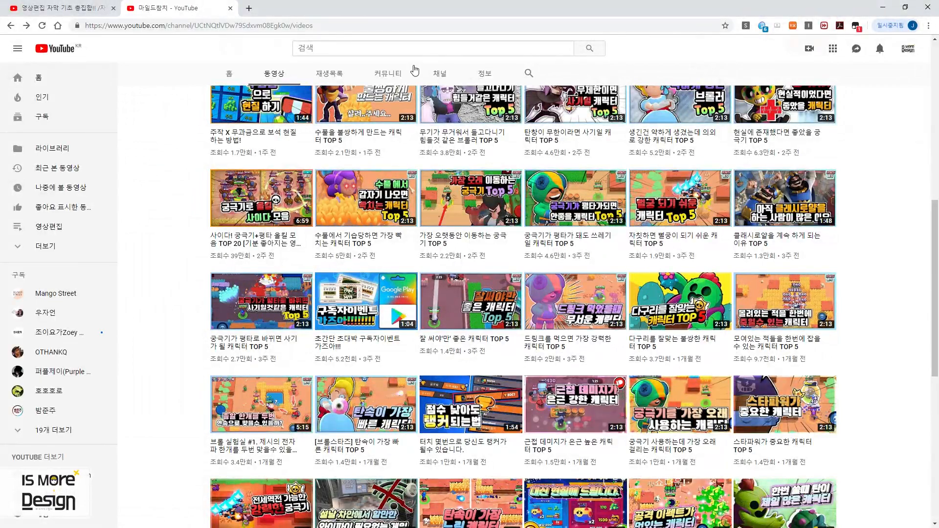
scroll(376, 230, up, 9)
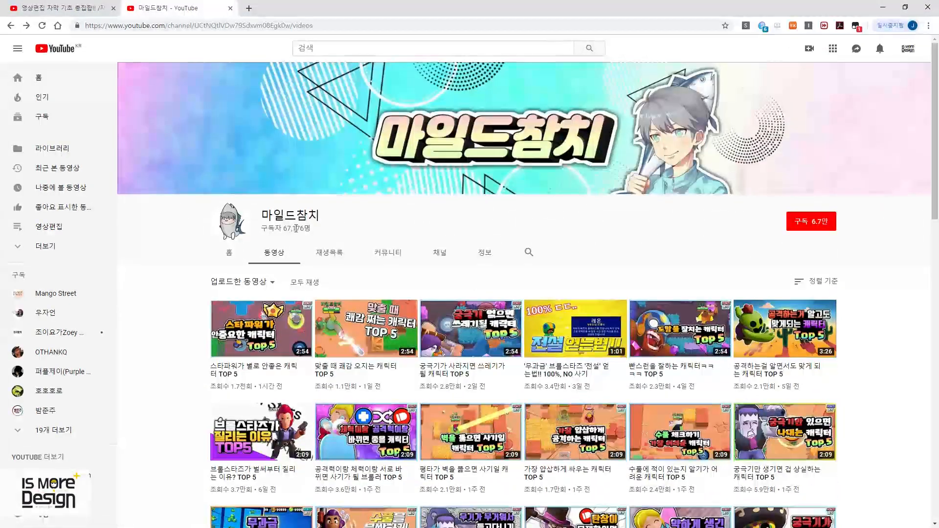